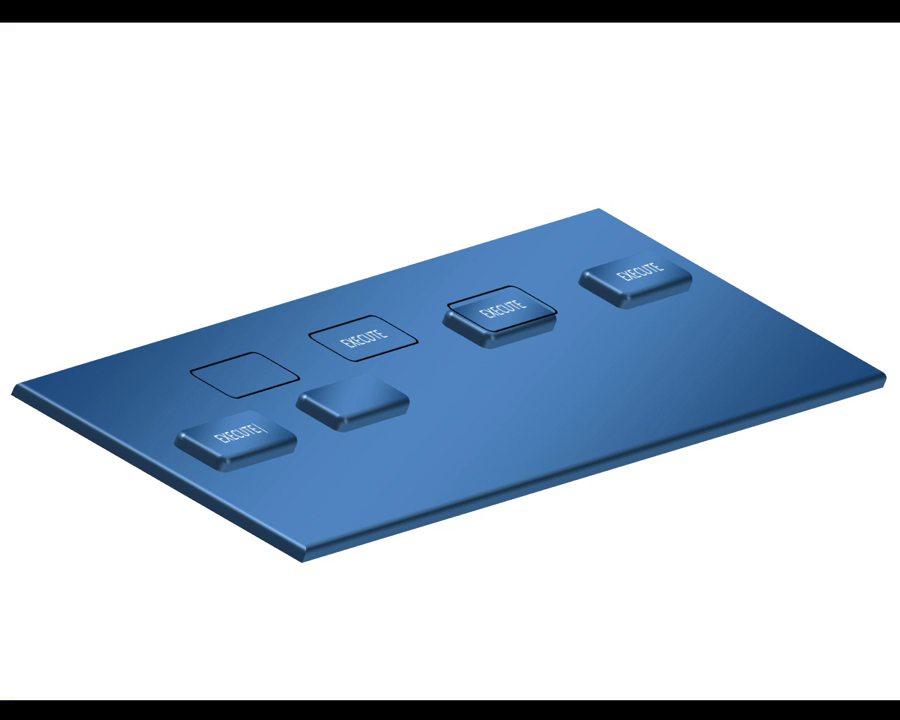
# Present the slide comparing background, graphic and HSTouch control buttons, end the slide show and switch to HSTouch Designer.
pyautogui.press('Right')
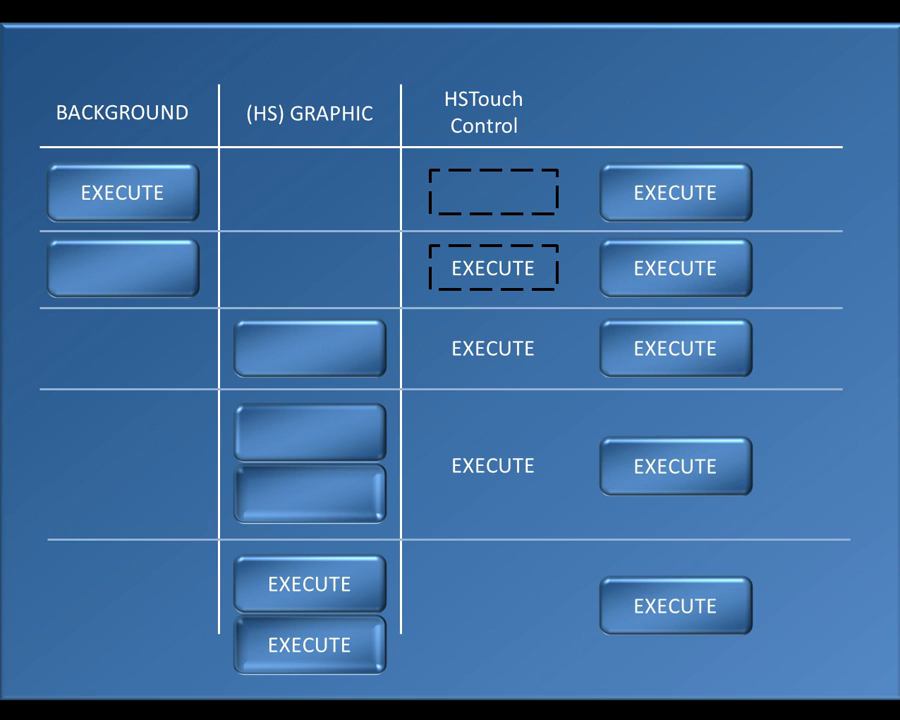
pyautogui.press('Right')
pyautogui.press('Escape')
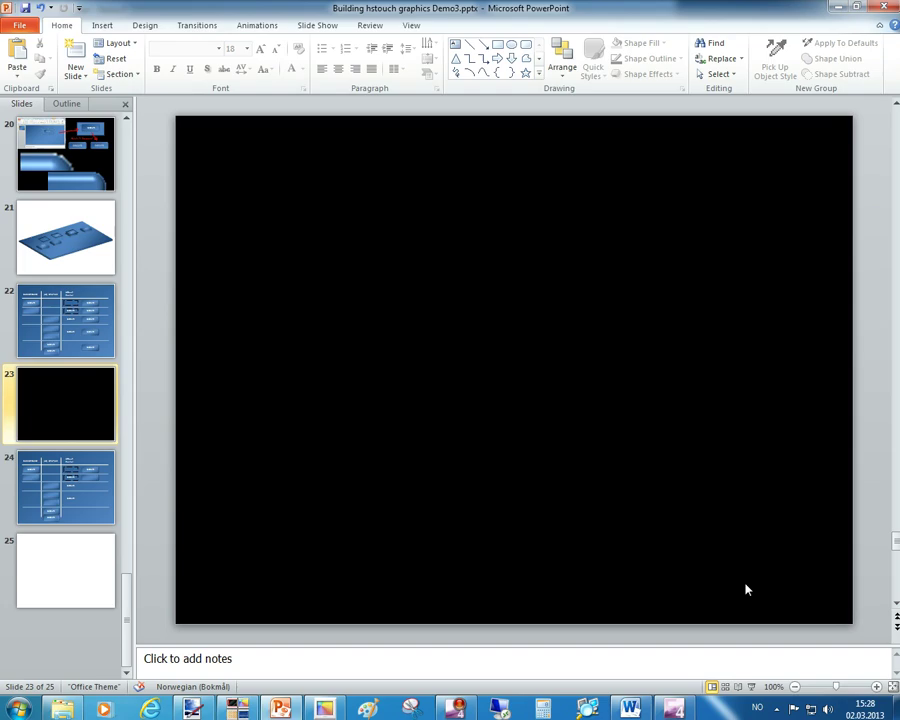
pyautogui.click(836, 7)
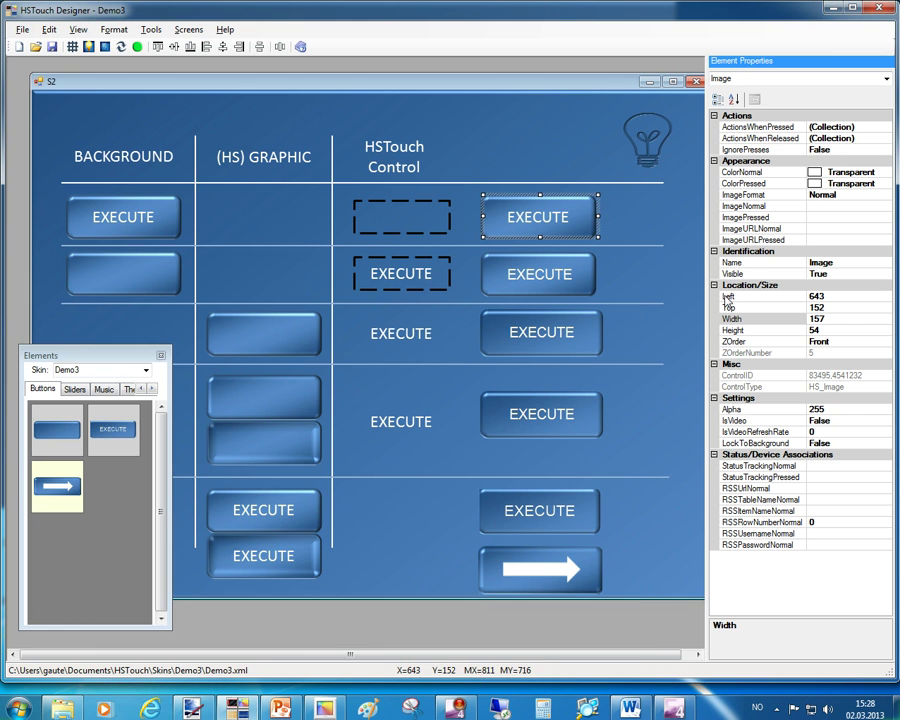
# Switch to the running HSTouch client, test the first-row EXECUTE button and go back to the designer.
pyautogui.click(322, 709)
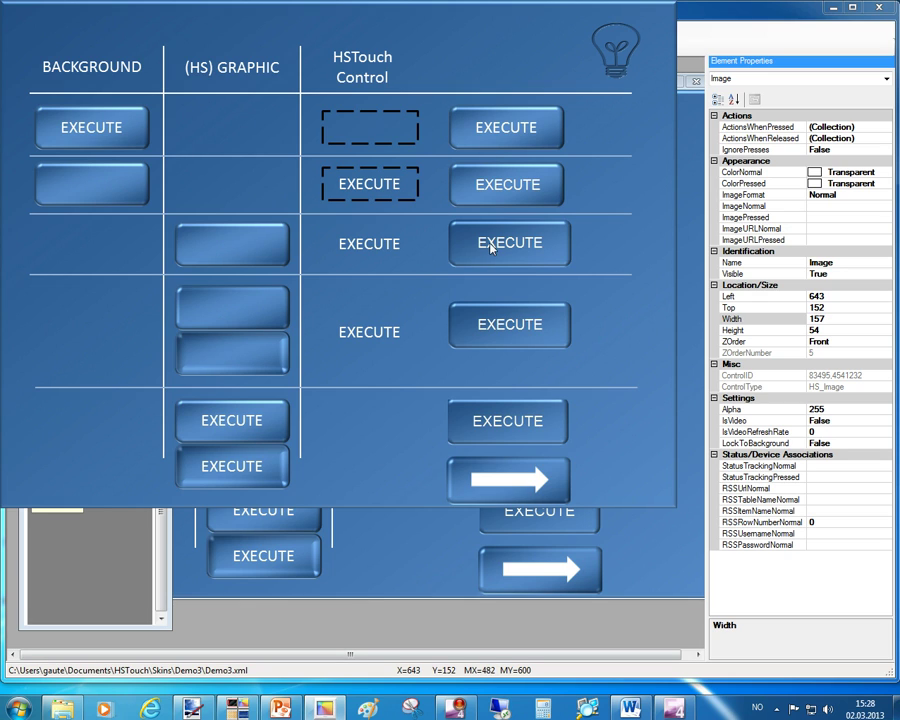
pyautogui.click(507, 140)
pyautogui.click(629, 74)
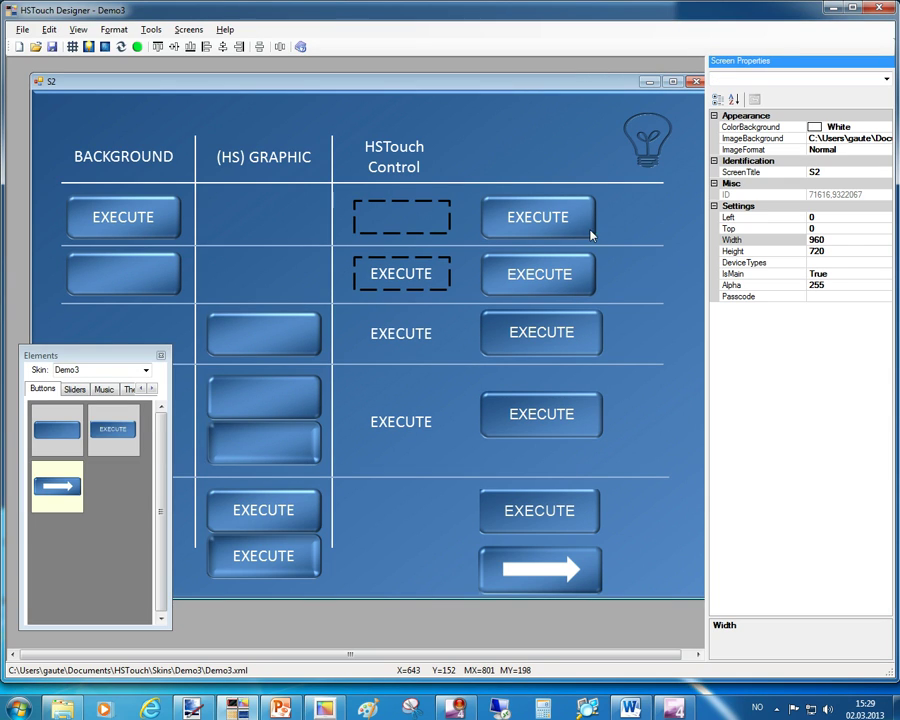
# Move the transparent image control off the first-row EXECUTE button to about X 729, Y 149 on screen S2.
pyautogui.click(566, 232)
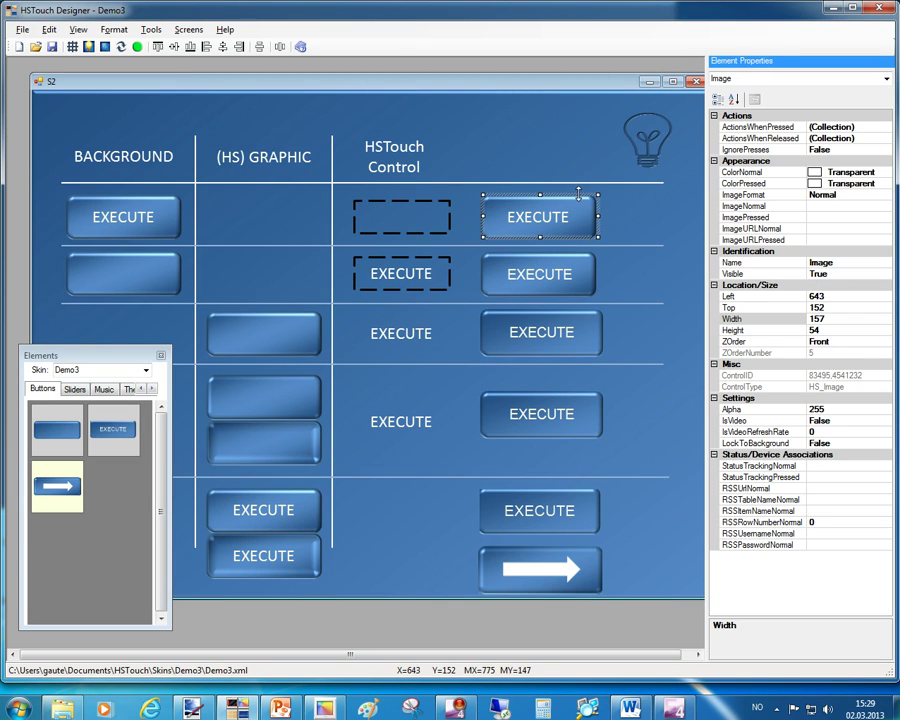
pyautogui.moveTo(565, 195); pyautogui.dragTo(580, 187)
pyautogui.moveTo(542, 221); pyautogui.dragTo(612, 217)
pyautogui.click(524, 212)
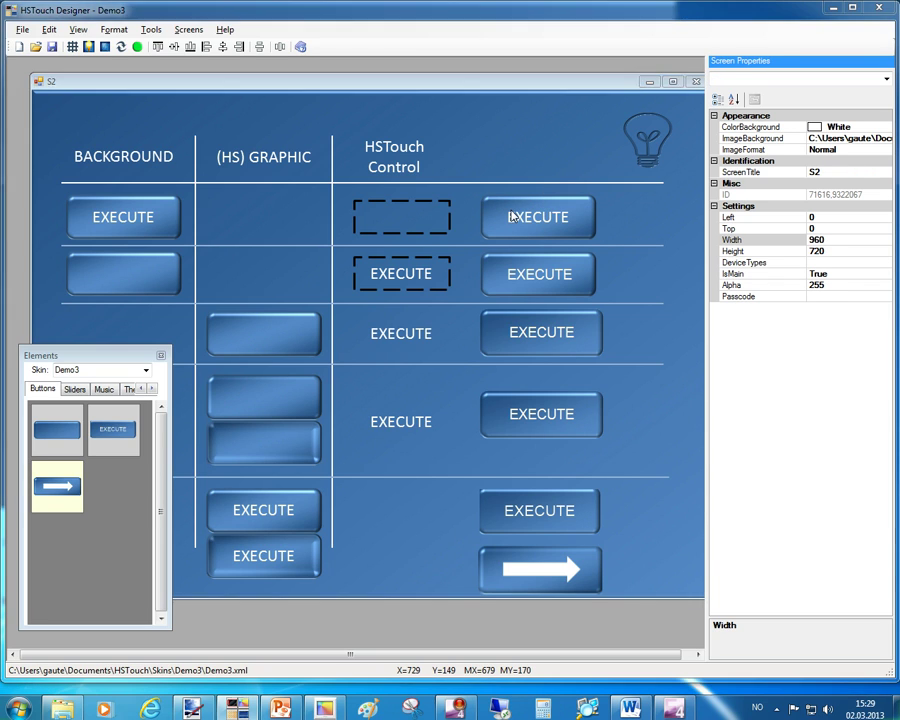
# Show the running client and toggle the lamp with the second-row and third-row EXECUTE buttons.
pyautogui.press('F5')
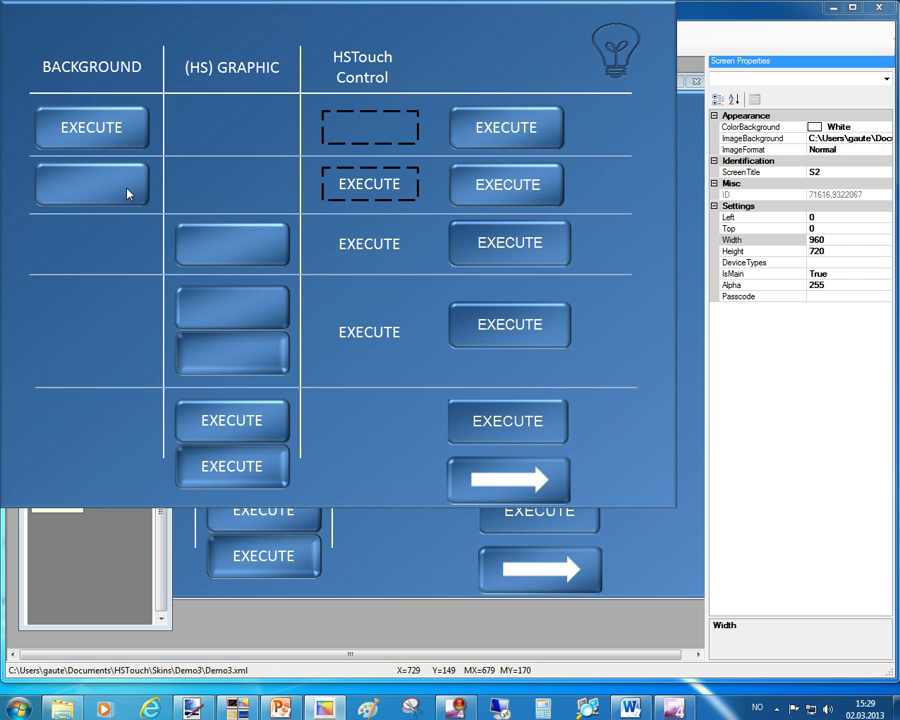
pyautogui.click(519, 191)
pyautogui.click(519, 191)
pyautogui.click(519, 191)
pyautogui.click(519, 191)
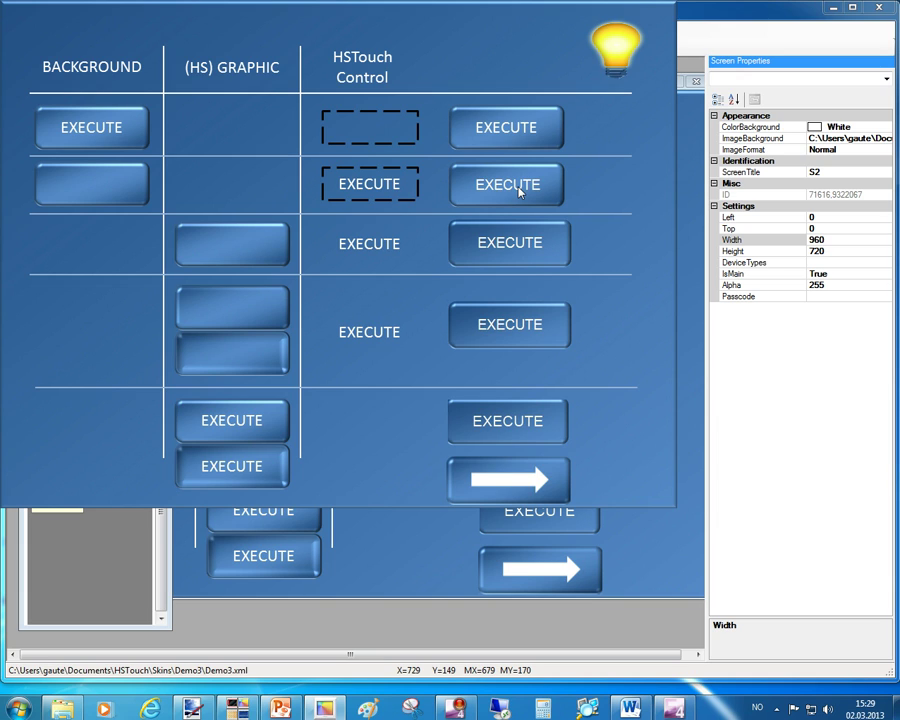
pyautogui.click(519, 191)
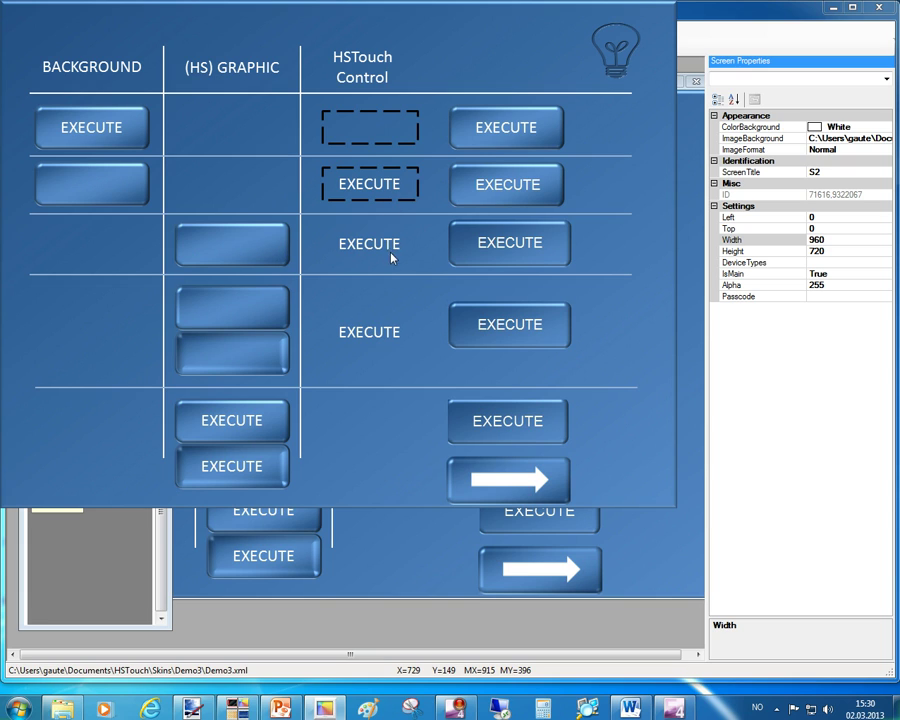
pyautogui.click(517, 252)
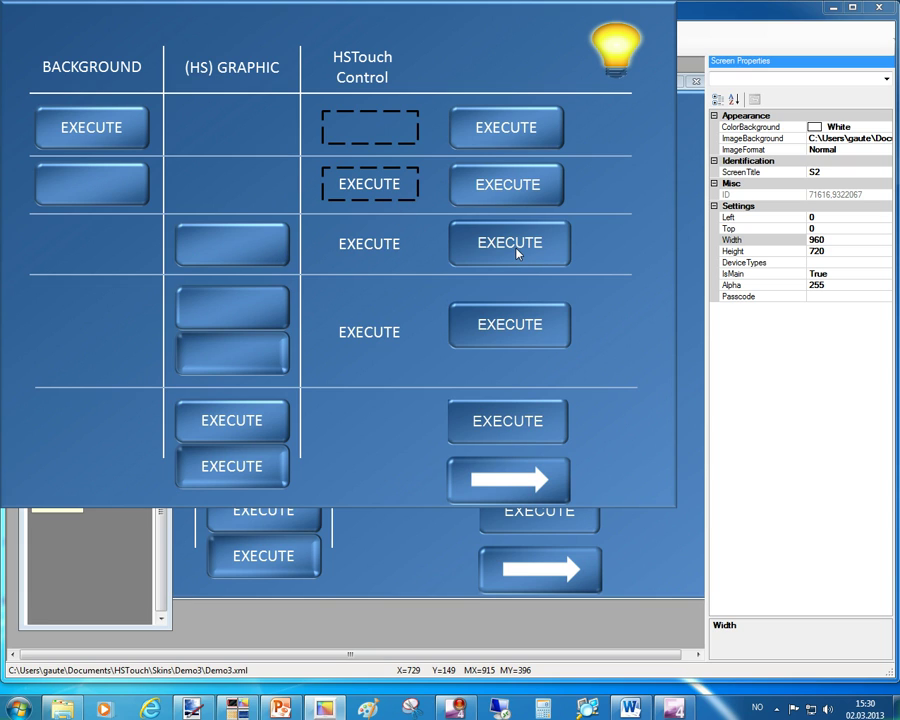
pyautogui.click(517, 252)
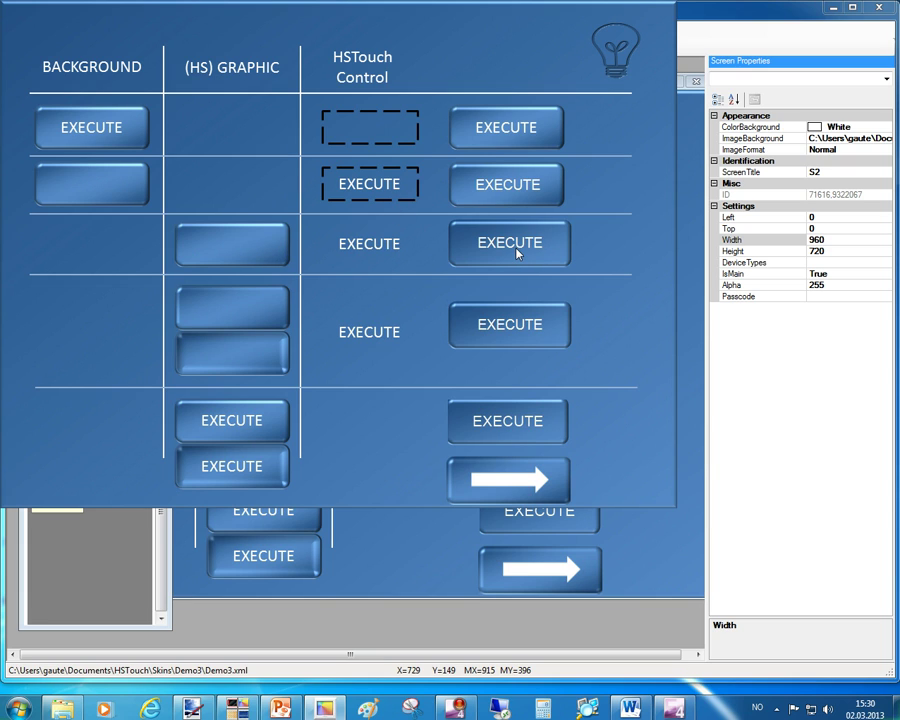
# Return to the designer and move the third-row EXECUTE label slightly down to about Left 634, Top 318.
pyautogui.press('Escape')
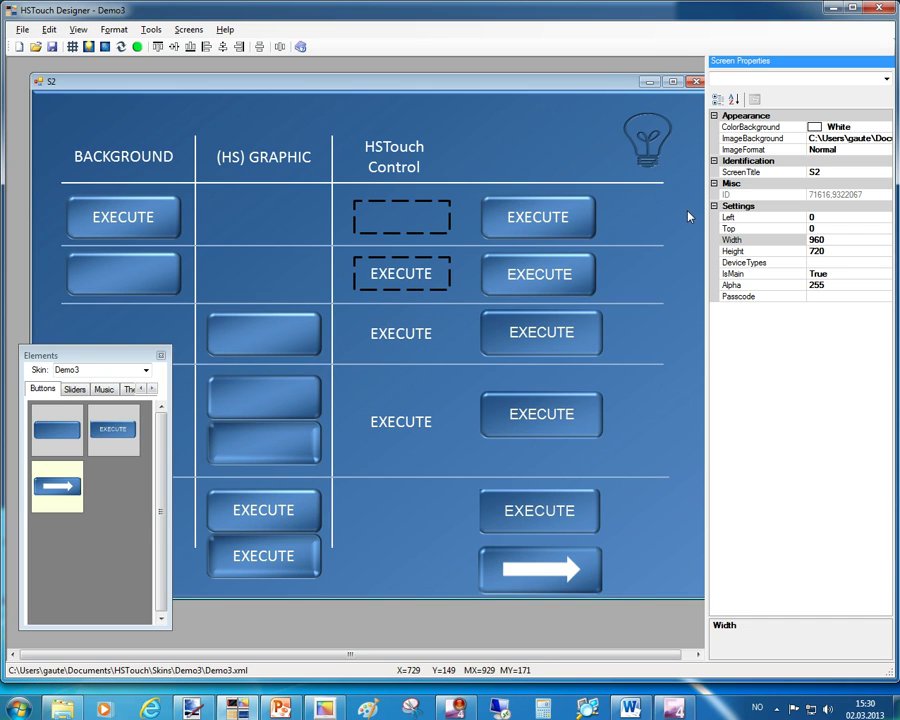
pyautogui.click(543, 350)
pyautogui.moveTo(543, 353); pyautogui.dragTo(582, 349)
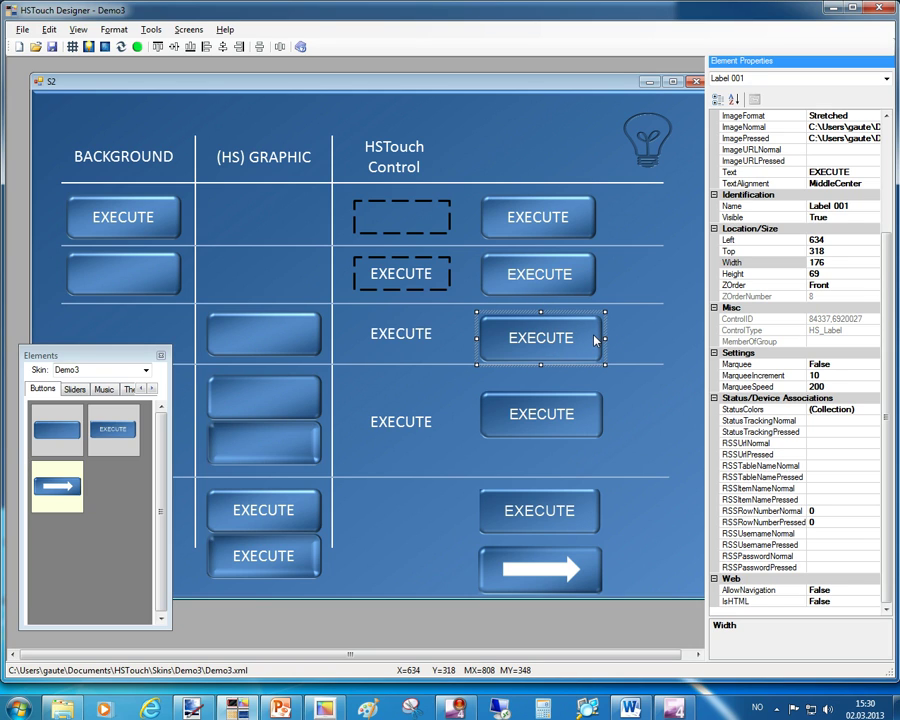
# Show the running client and test the pressed look of the fourth-row EXECUTE button several times.
pyautogui.press('F5')
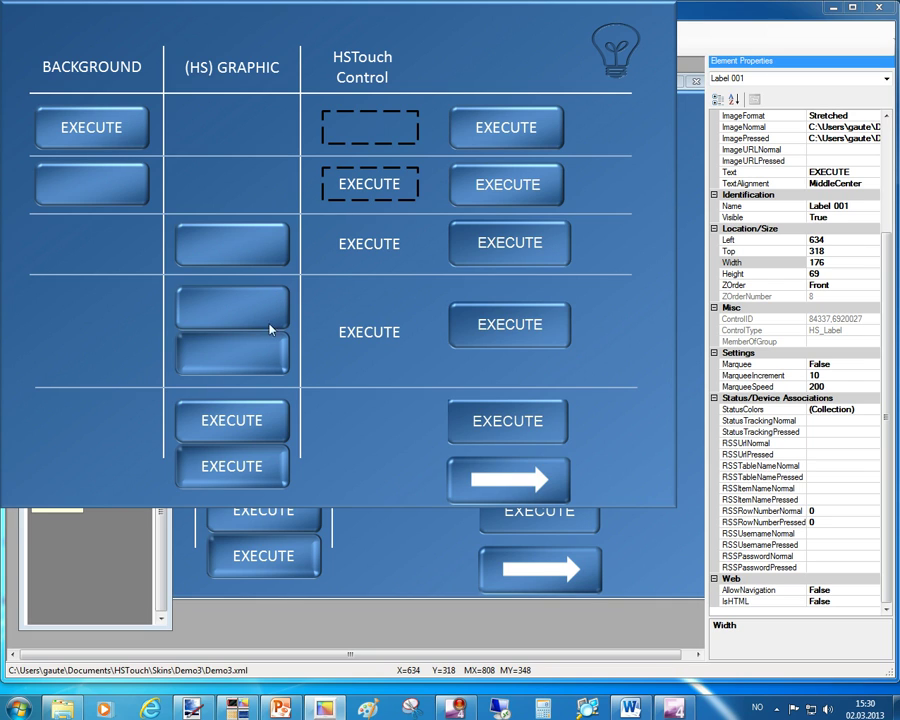
pyautogui.click(468, 337)
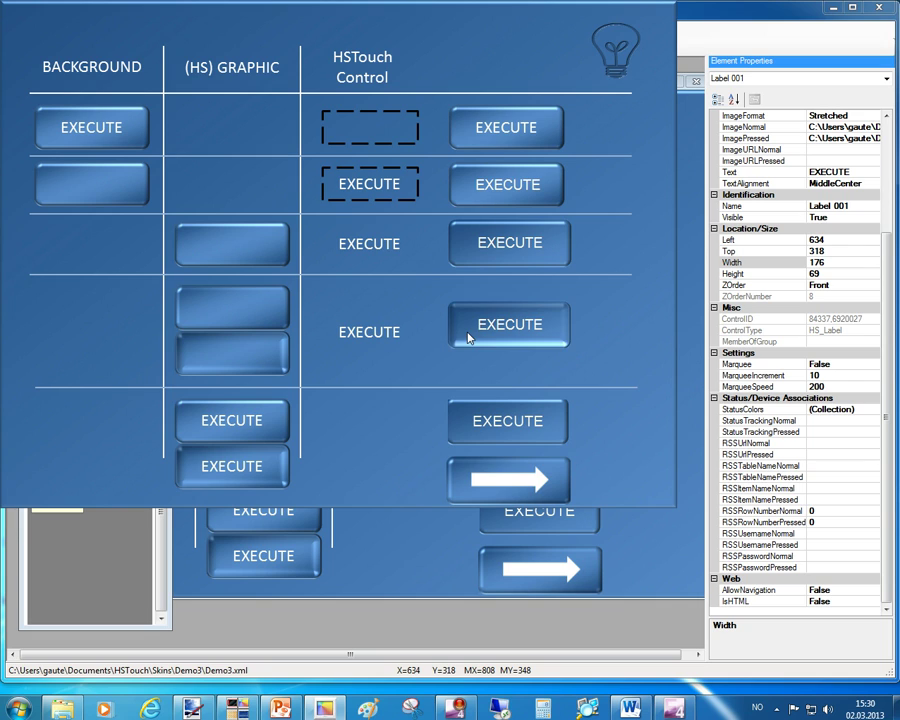
pyautogui.click(468, 331)
pyautogui.click(468, 331)
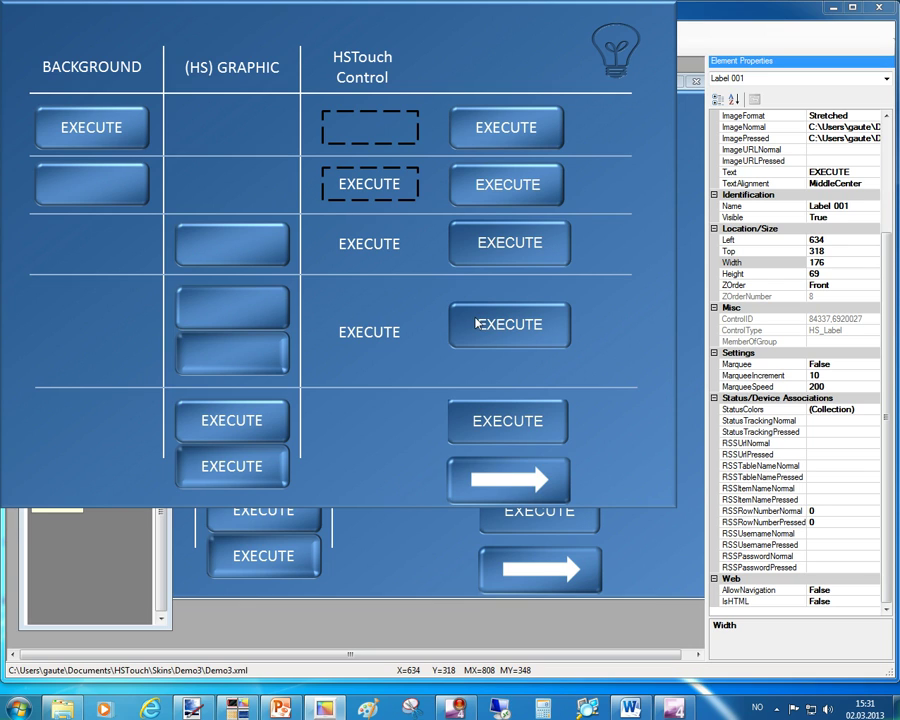
pyautogui.click(502, 343)
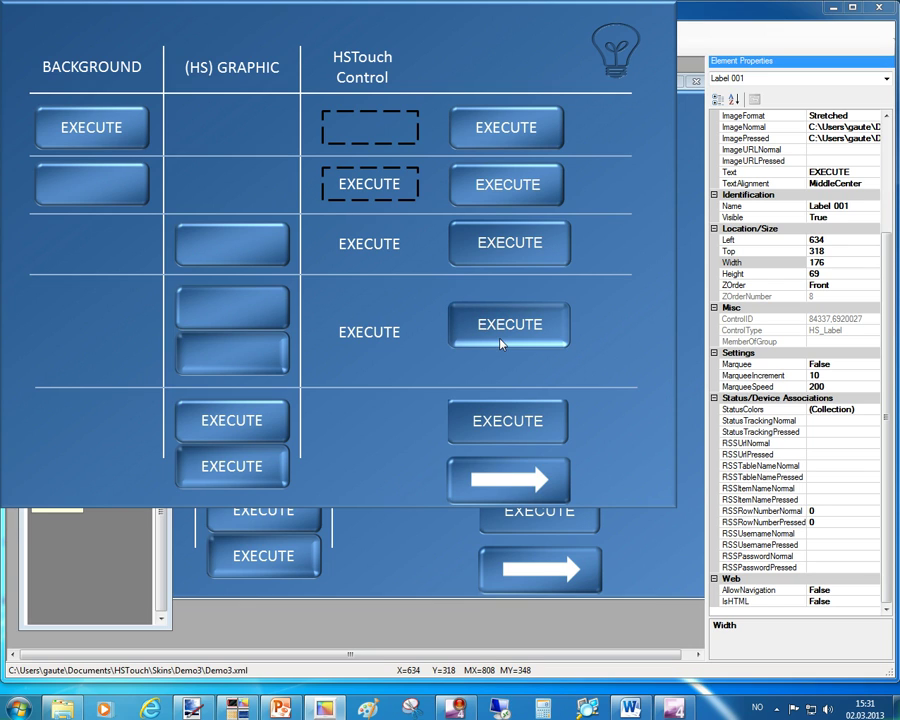
pyautogui.click(502, 343)
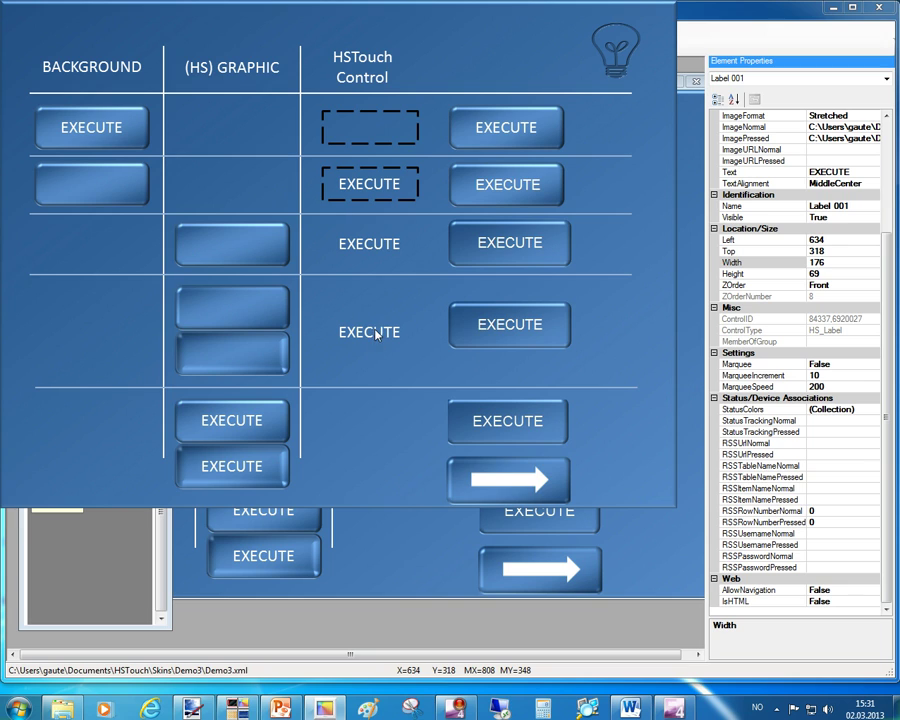
# Toggle the lamp repeatedly with the EXECUTE button in the last row of the client.
pyautogui.click(494, 436)
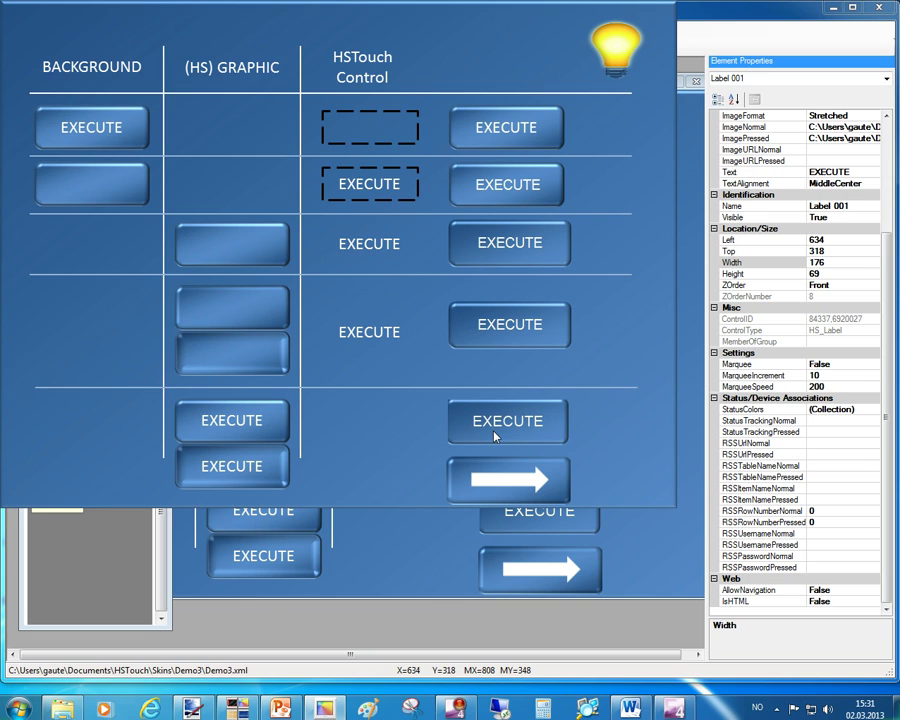
pyautogui.click(494, 436)
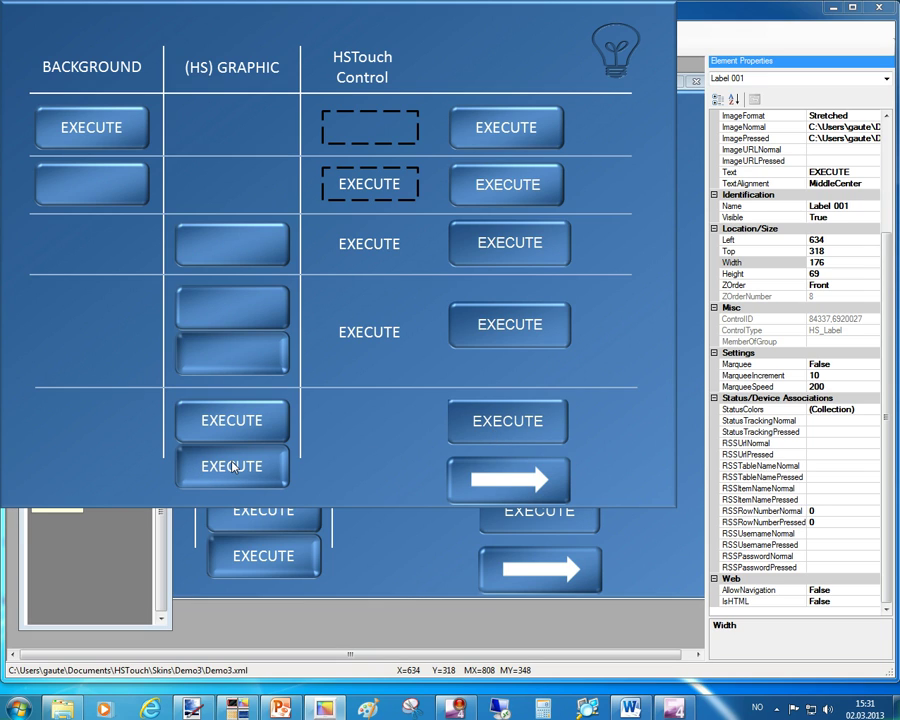
pyautogui.click(477, 438)
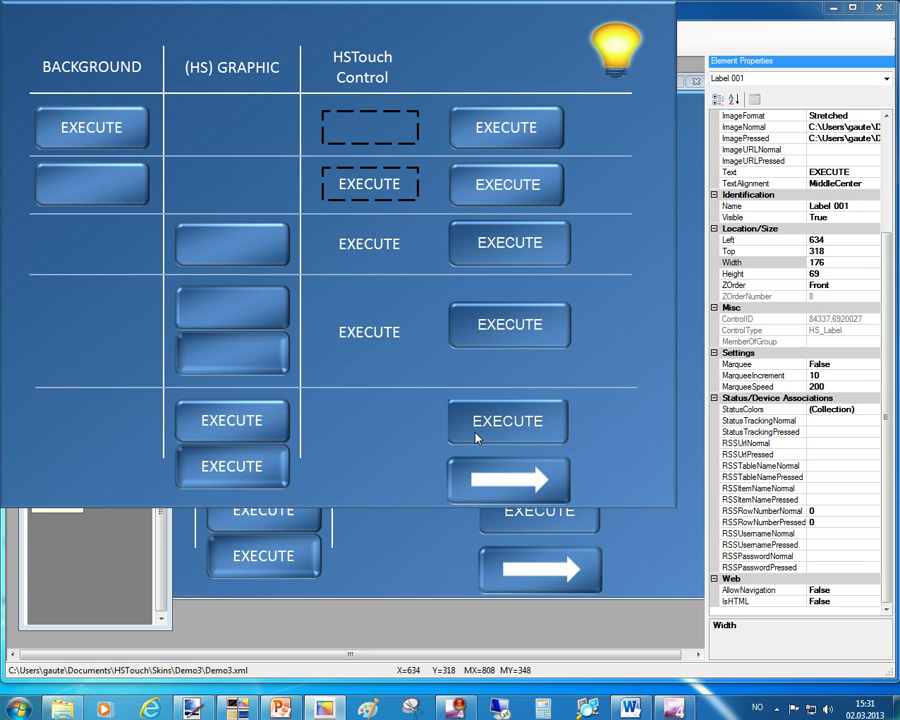
pyautogui.click(477, 438)
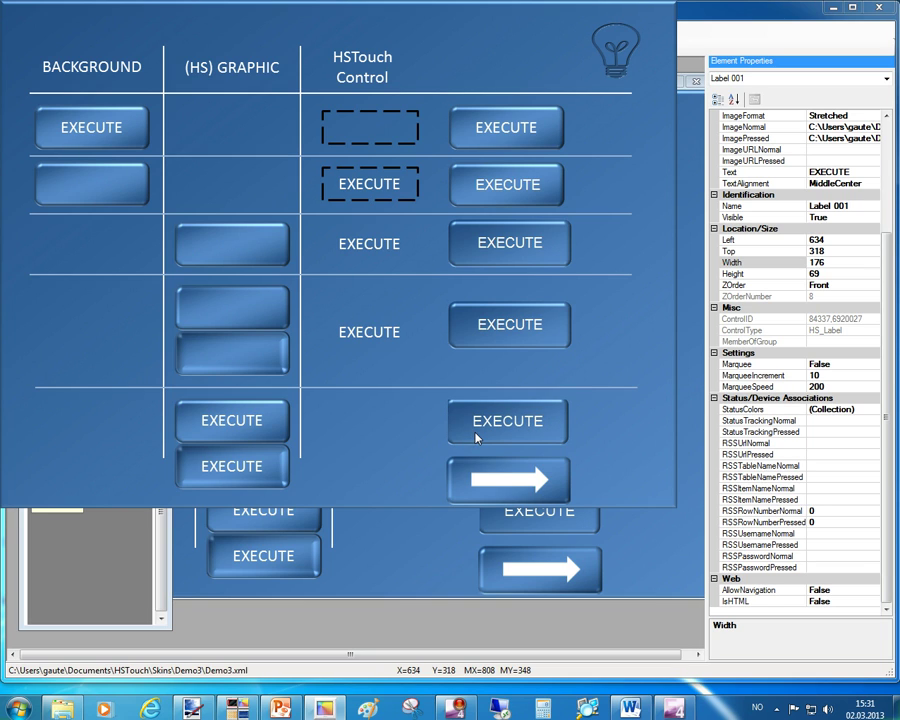
pyautogui.click(476, 437)
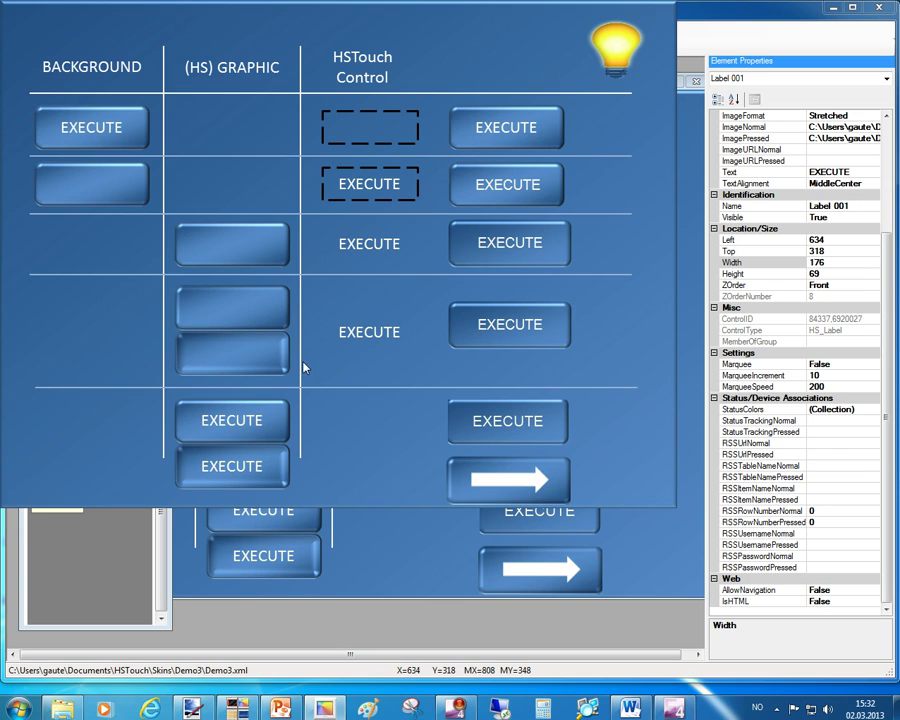
# Test the white arrow button in the client and exit the client.
pyautogui.click(498, 489)
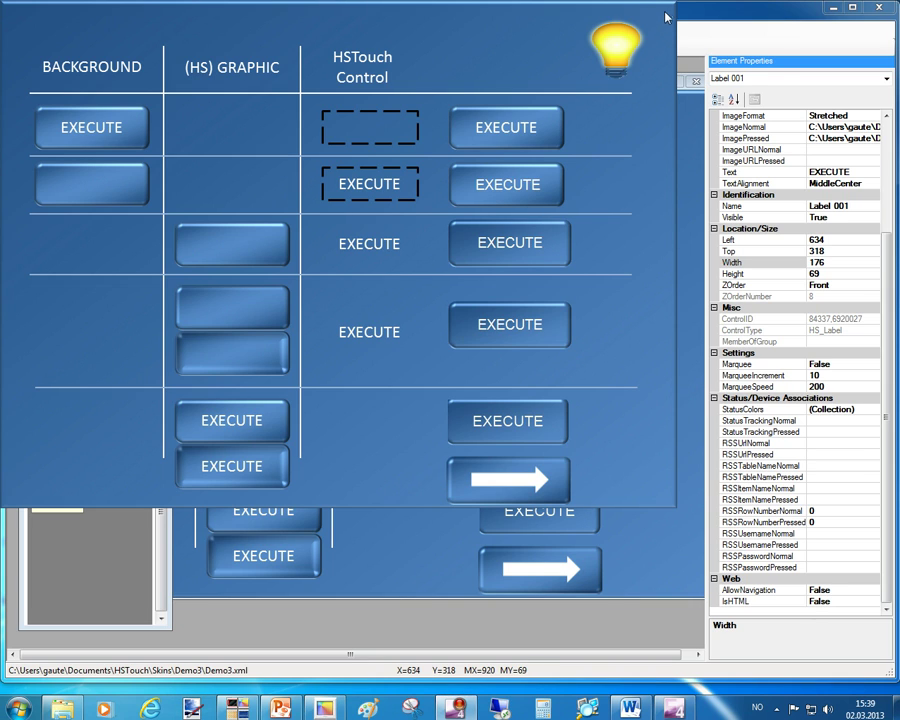
pyautogui.rightClick(668, 14)
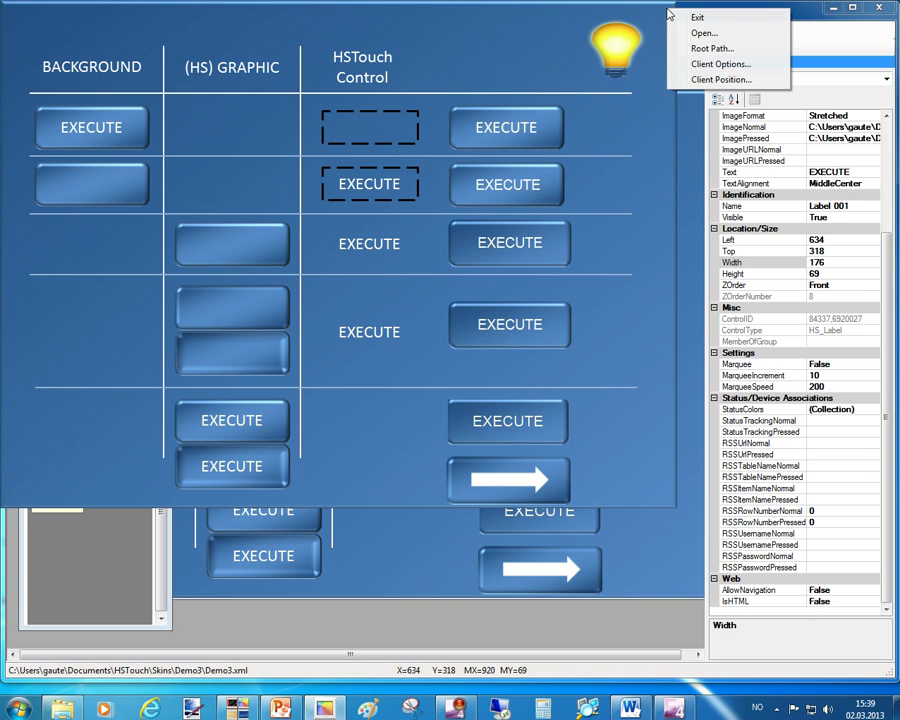
pyautogui.click(684, 18)
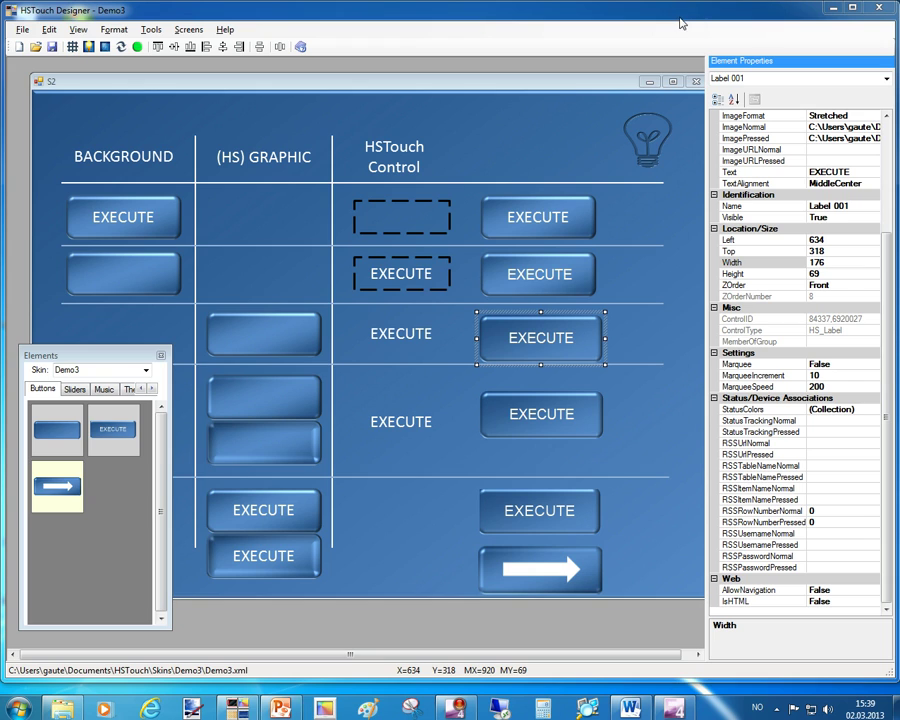
# Open screen S1 in the designer and shift its window slightly left over screen S2.
pyautogui.click(190, 29)
pyautogui.click(196, 62)
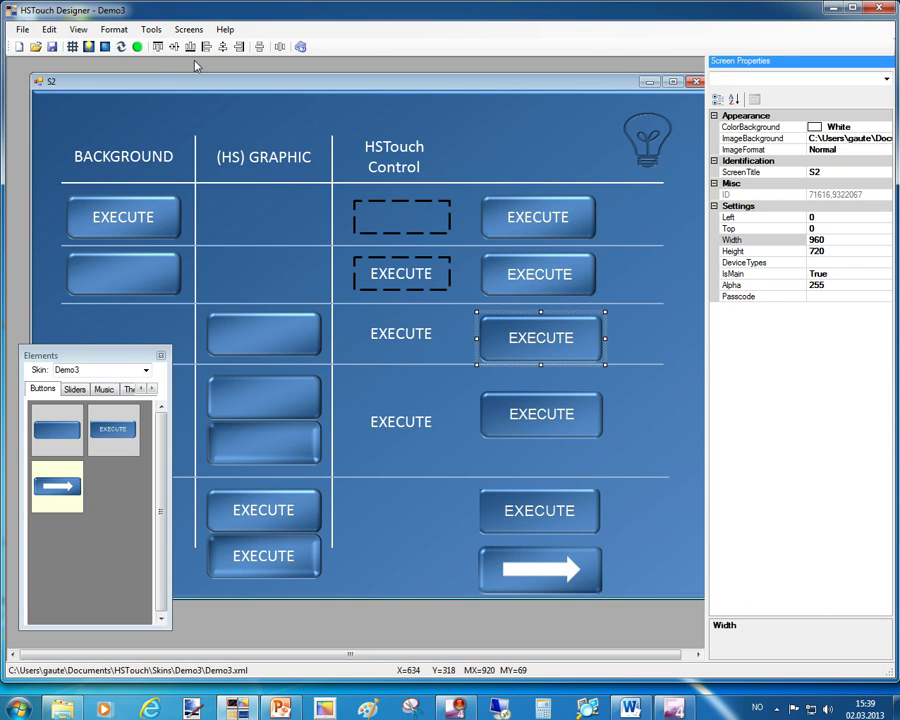
pyautogui.click(190, 29)
pyautogui.click(200, 53)
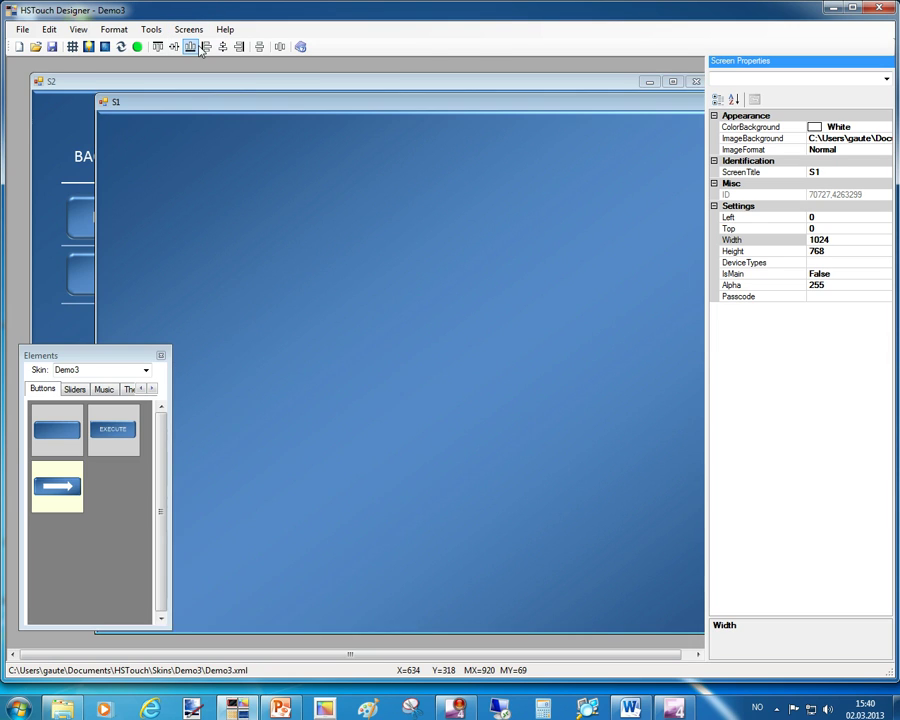
pyautogui.moveTo(195, 100); pyautogui.dragTo(168, 100)
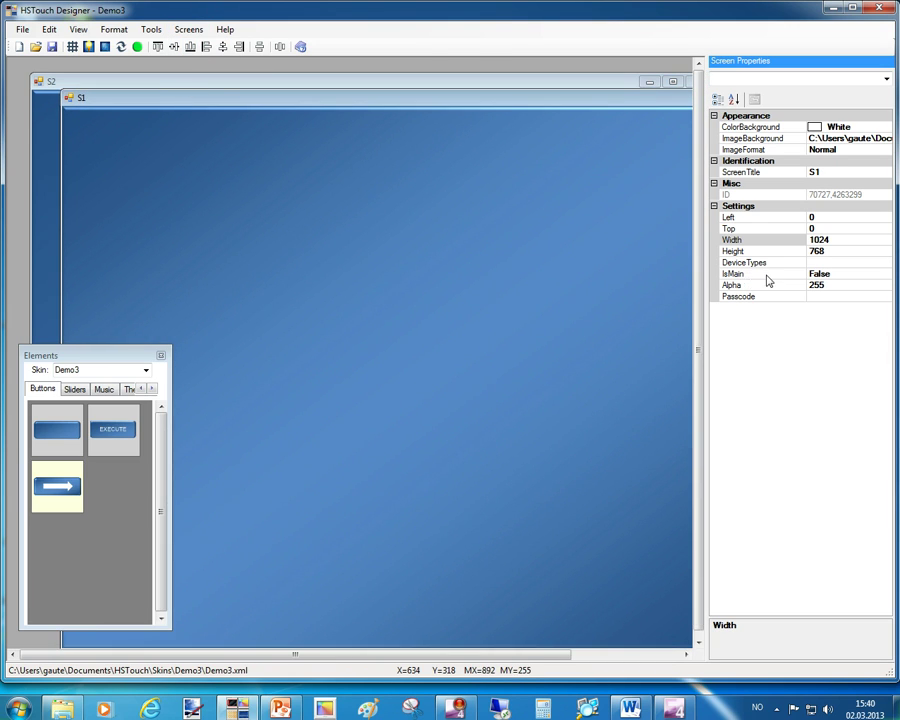
# Make S1 the main screen by setting its IsMain to True and the IsMain of S2 to False.
pyautogui.doubleClick(735, 273)
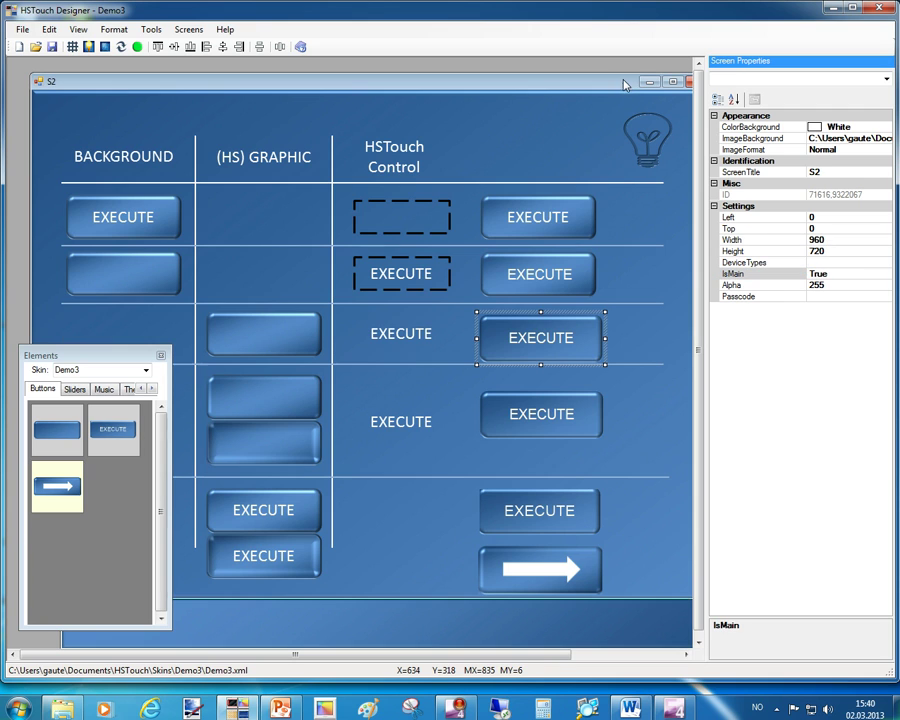
pyautogui.doubleClick(765, 276)
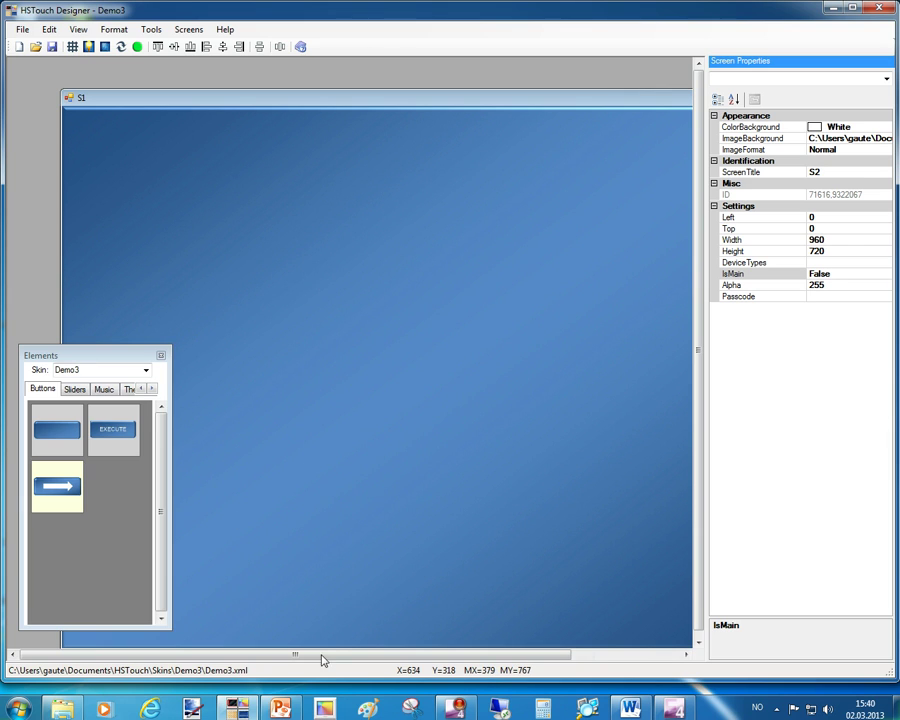
# Start a new blank presentation in Microsoft PowerPoint 2010 and delete the title placeholder from its slide.
pyautogui.rightClick(282, 709)
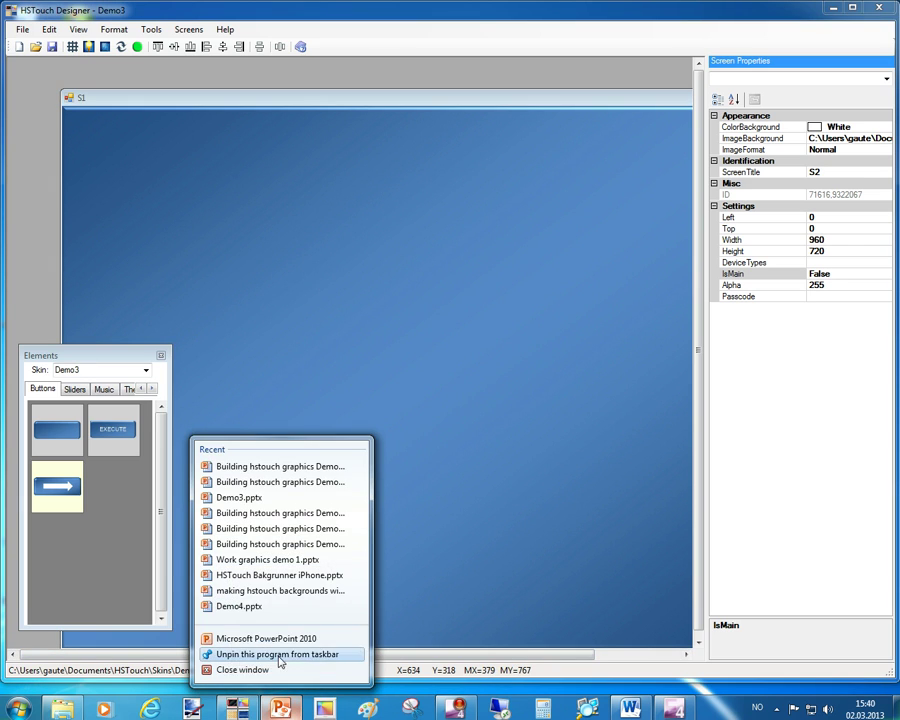
pyautogui.click(266, 638)
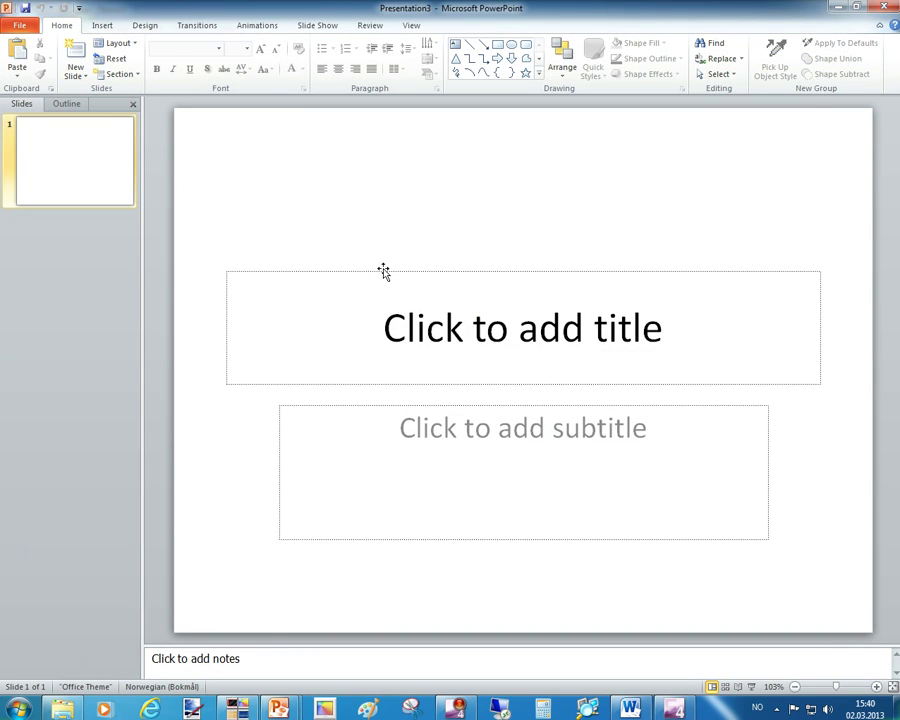
pyautogui.click(380, 273)
pyautogui.click(380, 272)
pyautogui.press('Delete')
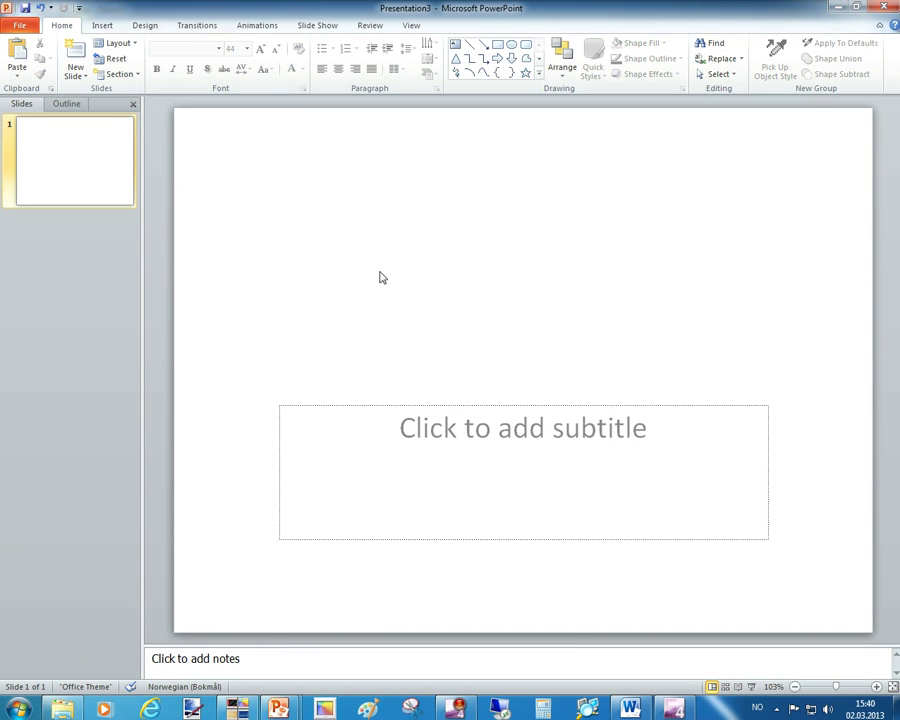
# Delete the subtitle placeholder to leave the slide empty.
pyautogui.click(453, 414)
pyautogui.press('Escape')
pyautogui.press('Delete')
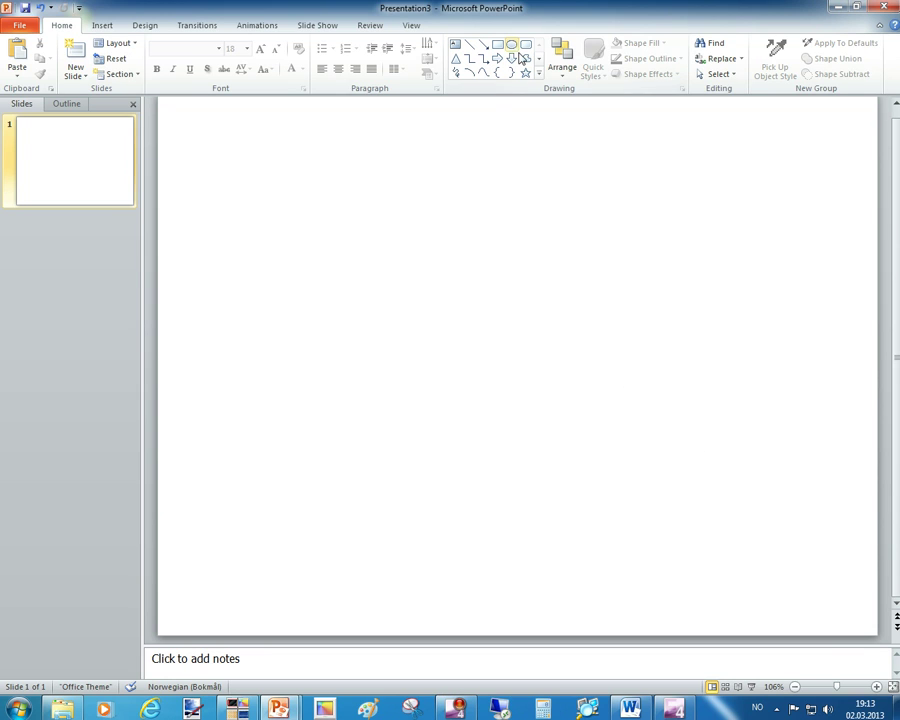
# Draw a wide rounded rectangle in the upper middle of the slide and remove its outline.
pyautogui.click(527, 46)
pyautogui.moveTo(330, 262); pyautogui.dragTo(486, 338)
pyautogui.click(679, 59)
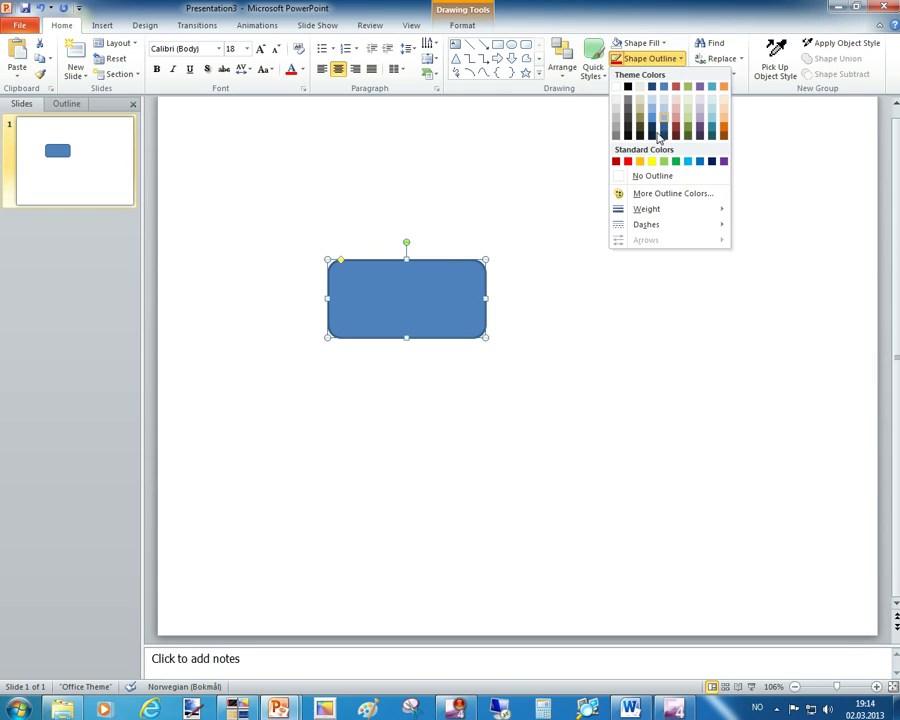
pyautogui.click(646, 180)
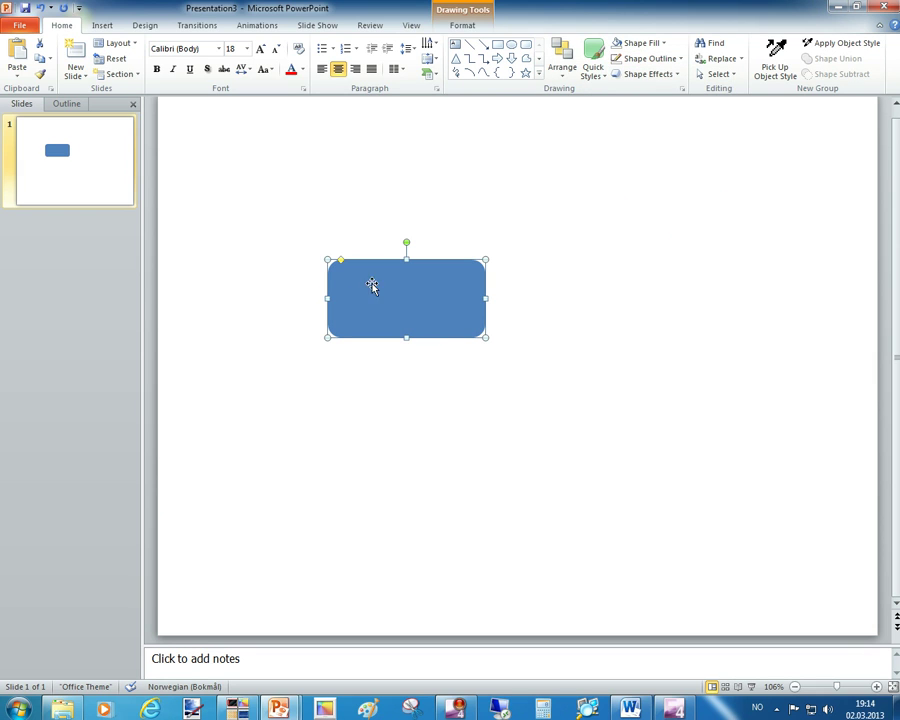
# Give the rounded rectangle a top bevel using the first bevel preset in its 3-D format.
pyautogui.rightClick(434, 311)
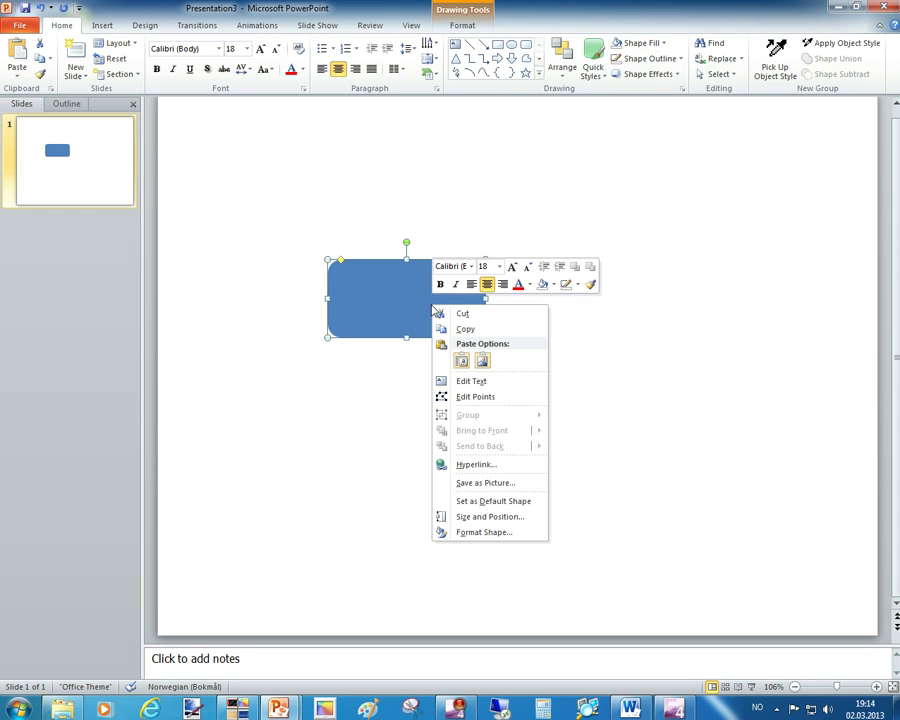
pyautogui.click(466, 533)
pyautogui.click(55, 254)
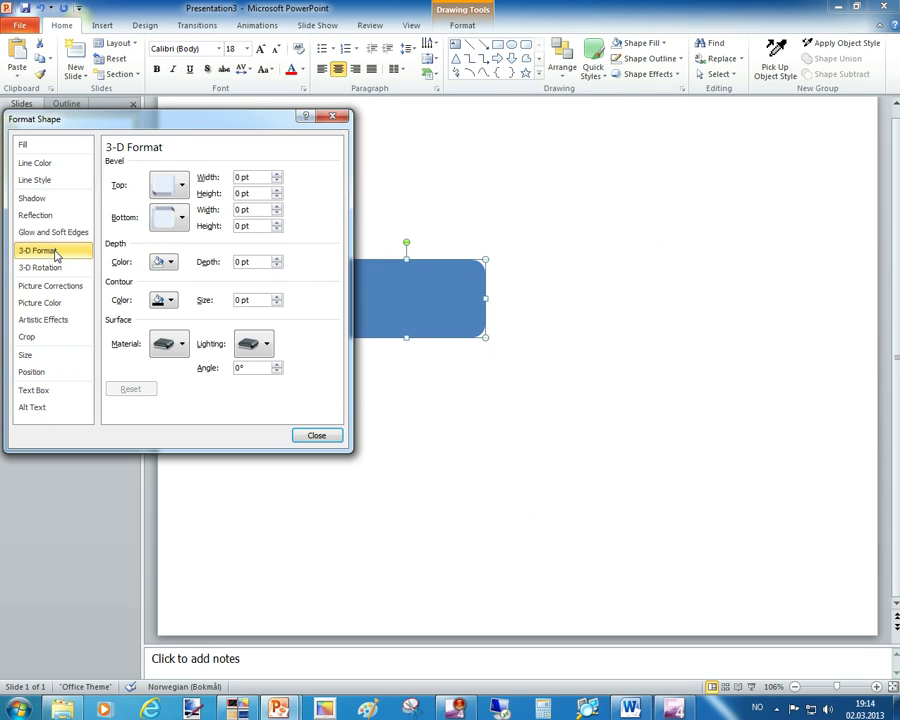
pyautogui.click(176, 185)
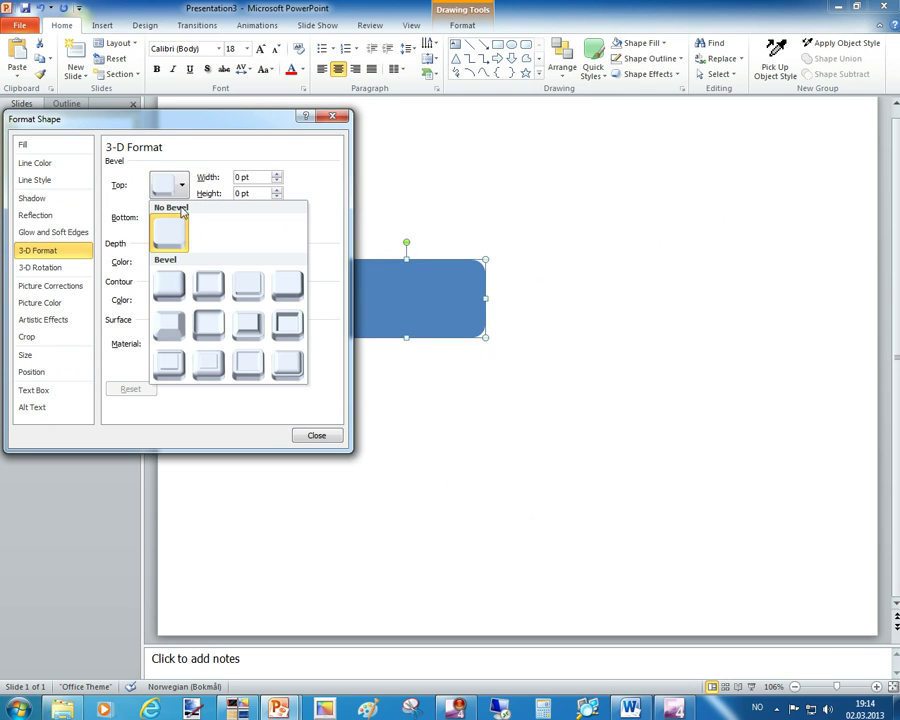
pyautogui.click(174, 279)
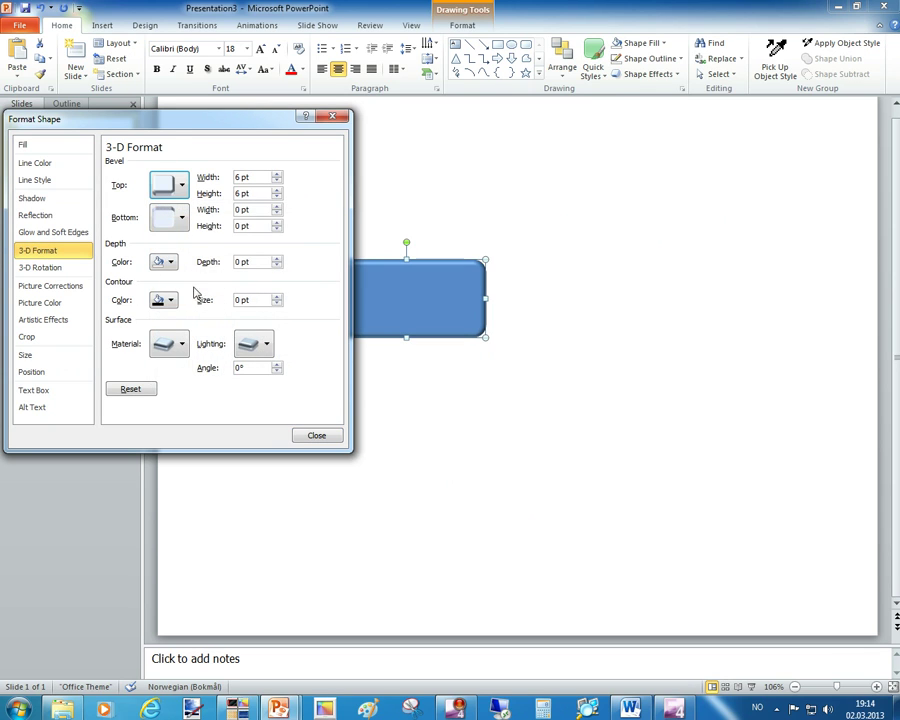
# Set the top bevel's width and height to 8 pt each.
pyautogui.click(276, 174)
pyautogui.click(276, 174)
pyautogui.click(276, 174)
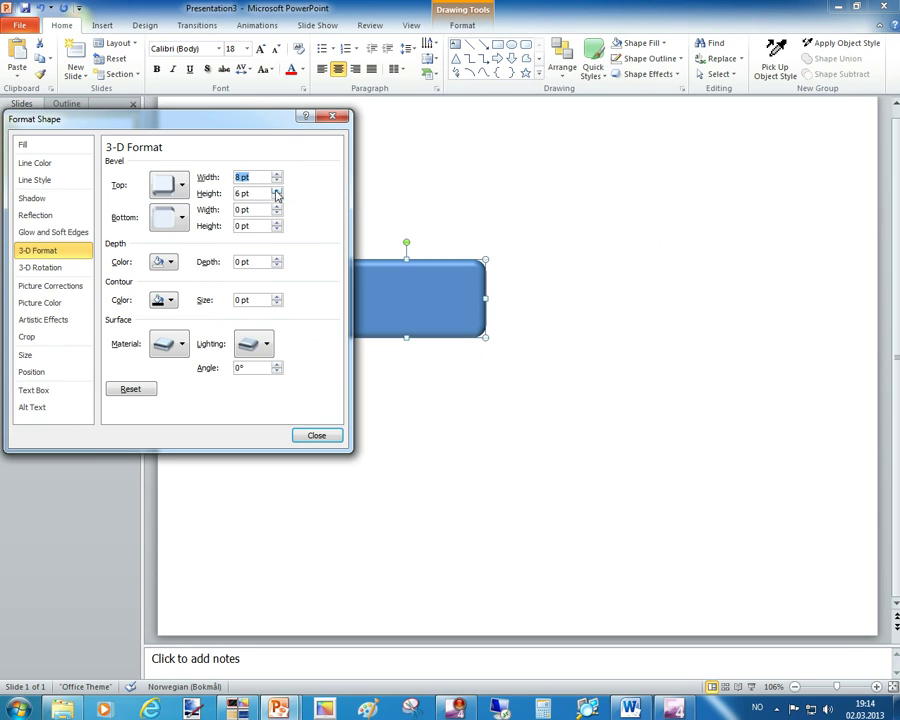
pyautogui.click(276, 189)
pyautogui.click(276, 189)
pyautogui.click(276, 189)
pyautogui.click(276, 189)
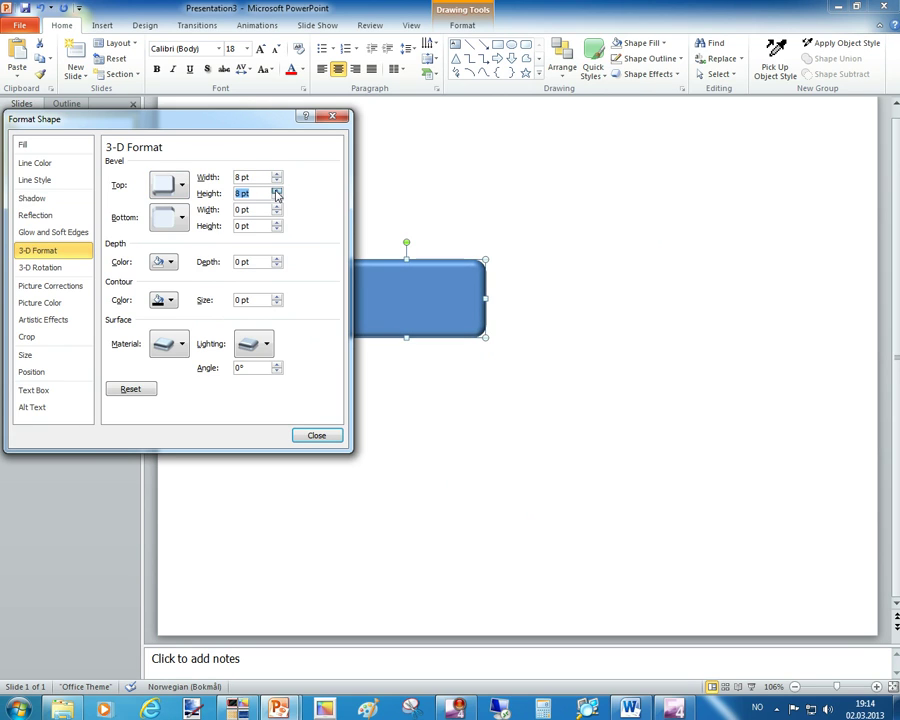
# Apply the fourth standard surface material to the rounded rectangle and shift the shape slightly to the right.
pyautogui.click(178, 346)
pyautogui.click(249, 416)
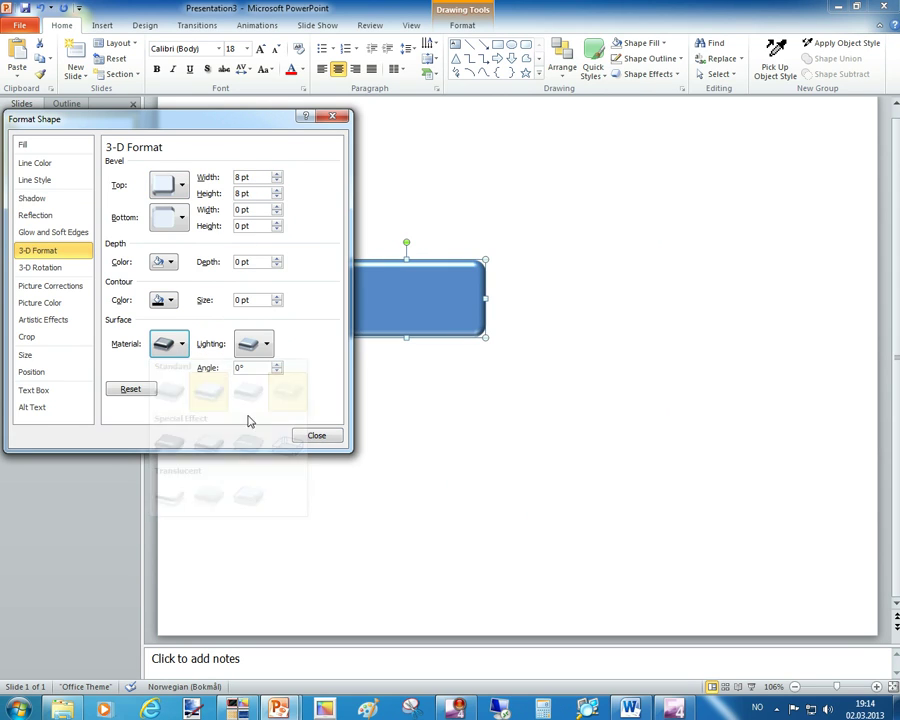
pyautogui.click(312, 438)
pyautogui.moveTo(394, 301); pyautogui.dragTo(428, 294)
# Give the rounded rectangle a linear gradient fill with dark blue as the color of the first and last stops.
pyautogui.rightClick(436, 297)
pyautogui.click(462, 524)
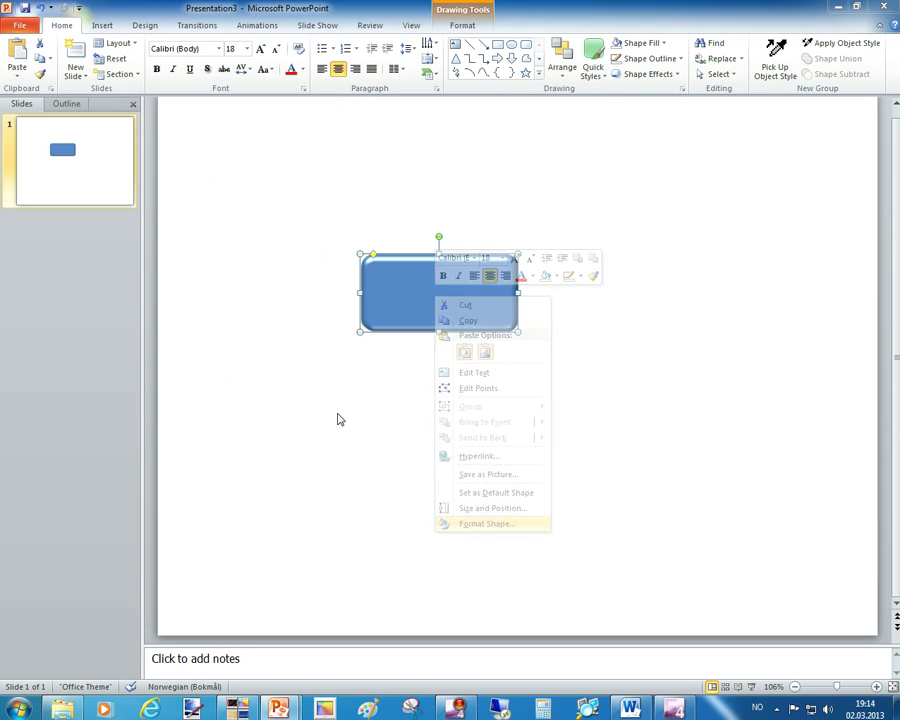
pyautogui.click(121, 192)
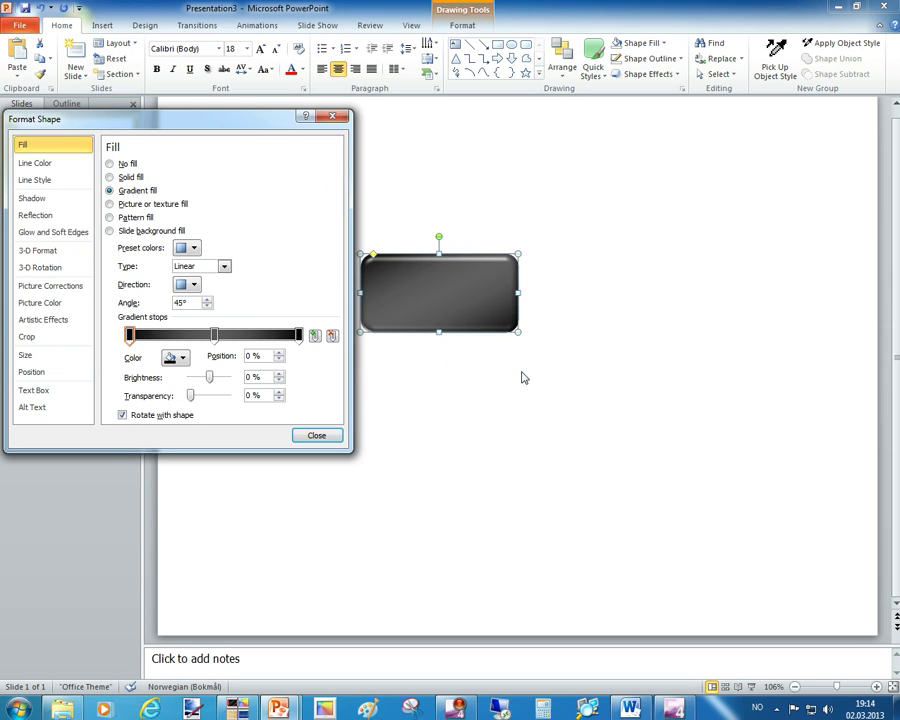
pyautogui.click(177, 361)
pyautogui.click(206, 393)
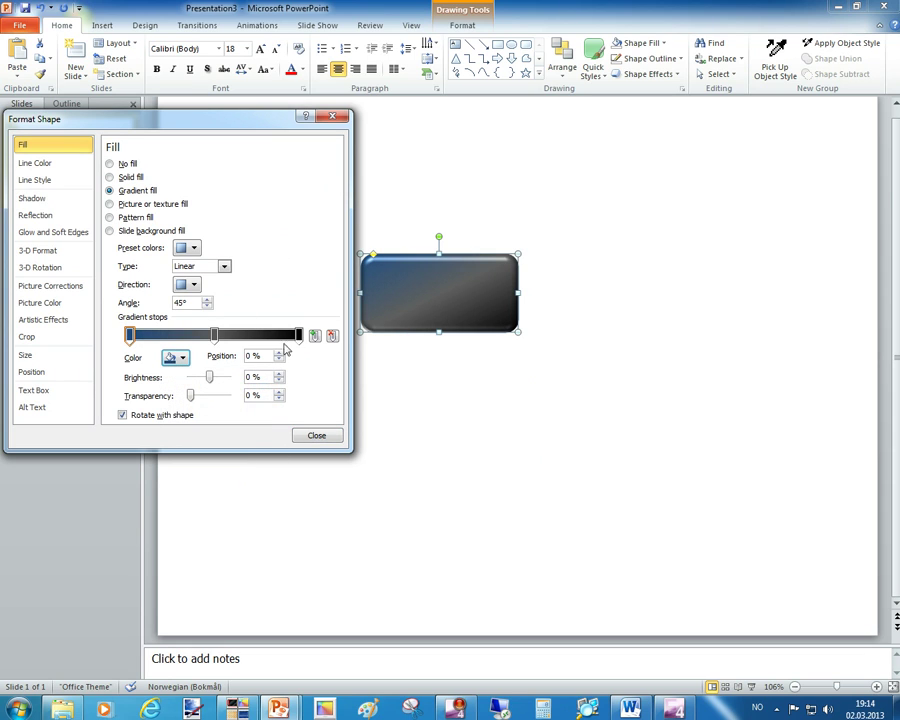
pyautogui.click(297, 335)
pyautogui.click(180, 360)
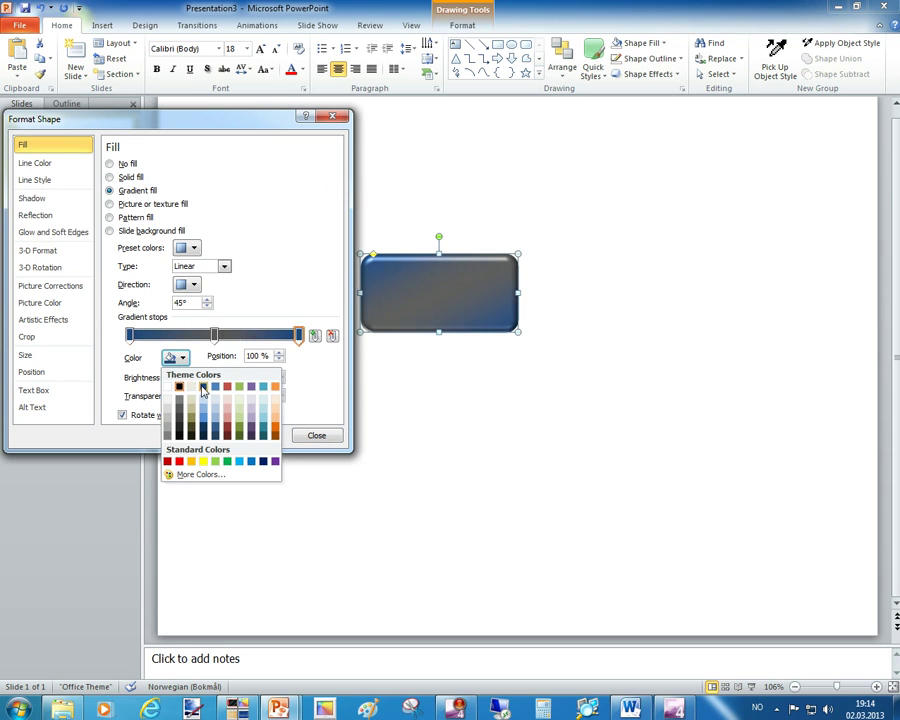
pyautogui.click(203, 392)
# Set the middle gradient stop at 50 % to the lighter theme blue and close the shape formatting.
pyautogui.click(213, 335)
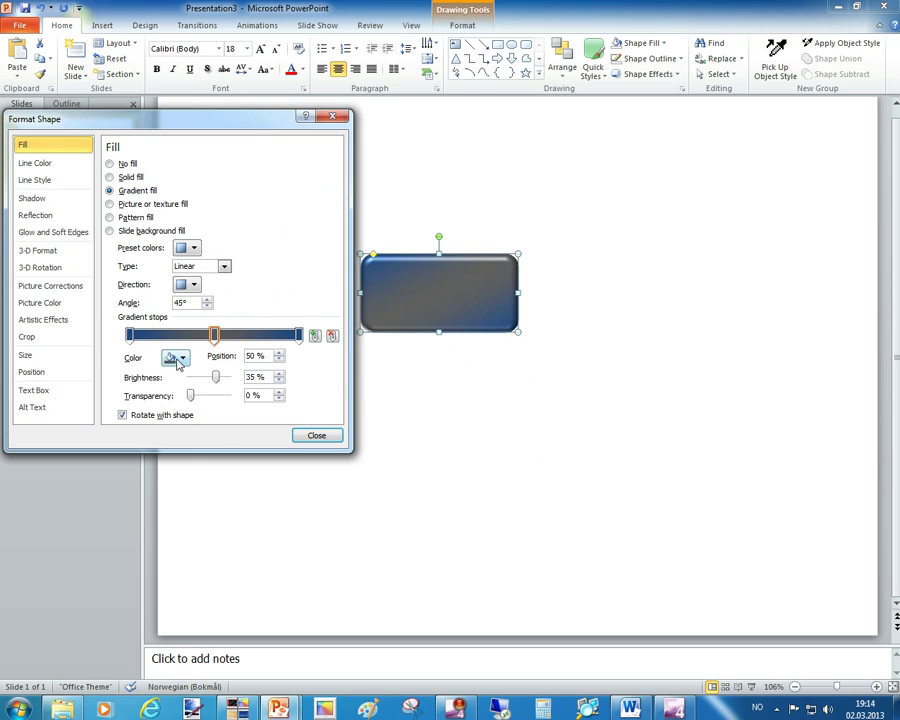
pyautogui.click(177, 357)
pyautogui.click(214, 390)
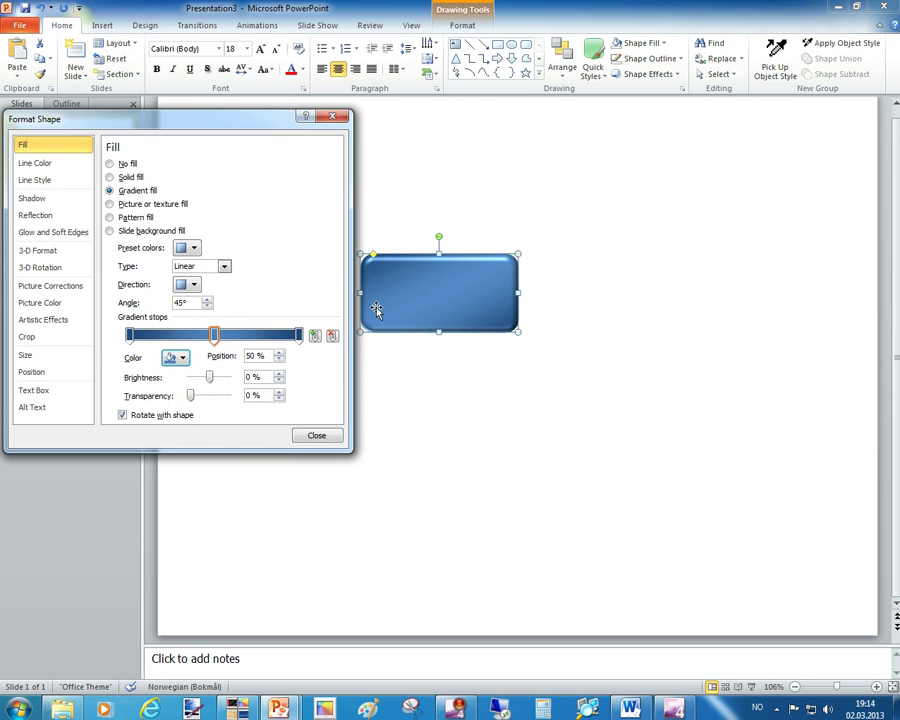
pyautogui.click(318, 436)
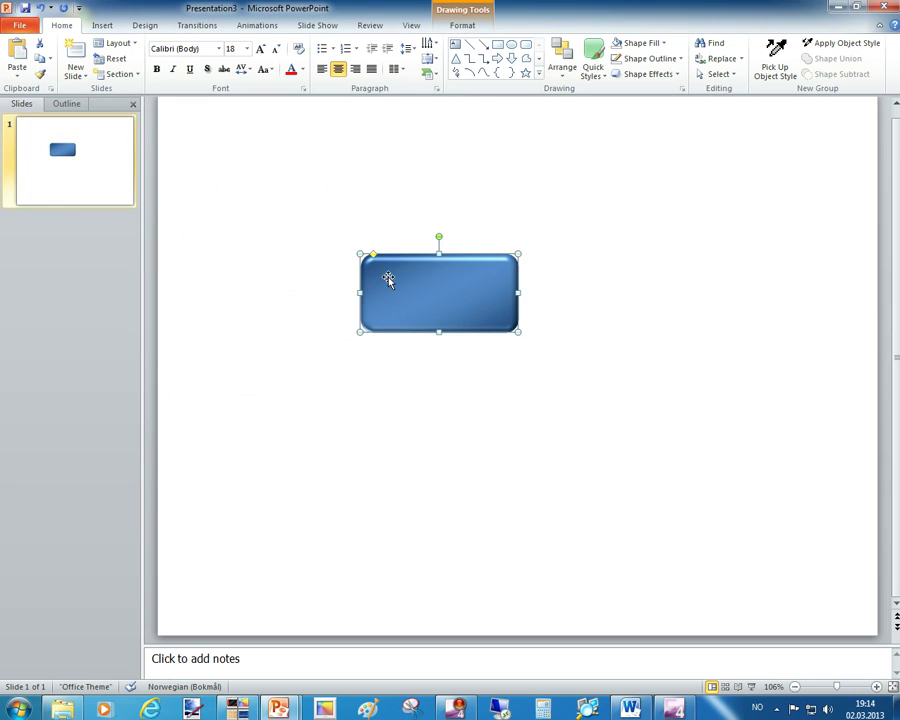
# Reduce the height of the blue button by moving its lower edge upward.
pyautogui.click(479, 443)
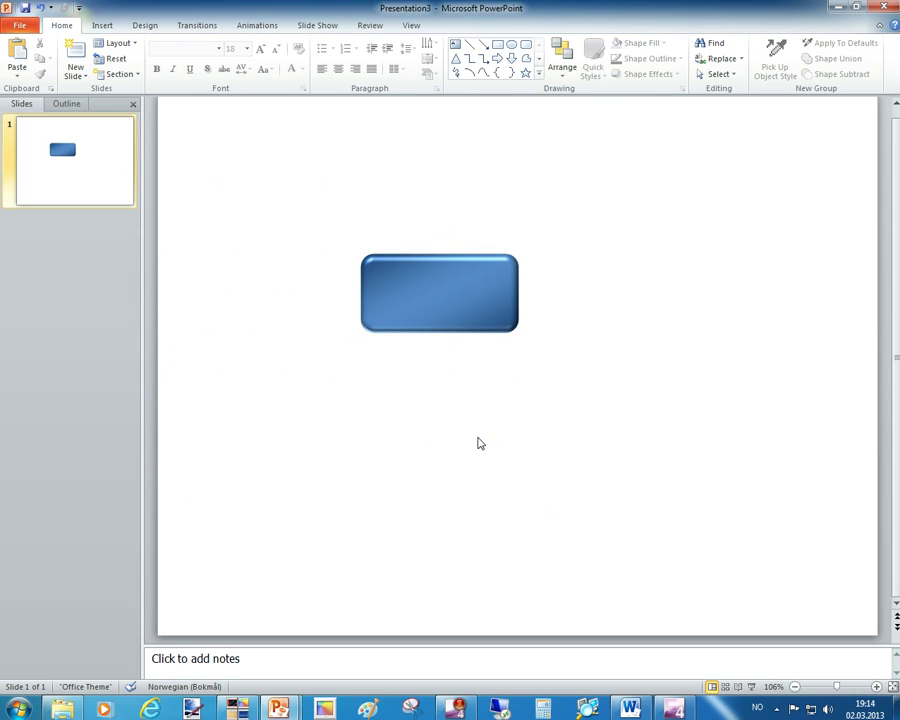
pyautogui.click(433, 321)
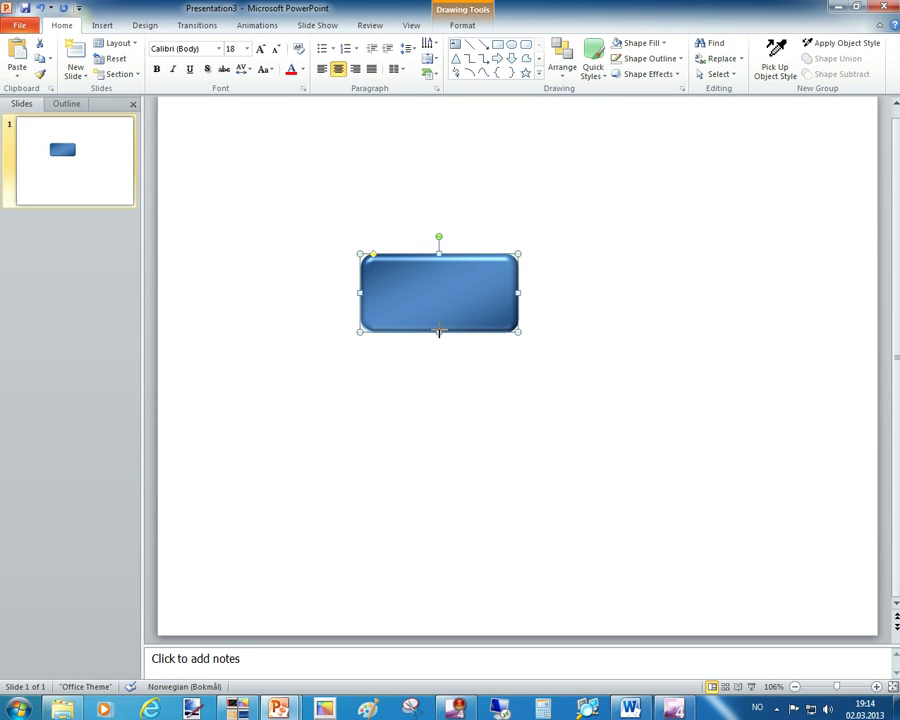
pyautogui.moveTo(441, 310); pyautogui.dragTo(441, 310)
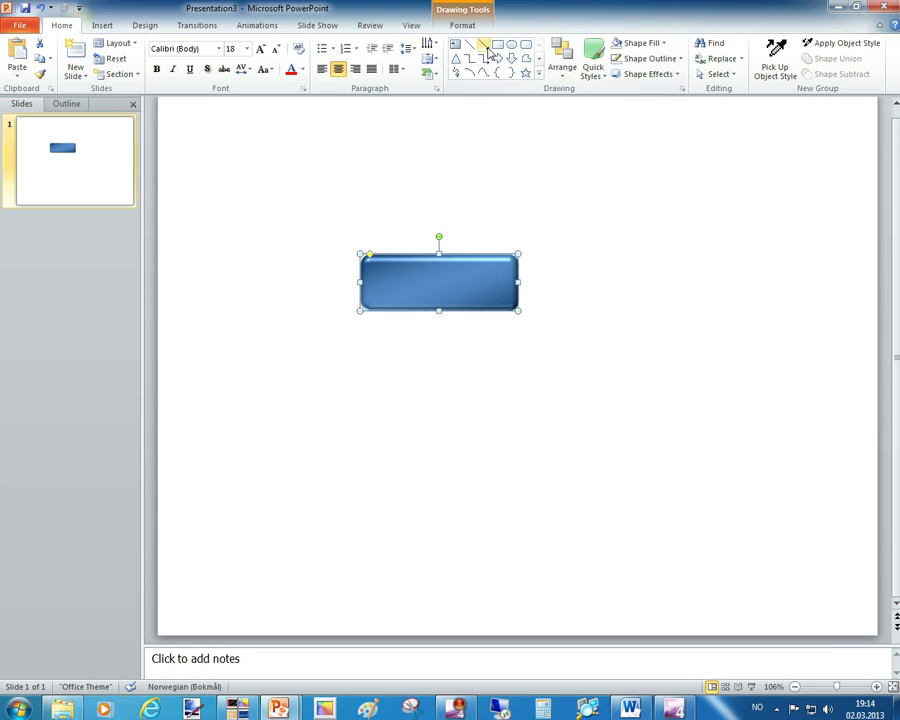
# Draw a larger plain rectangle behind the button as a backdrop and trim its upper right corner closer to the button.
pyautogui.moveTo(319, 214); pyautogui.dragTo(582, 344)
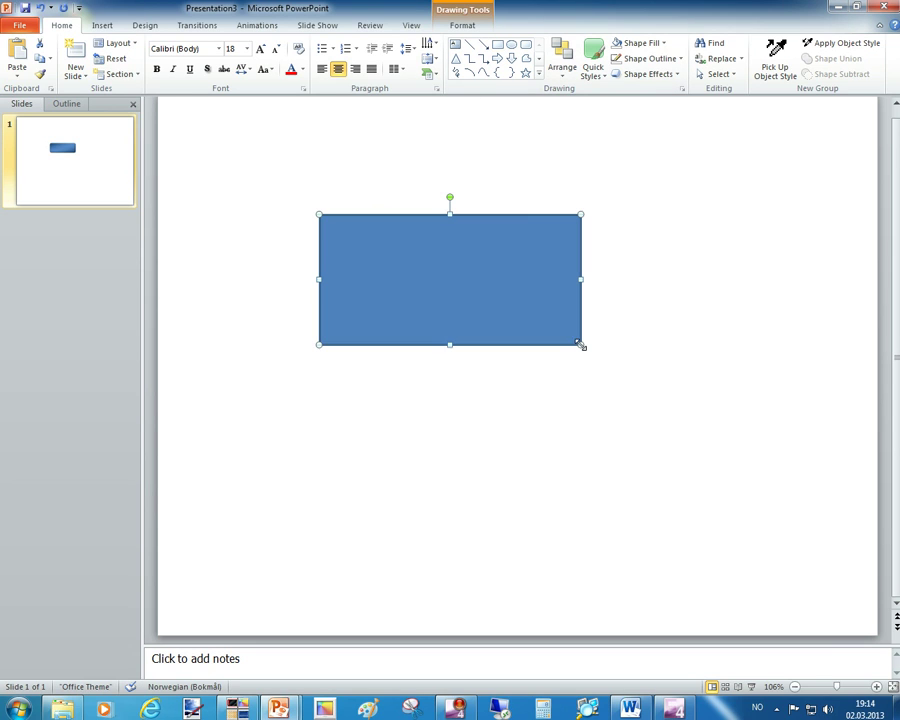
pyautogui.click(562, 62)
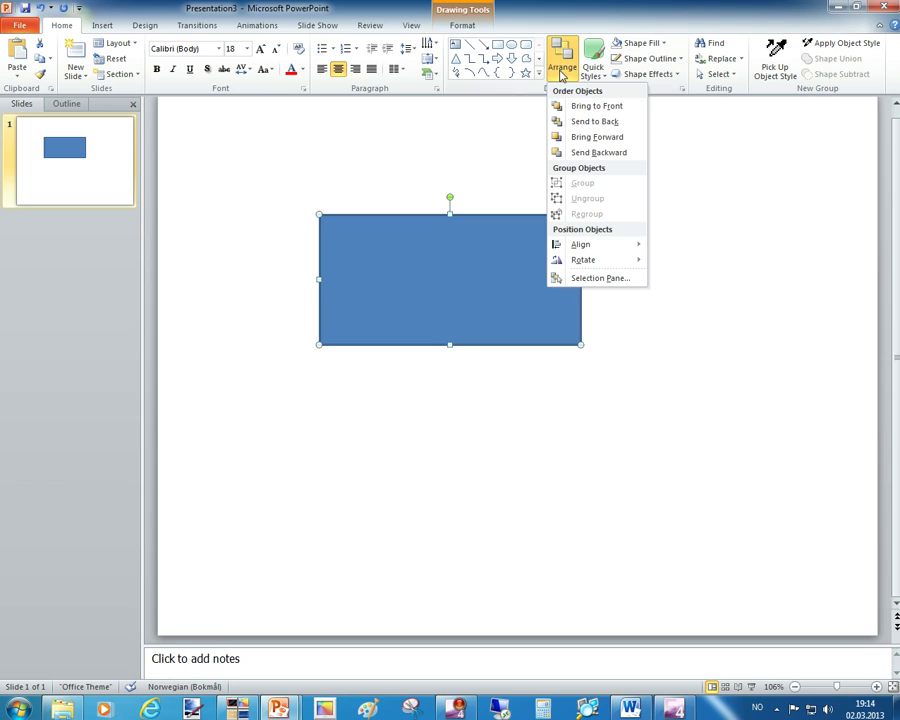
pyautogui.click(574, 122)
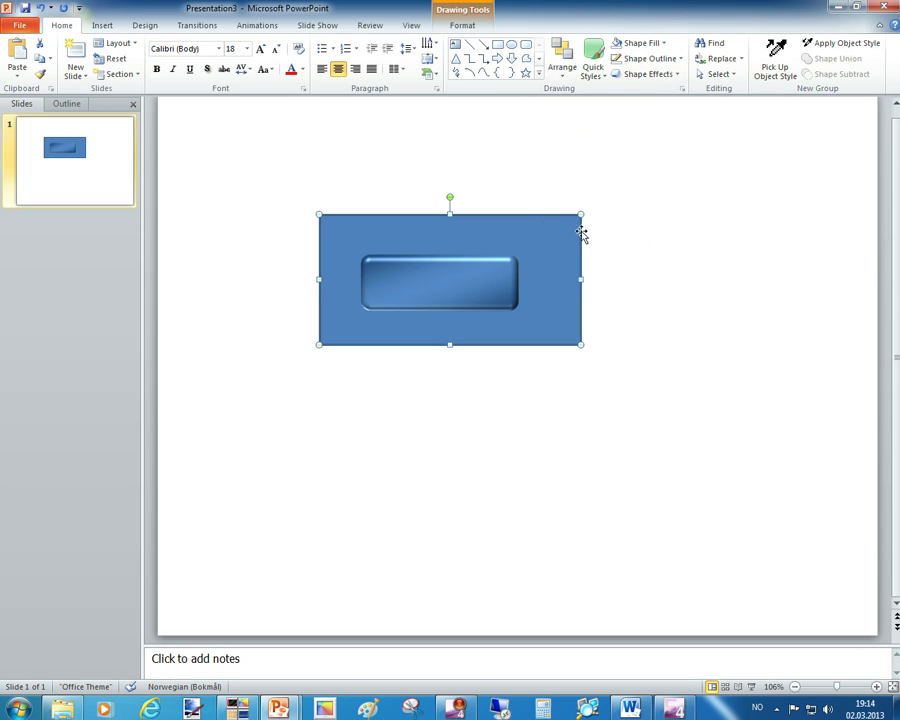
pyautogui.moveTo(582, 214); pyautogui.dragTo(557, 231)
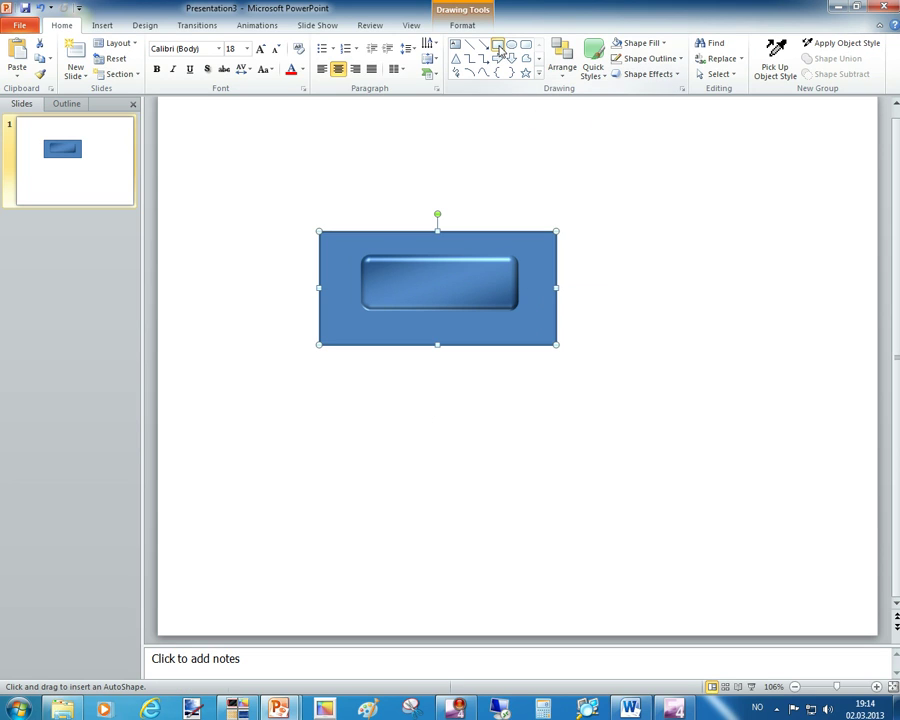
# Draw a small rectangle above the backdrop and give it a red outline.
pyautogui.moveTo(394, 129); pyautogui.dragTo(501, 200)
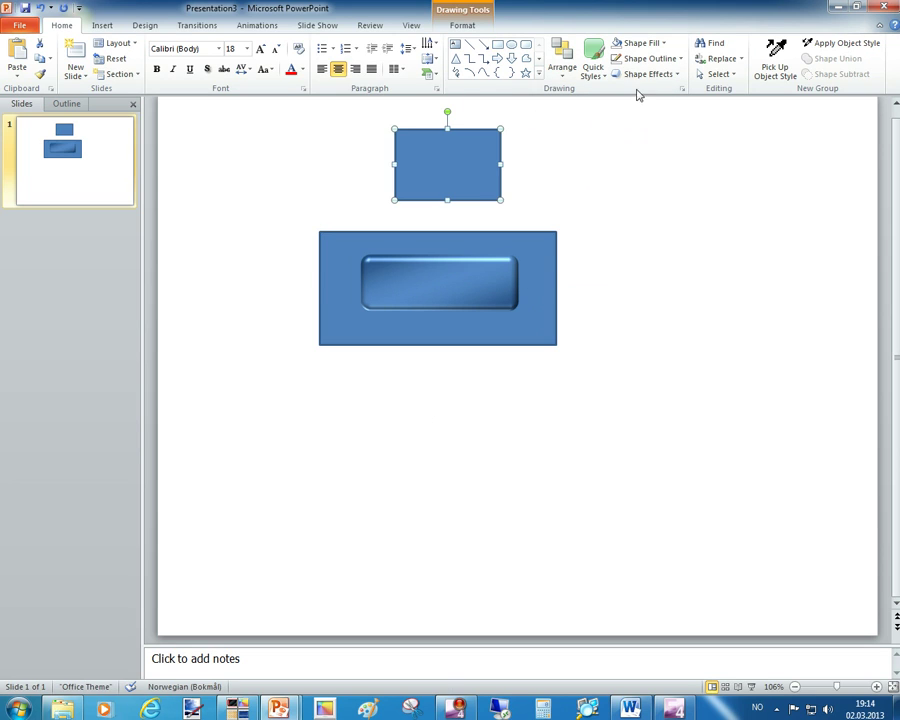
pyautogui.click(672, 62)
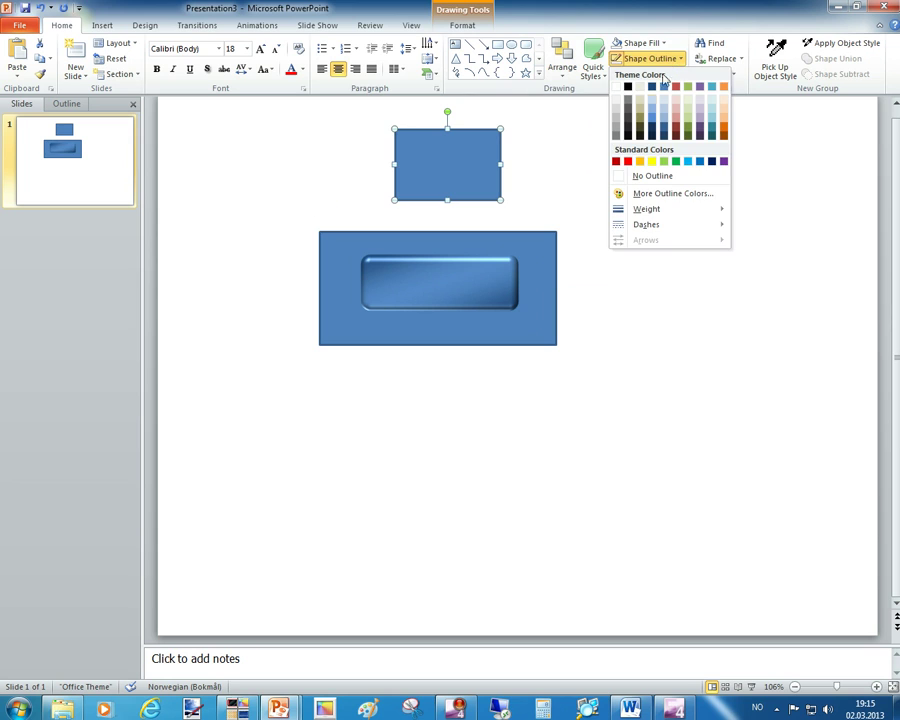
pyautogui.click(624, 162)
# Remove the fill of the small red-outlined rectangle and set its outline weight to ¼ pt.
pyautogui.click(661, 44)
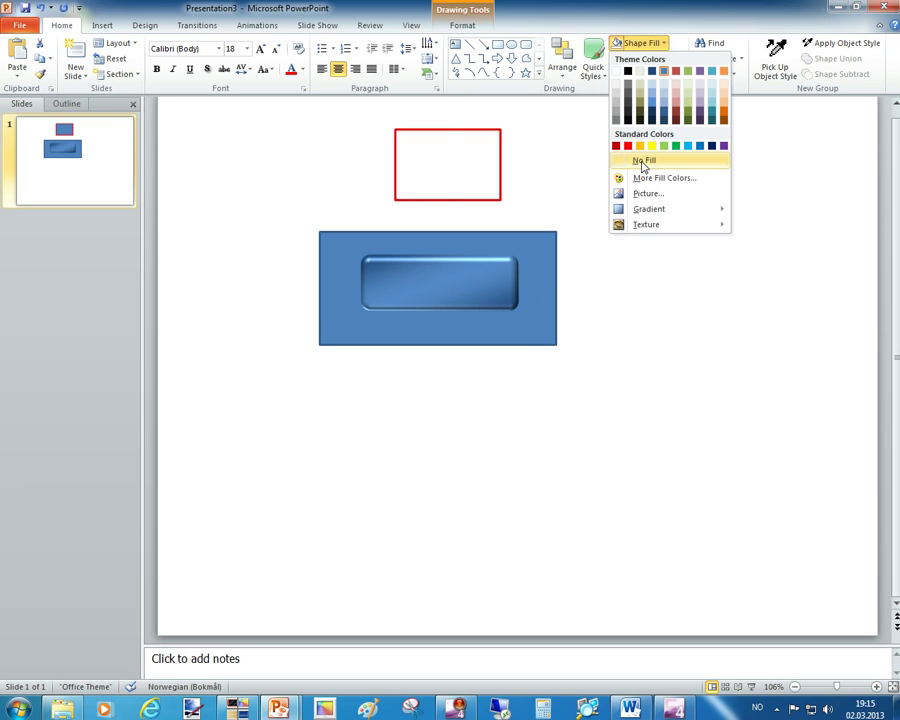
pyautogui.click(640, 158)
pyautogui.click(668, 62)
pyautogui.moveTo(661, 209)
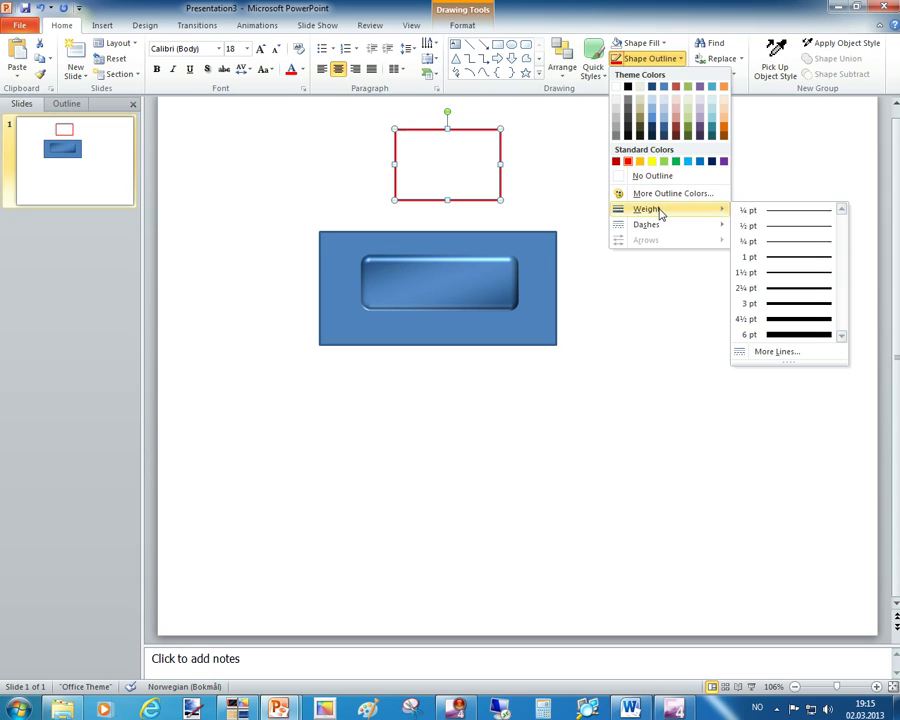
pyautogui.click(765, 212)
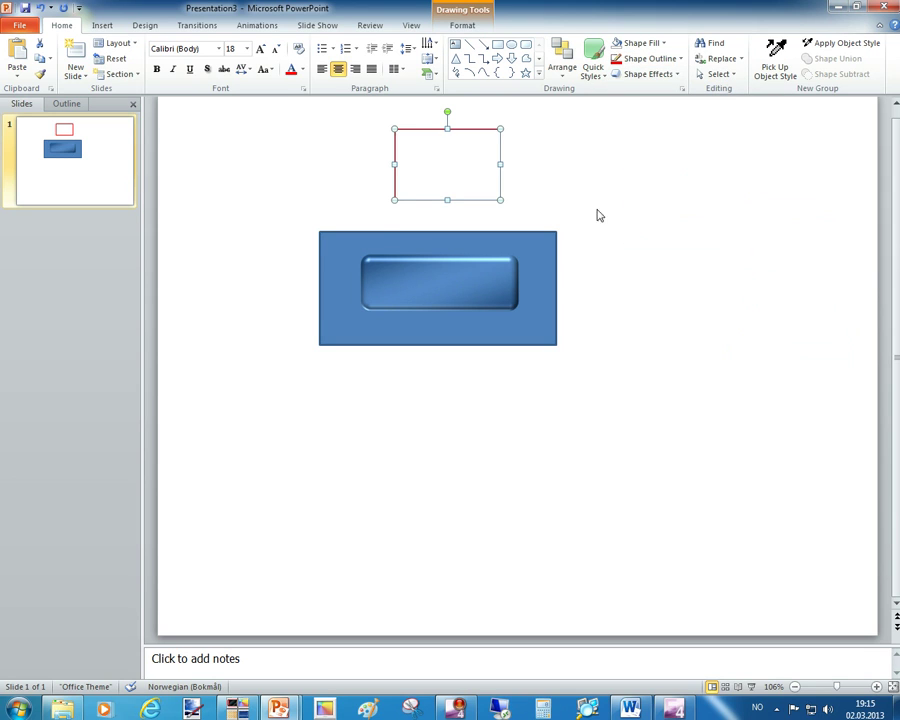
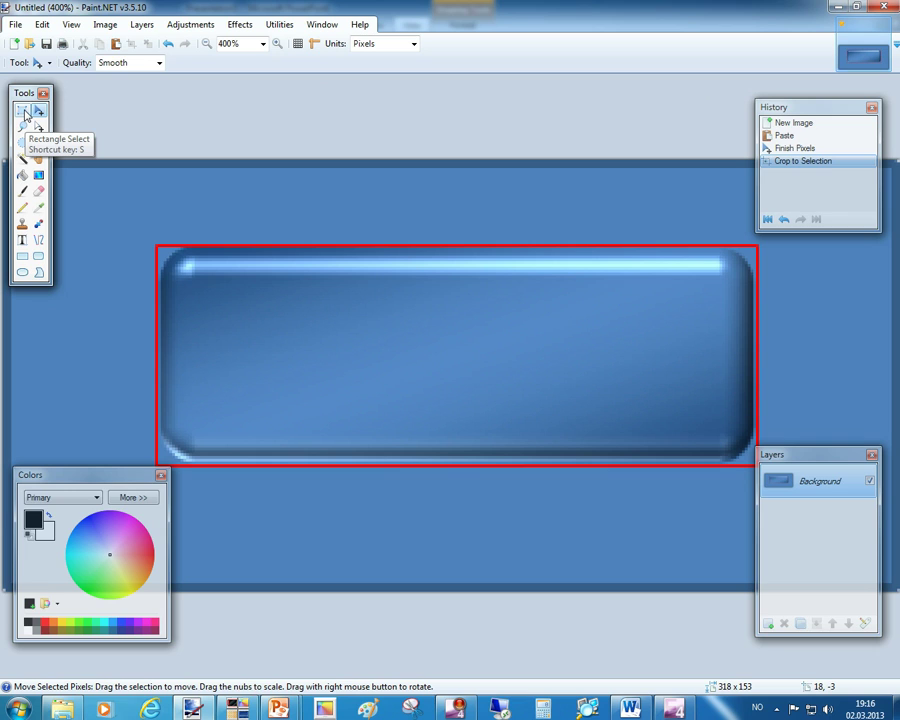
# Select the button area just inside the red frame, 212 × 77 pixels, and crop the image to that selection.
pyautogui.click(25, 114)
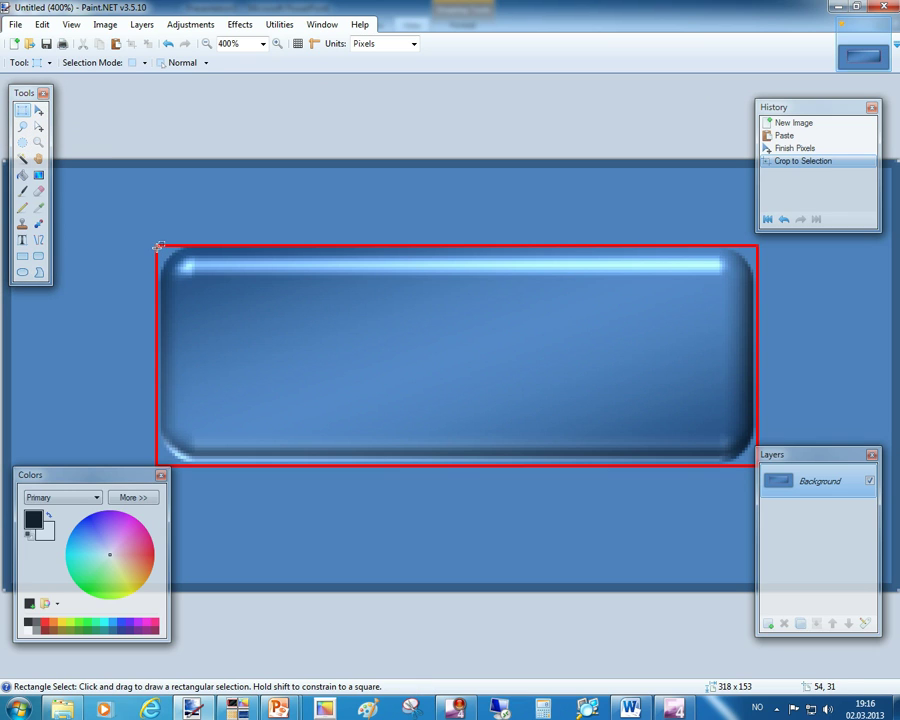
pyautogui.moveTo(159, 245); pyautogui.dragTo(754, 462)
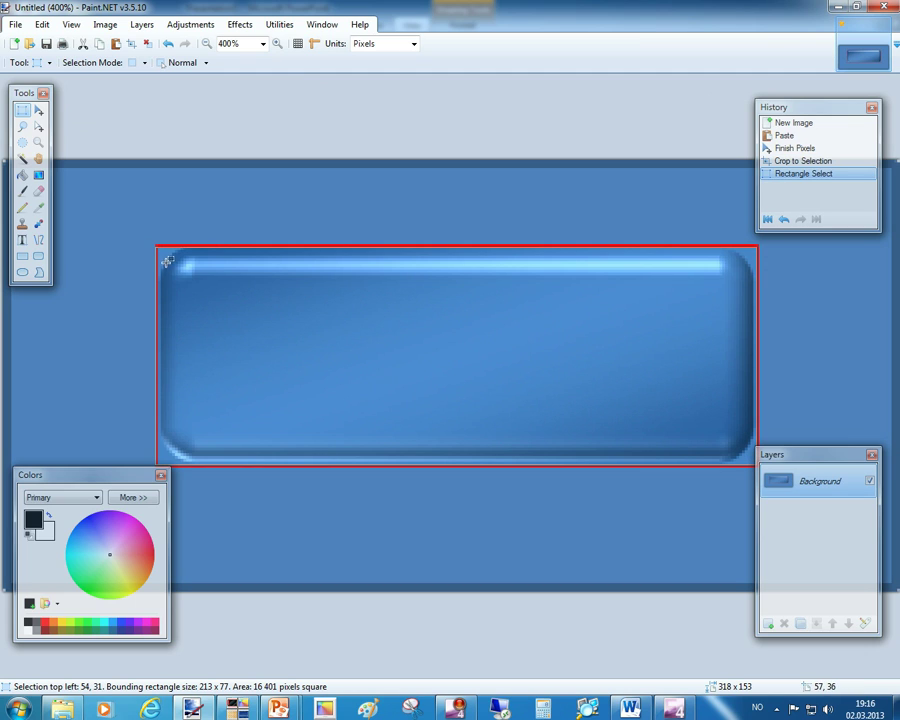
pyautogui.click(39, 127)
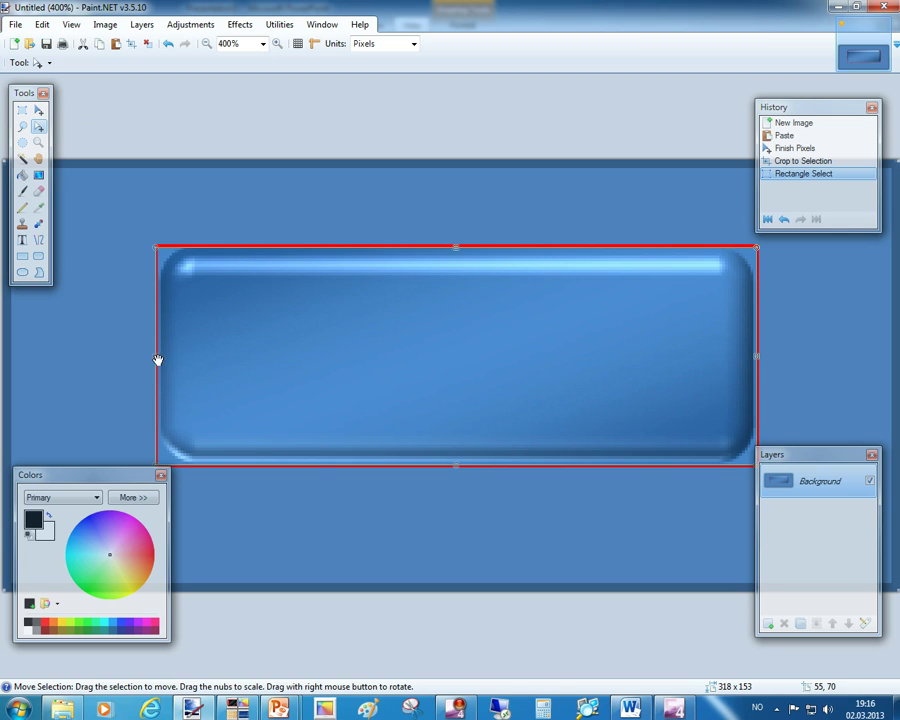
pyautogui.moveTo(158, 360); pyautogui.dragTo(160, 360)
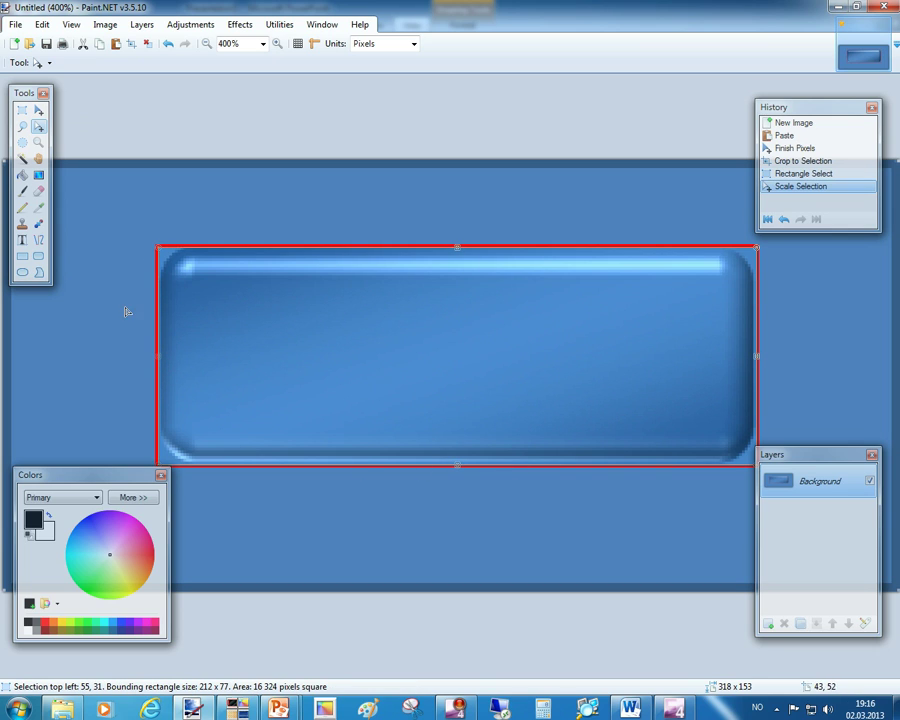
pyautogui.click(105, 24)
pyautogui.click(140, 41)
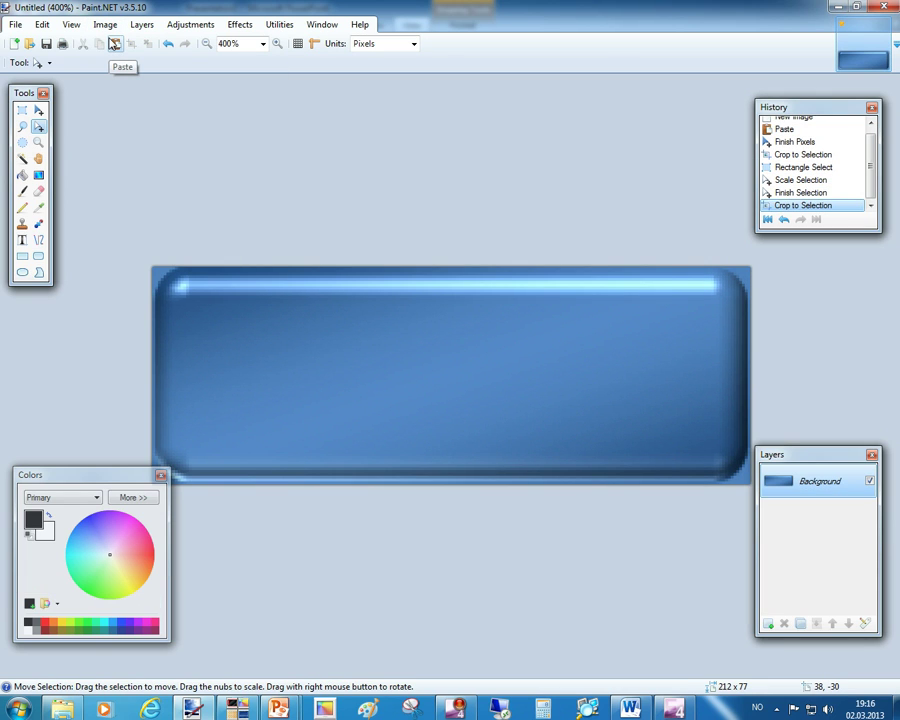
# Erase the flat blue background in the image's four corners with the Magic Wand at 2% tolerance.
pyautogui.click(207, 43)
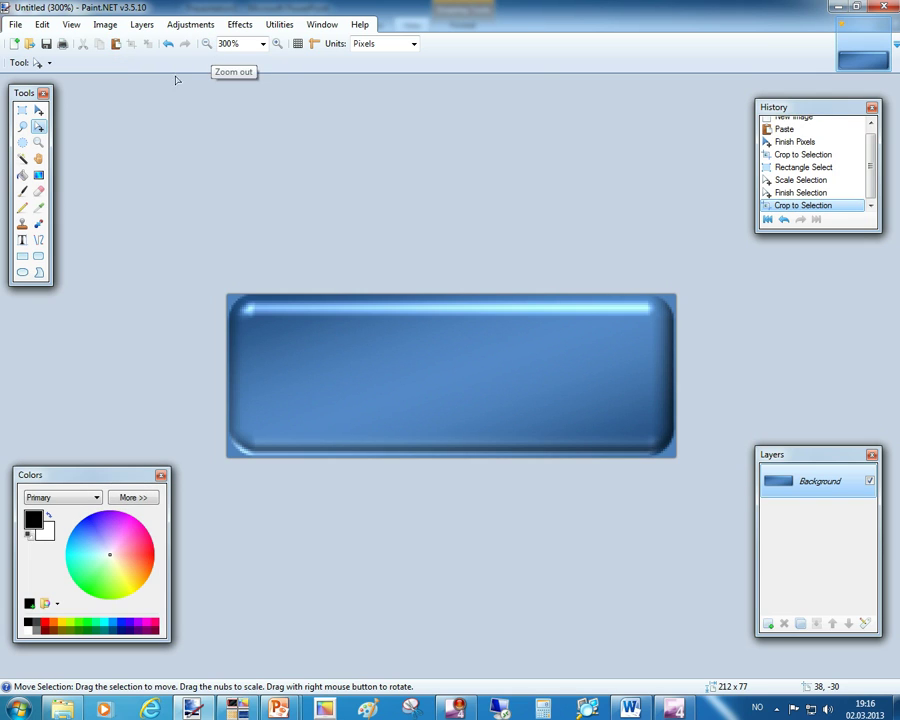
pyautogui.click(22, 158)
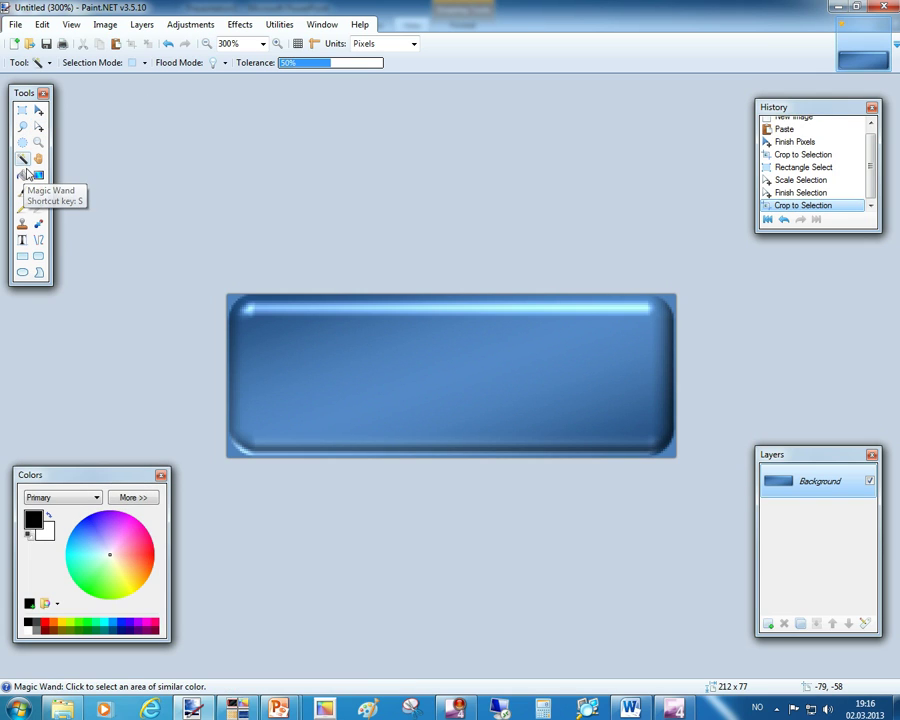
pyautogui.click(281, 66)
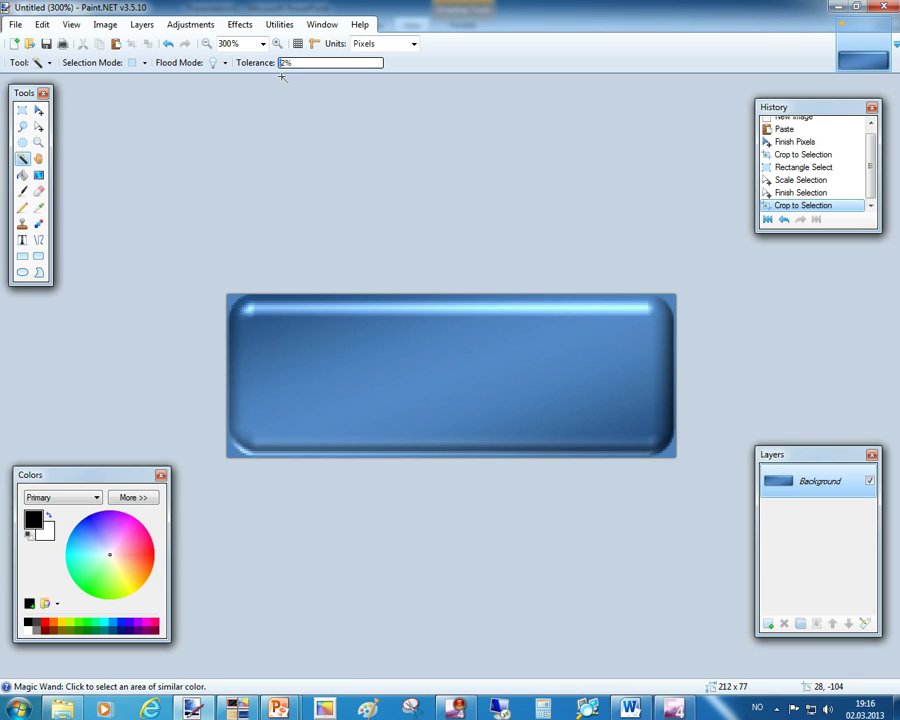
pyautogui.click(232, 299)
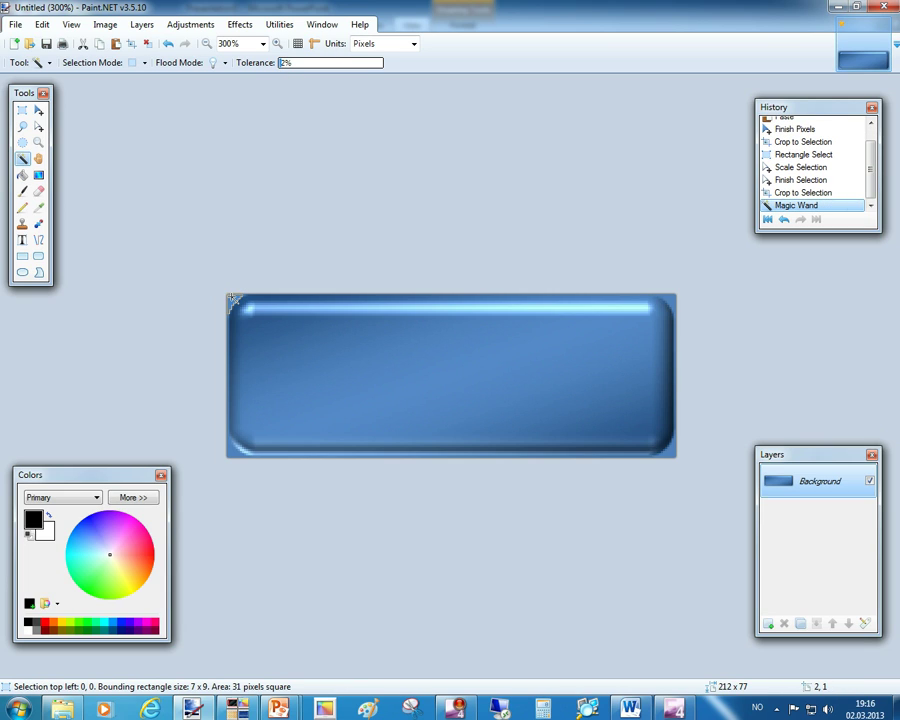
pyautogui.press('Delete')
pyautogui.click(668, 297)
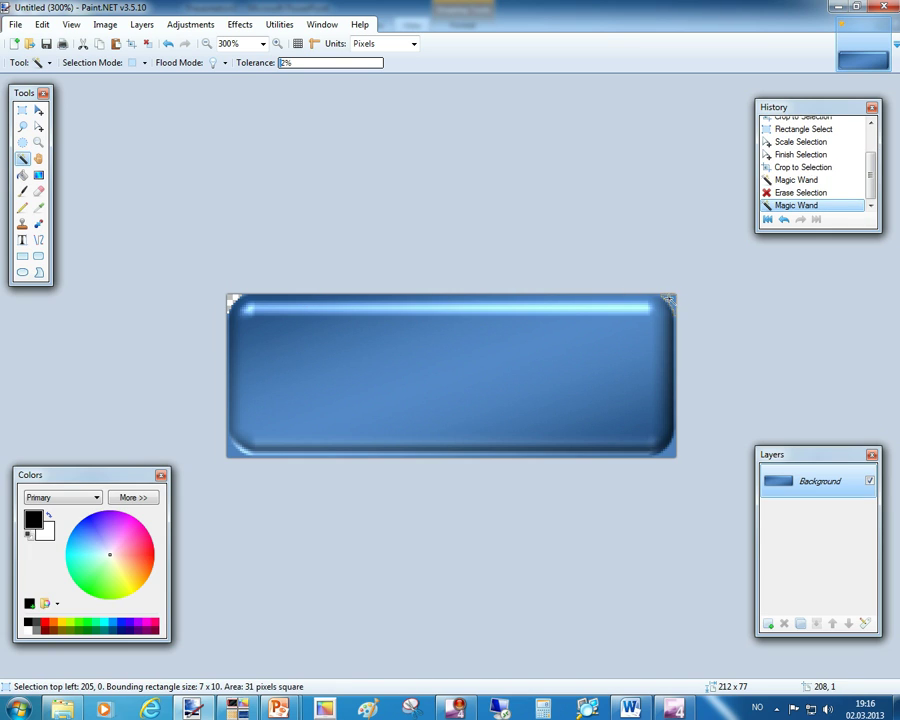
pyautogui.press('Delete')
pyautogui.click(669, 451)
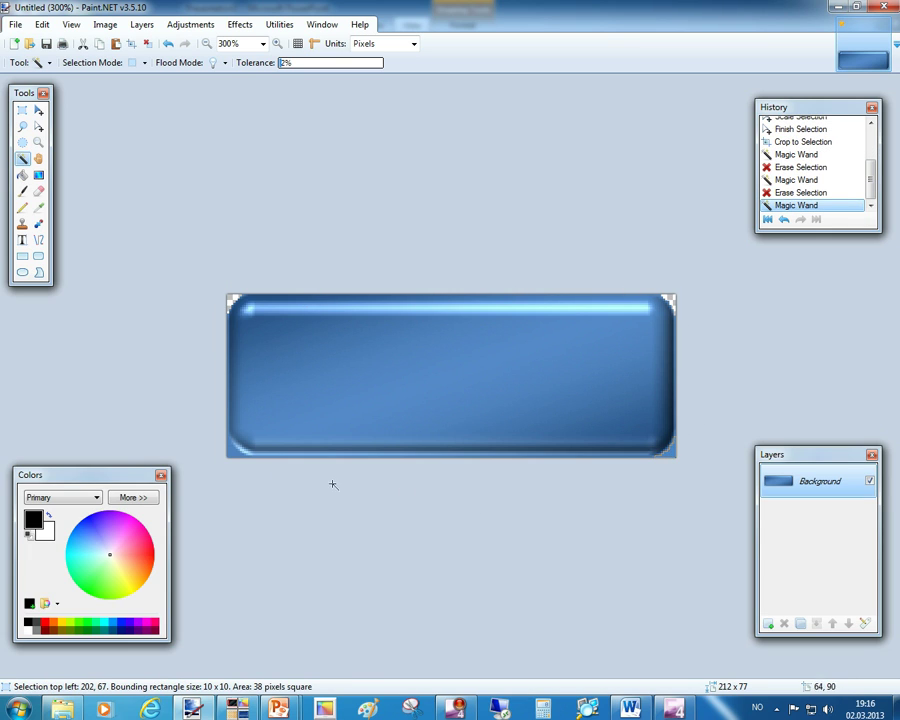
pyautogui.press('Delete')
pyautogui.click(235, 455)
pyautogui.press('Delete')
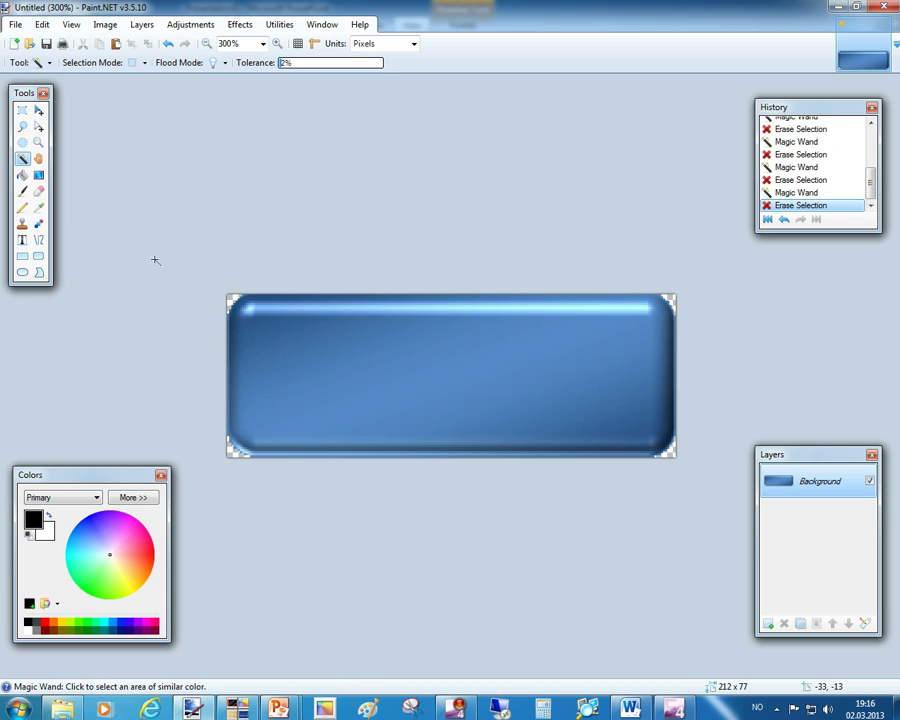
# Save the image as B1-norm.png in the Buttons folder of the Work Demo3 skin, with the default PNG settings.
pyautogui.click(15, 24)
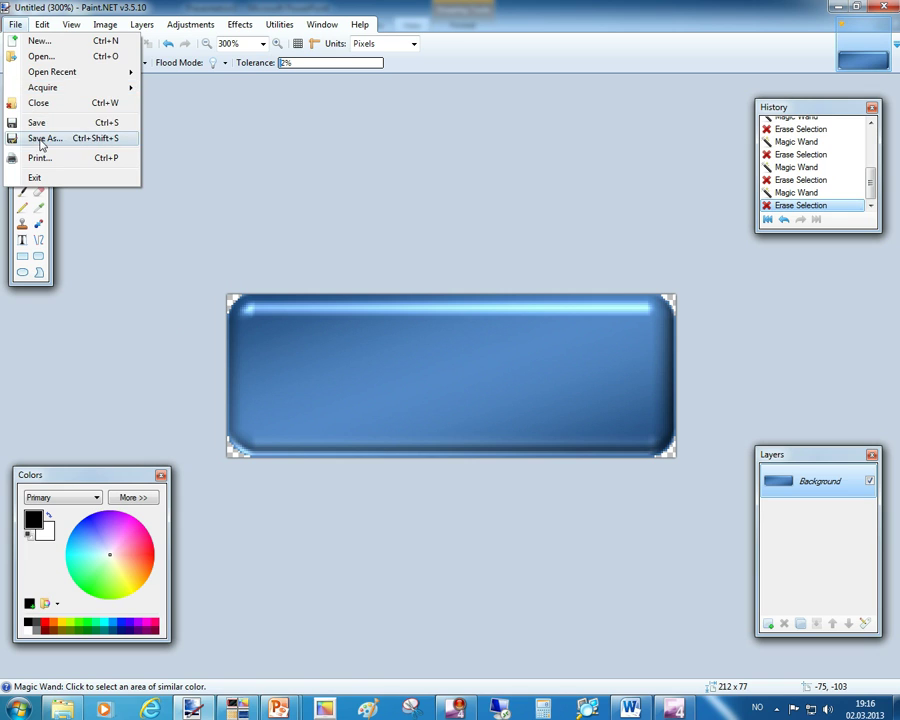
pyautogui.click(42, 139)
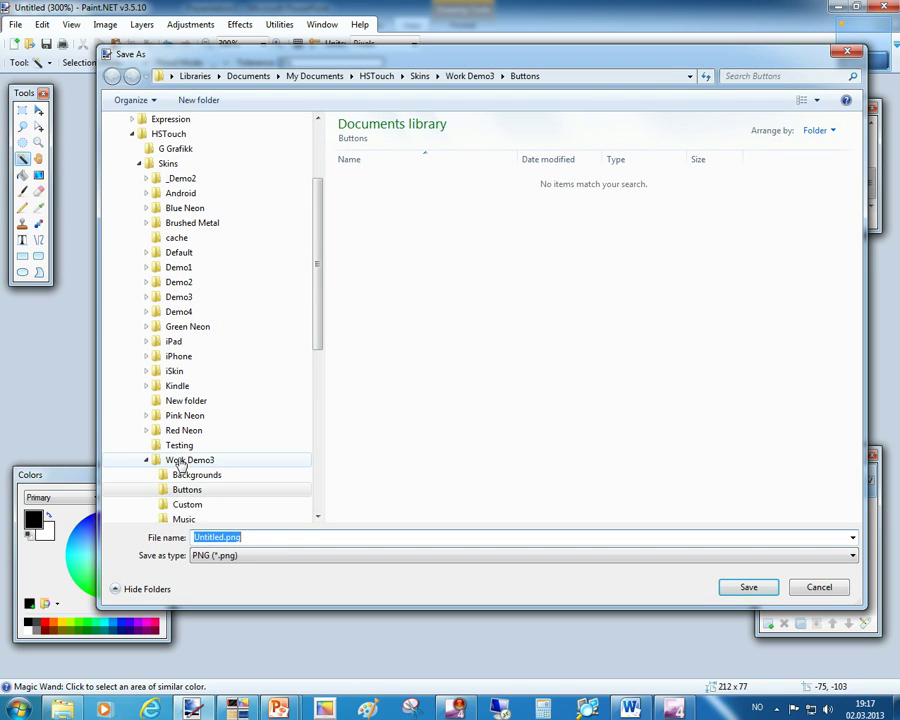
pyautogui.click(197, 494)
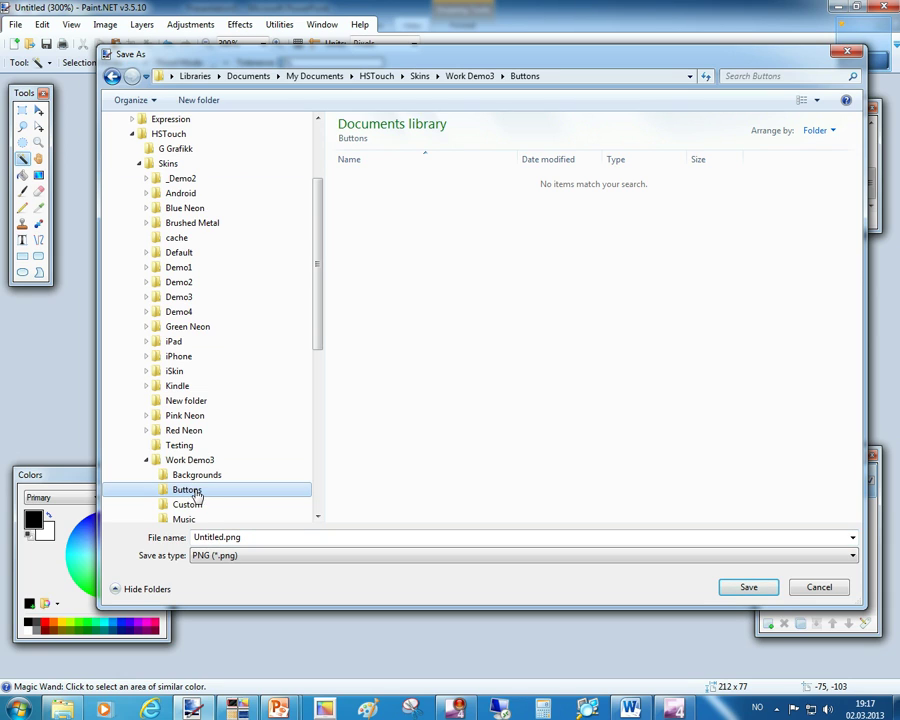
pyautogui.doubleClick(237, 538)
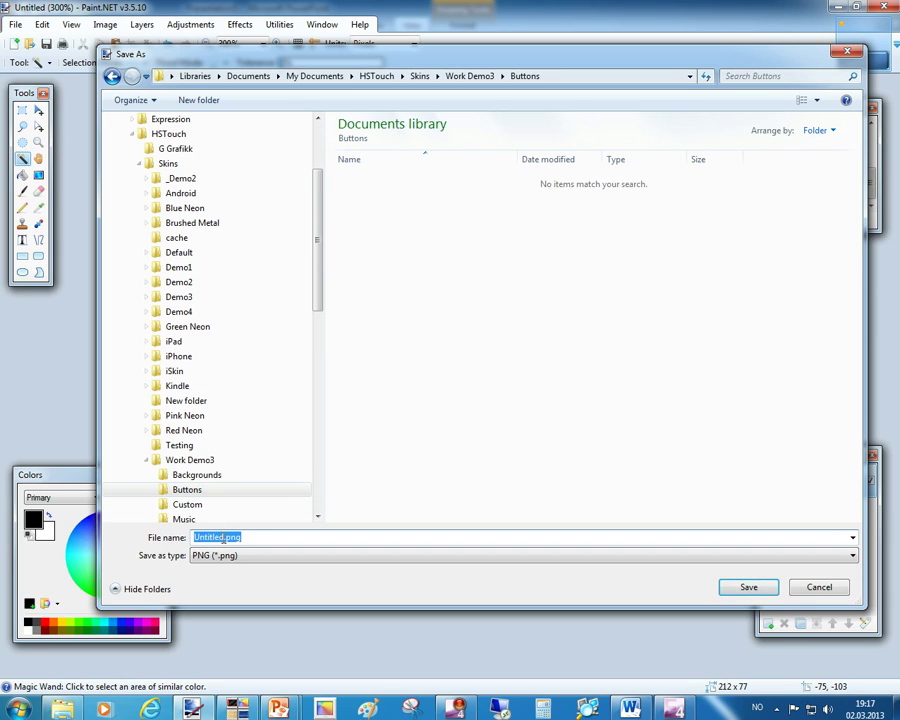
pyautogui.doubleClick(212, 537)
pyautogui.write('B1-norm')
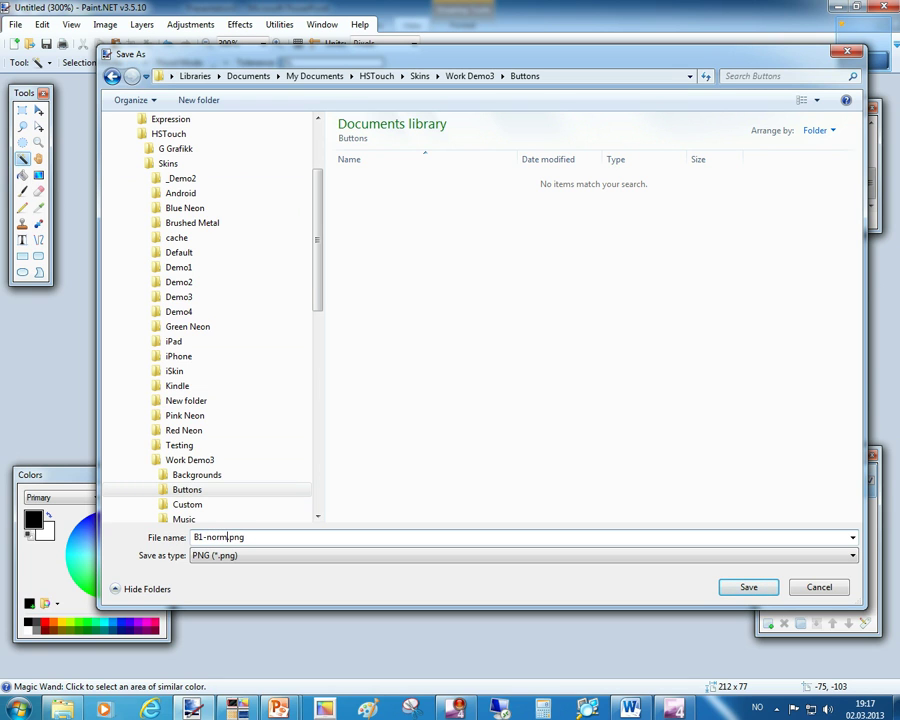
pyautogui.click(746, 587)
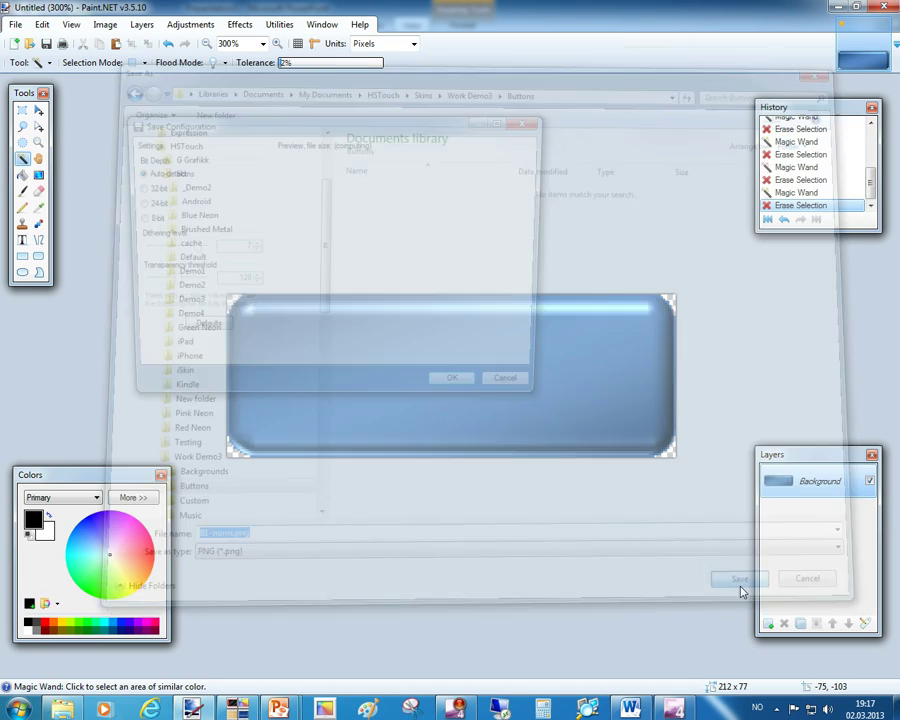
pyautogui.click(462, 391)
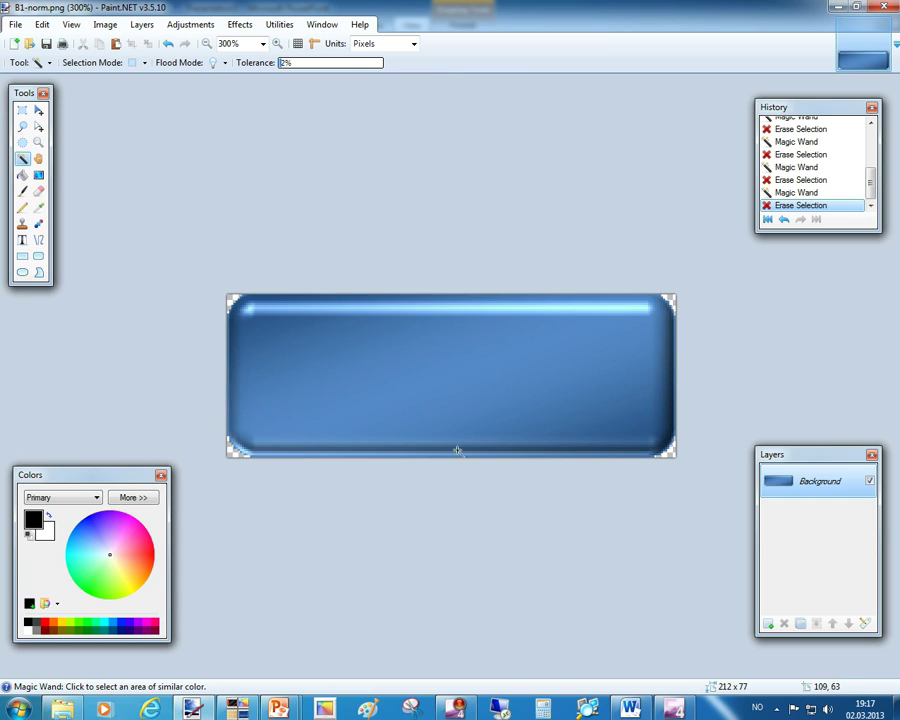
# Switch to Presentation3 in PowerPoint and change the rounded button's top bevel to Soft Round.
pyautogui.moveTo(283, 711)
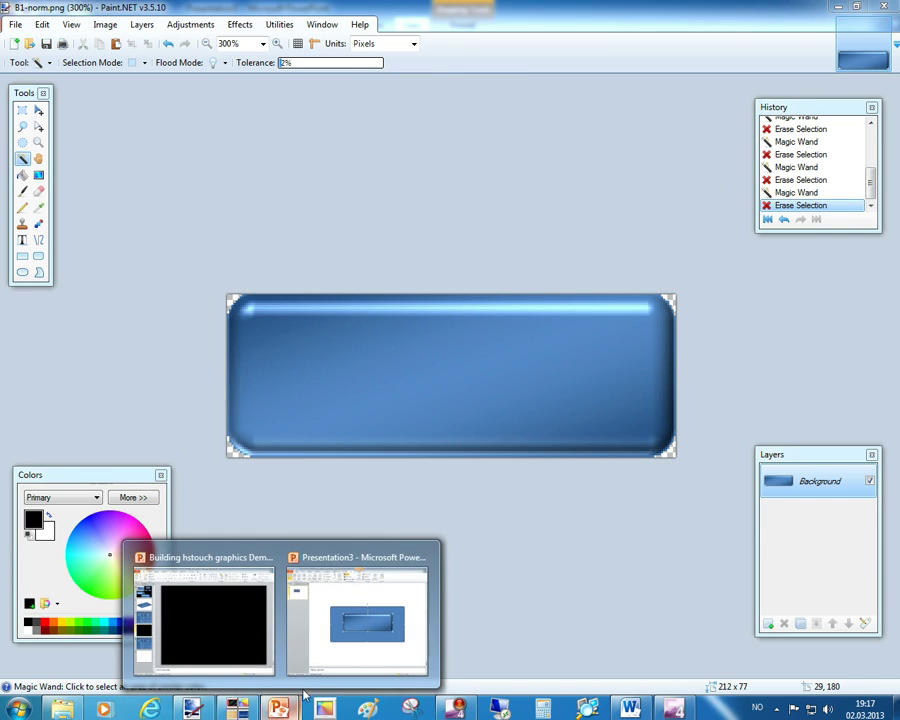
pyautogui.click(365, 615)
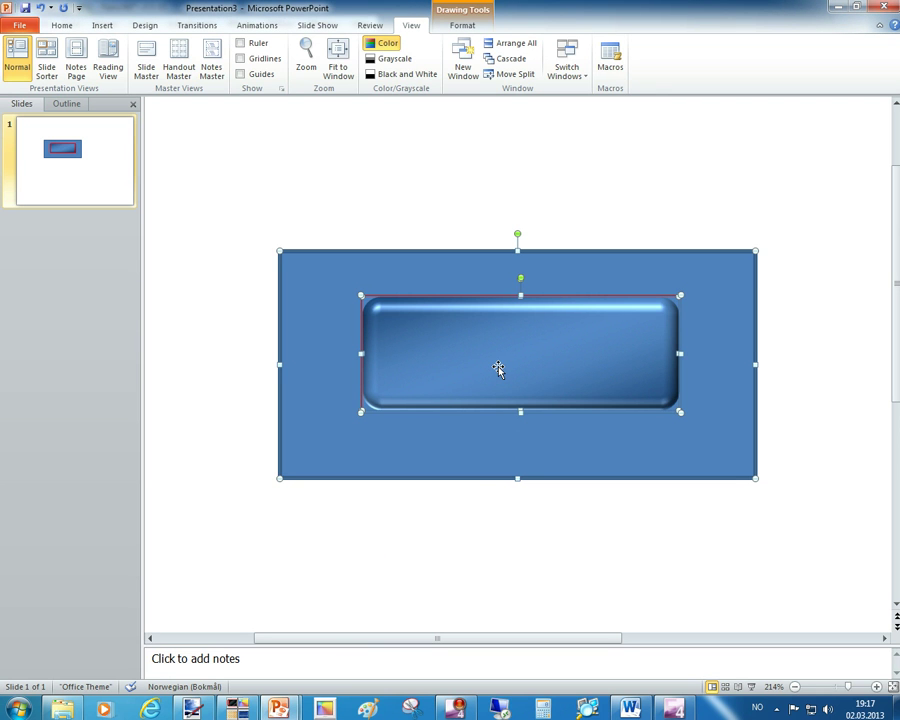
pyautogui.click(466, 179)
pyautogui.click(470, 344)
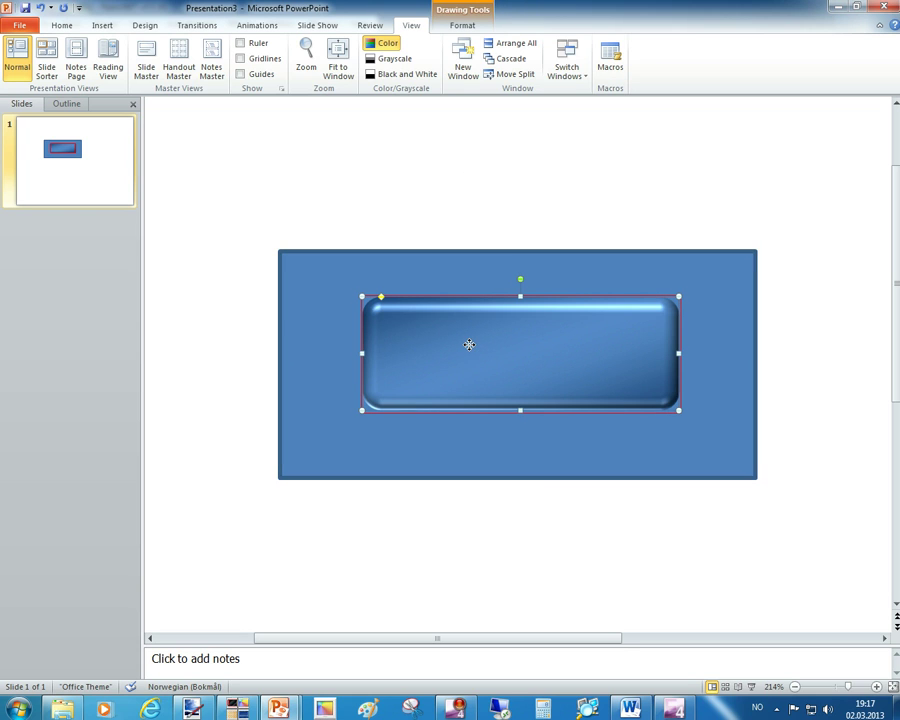
pyautogui.rightClick(470, 347)
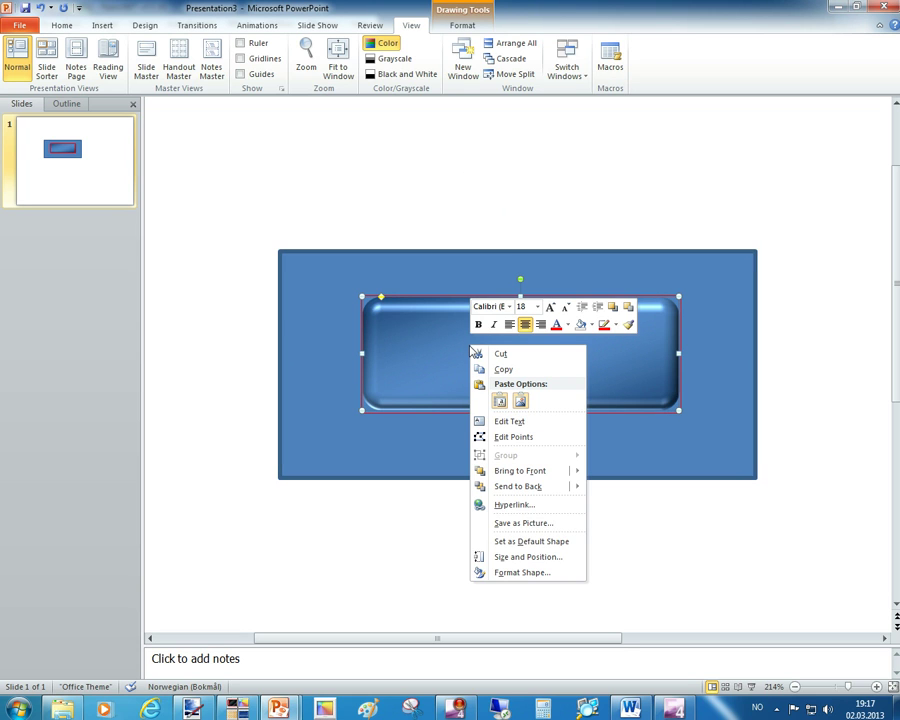
pyautogui.click(506, 572)
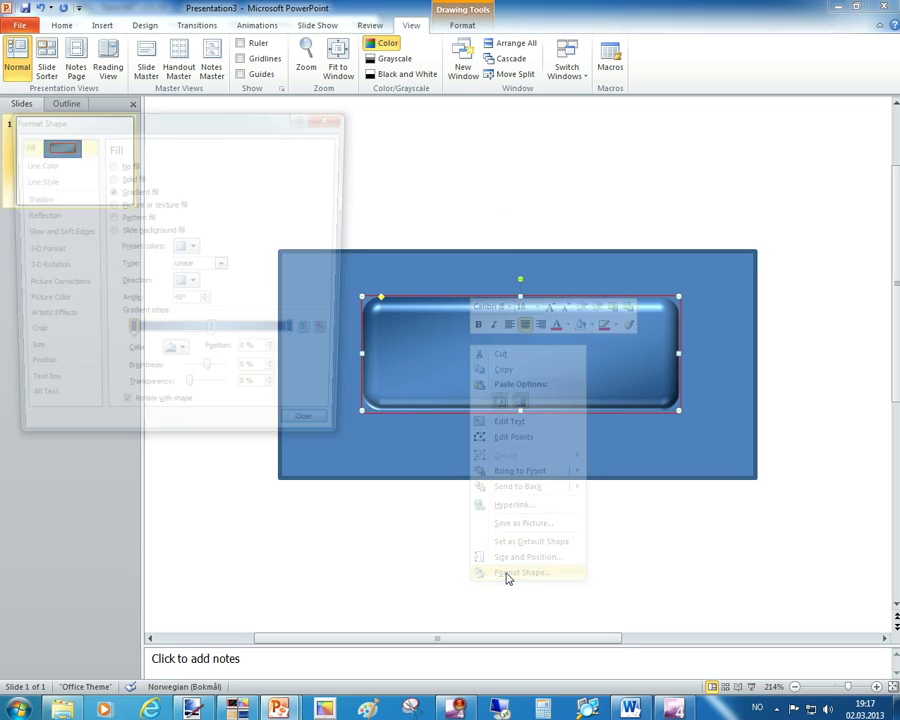
pyautogui.click(50, 251)
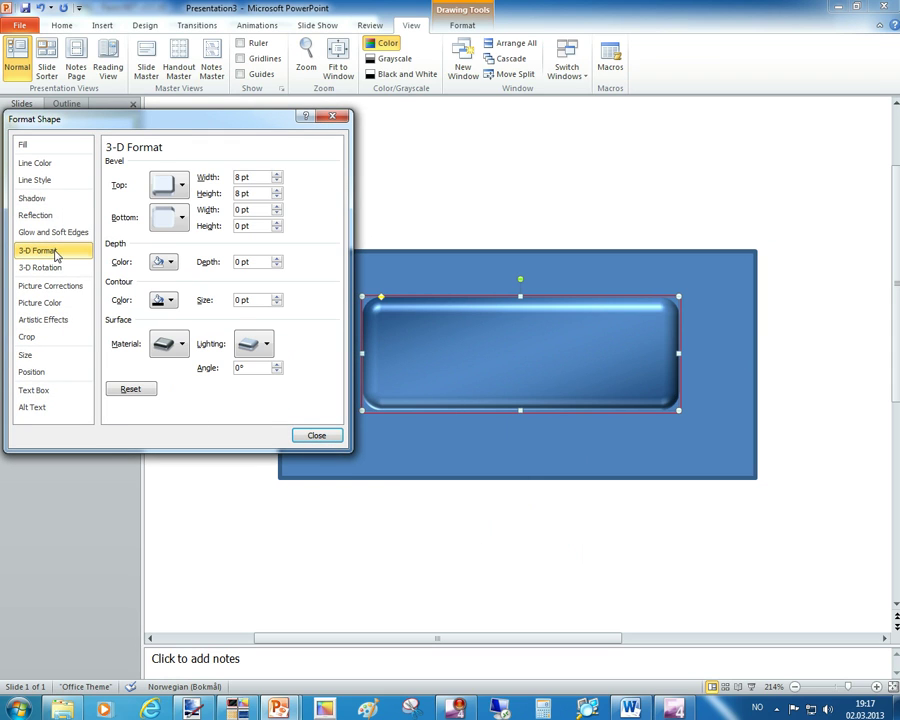
pyautogui.click(184, 189)
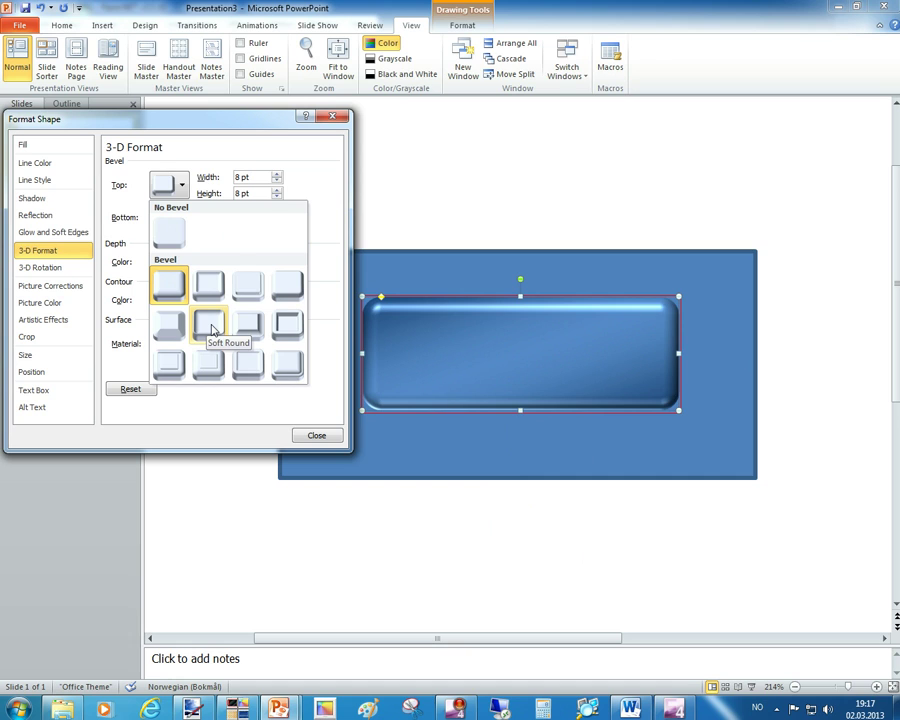
pyautogui.click(211, 330)
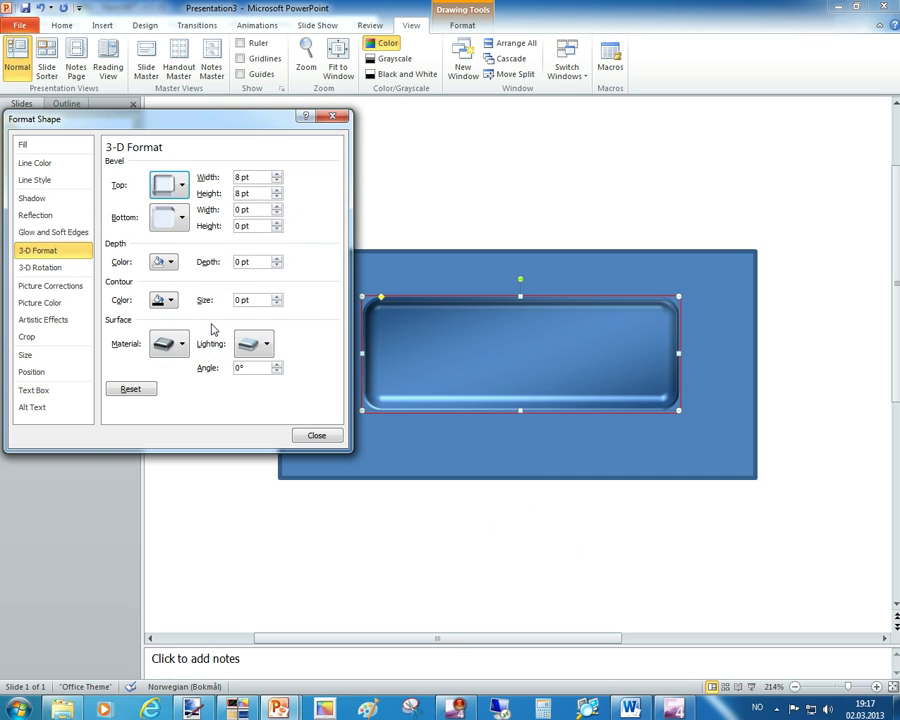
pyautogui.click(316, 437)
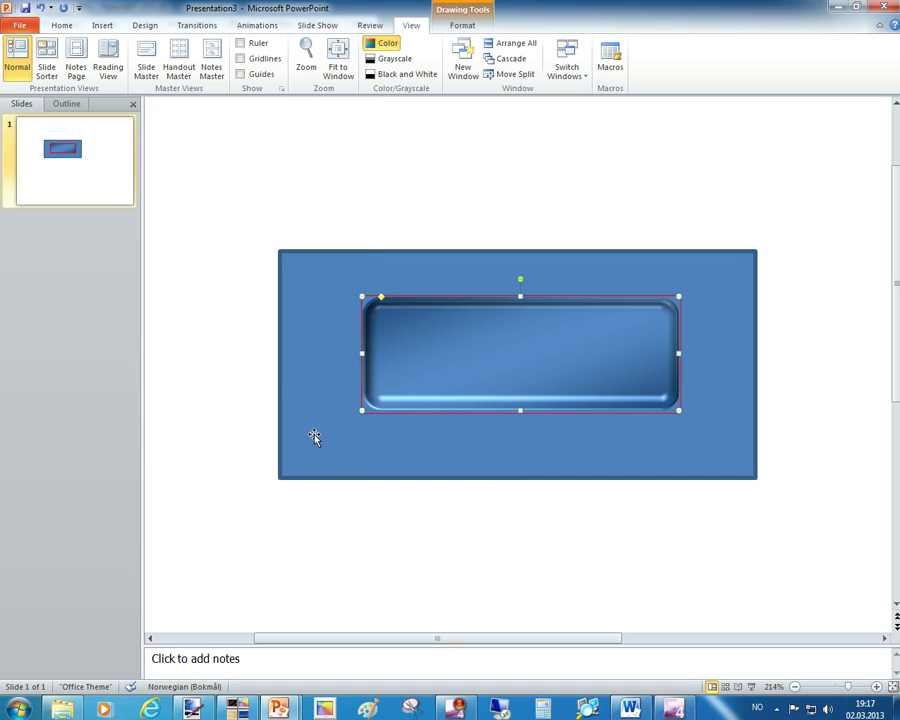
# Copy the backdrop, button and red frame into the B1-norm.png image in Paint.NET, keeping the canvas size and aligning the button with the canvas.
pyautogui.moveTo(243, 228); pyautogui.dragTo(797, 540)
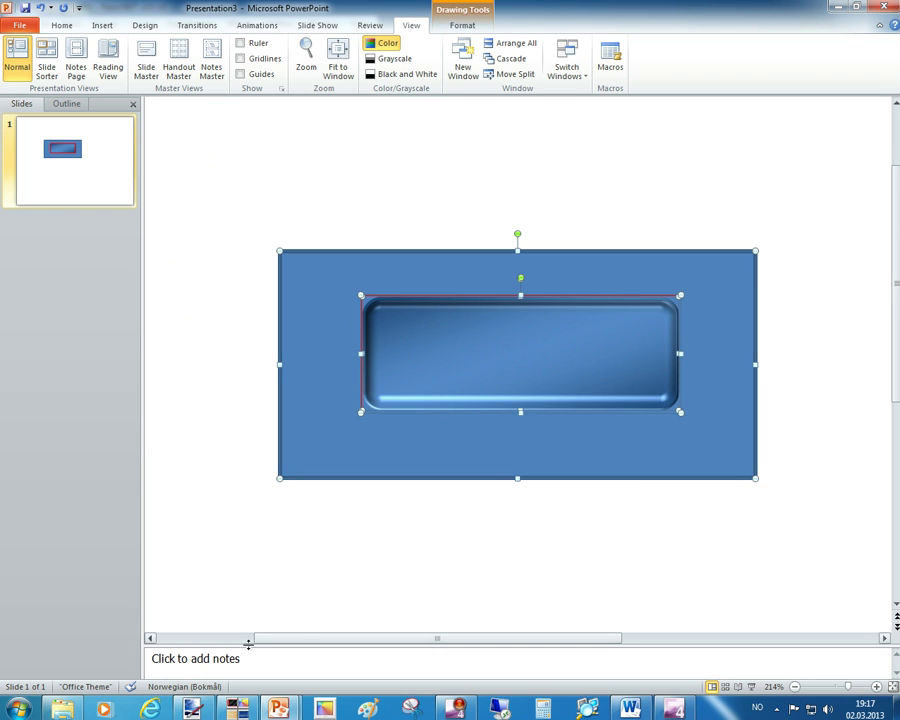
pyautogui.click(193, 709)
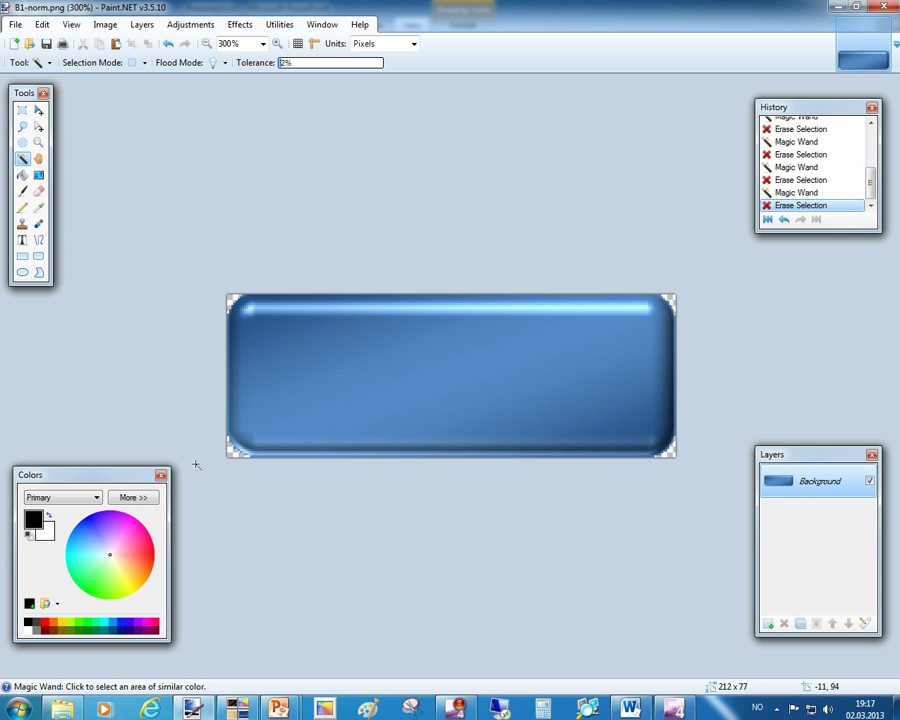
pyautogui.click(42, 24)
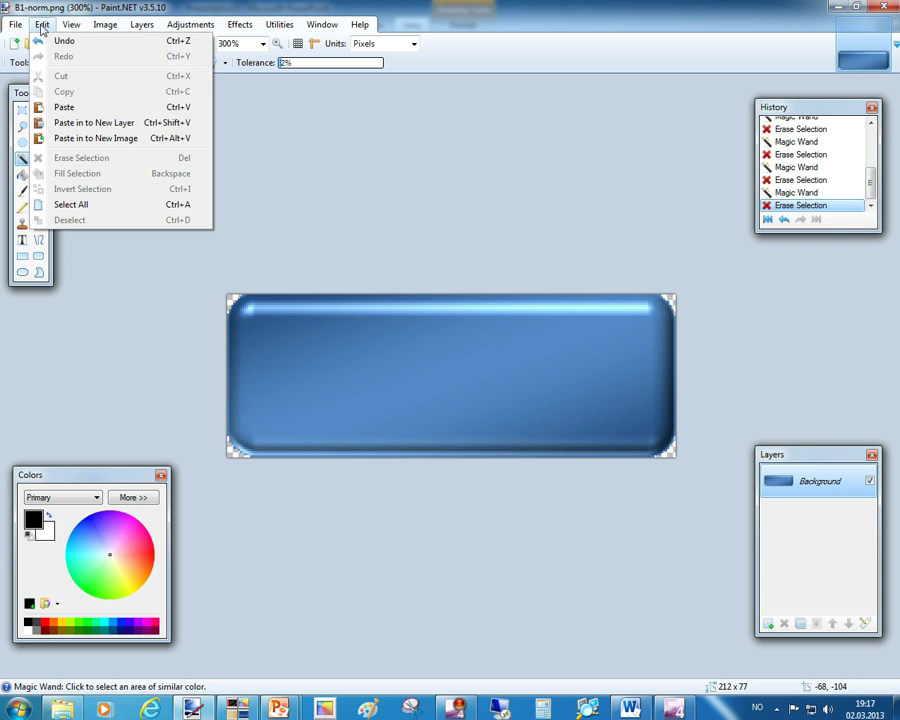
pyautogui.click(62, 107)
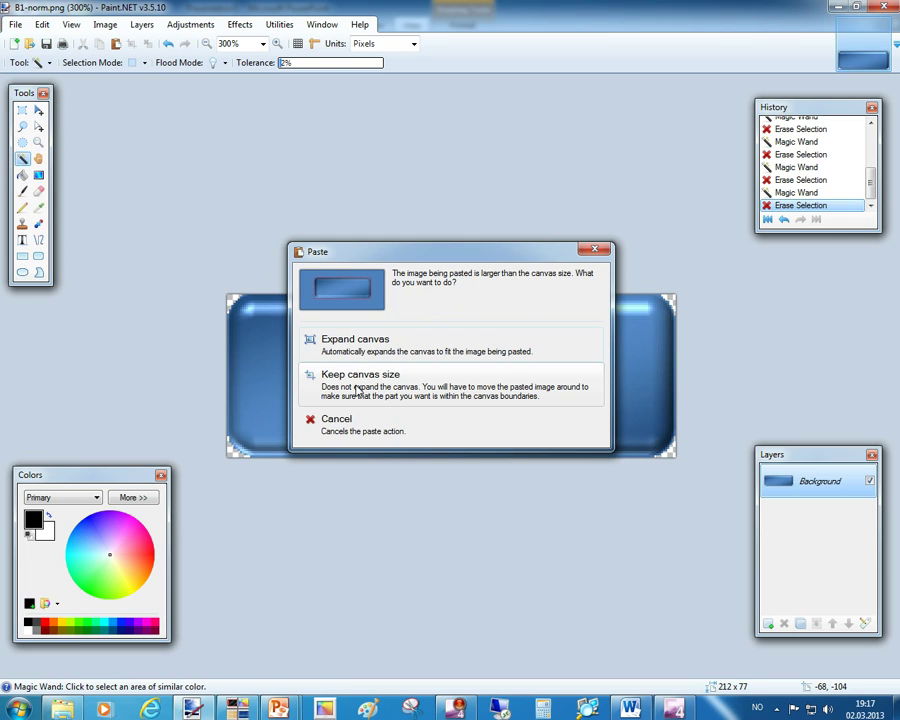
pyautogui.click(357, 390)
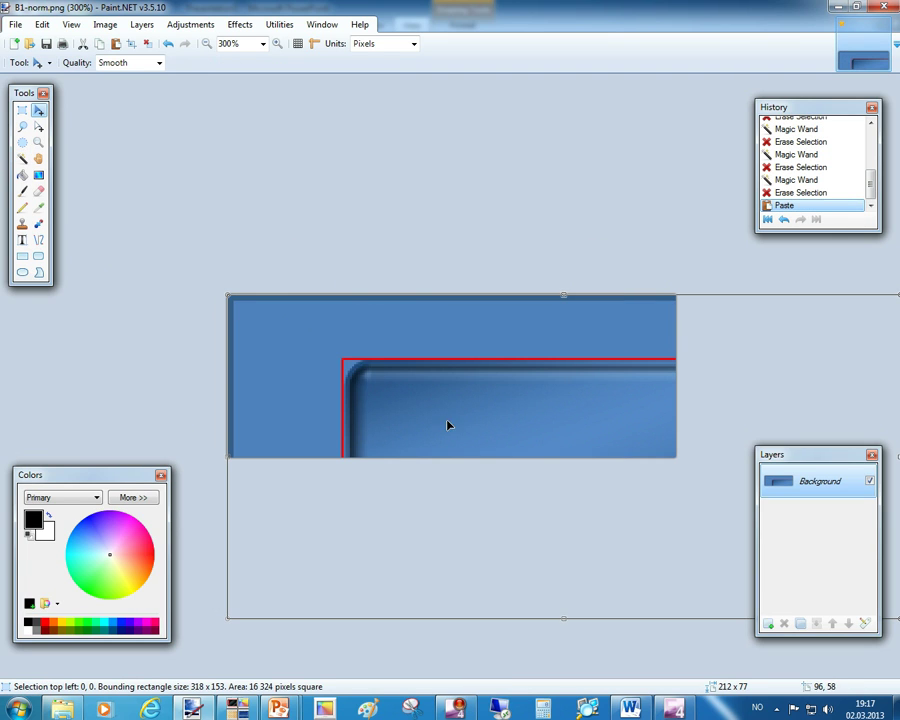
pyautogui.moveTo(472, 428); pyautogui.dragTo(354, 364)
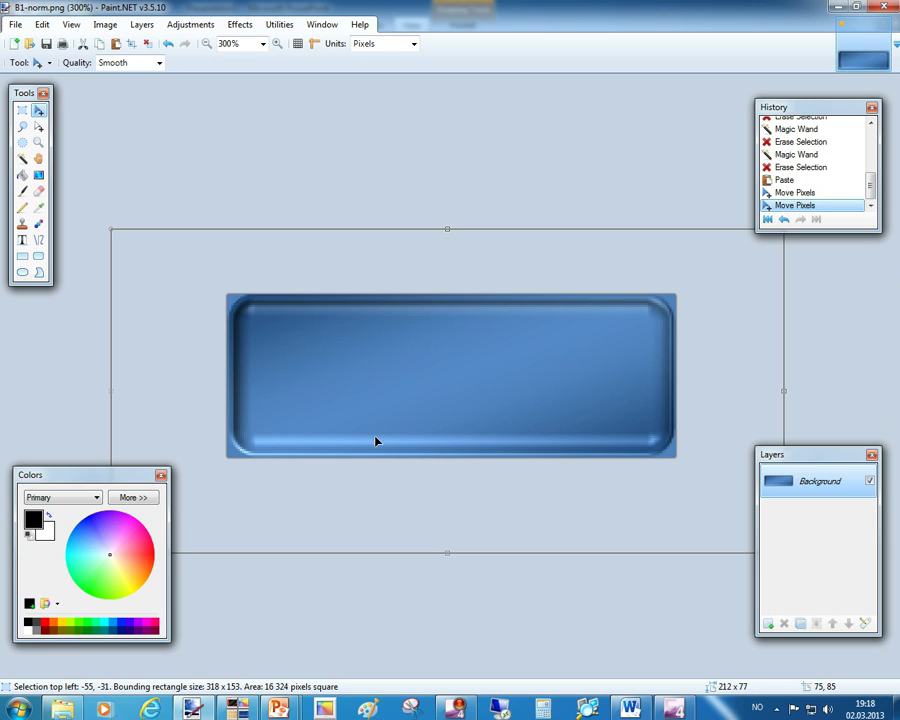
pyautogui.click(268, 172)
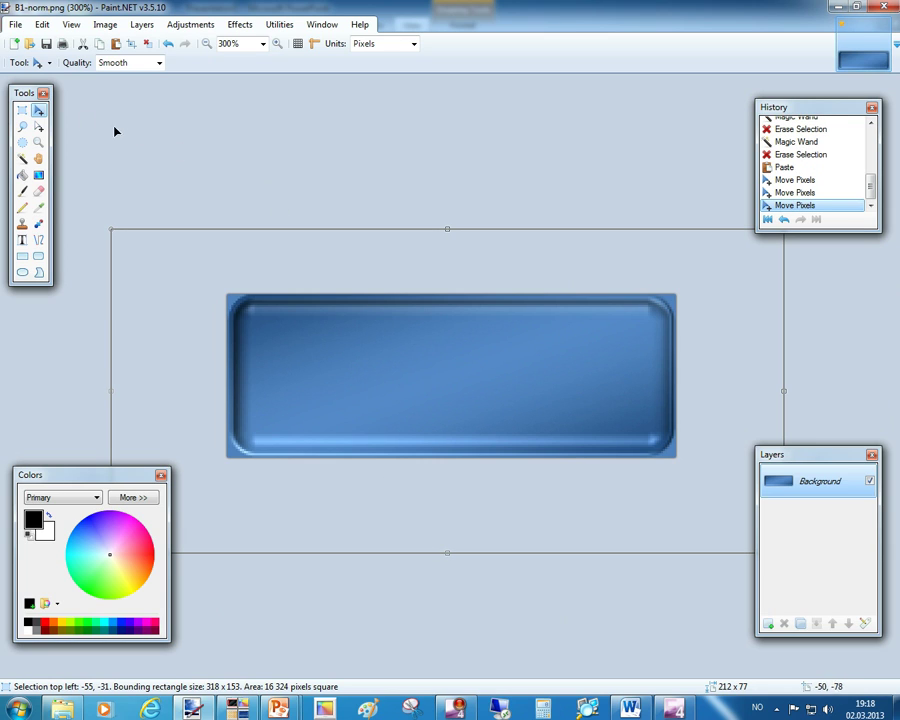
# Erase the flat blue background in all four corners of the Soft Round button using the Magic Wand at 2% tolerance.
pyautogui.click(22, 158)
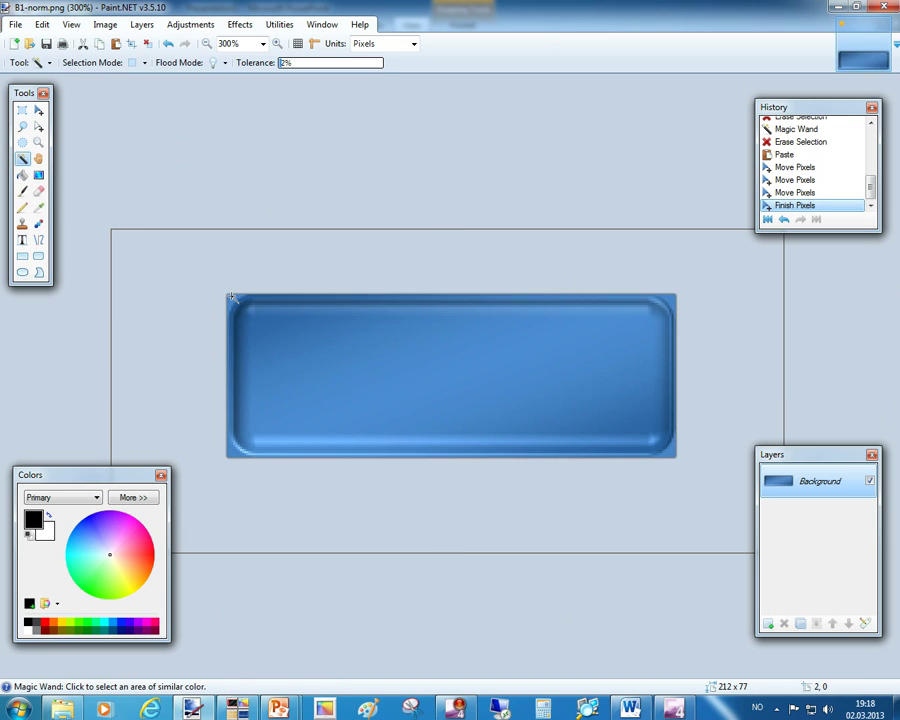
pyautogui.click(231, 297)
pyautogui.press('Delete')
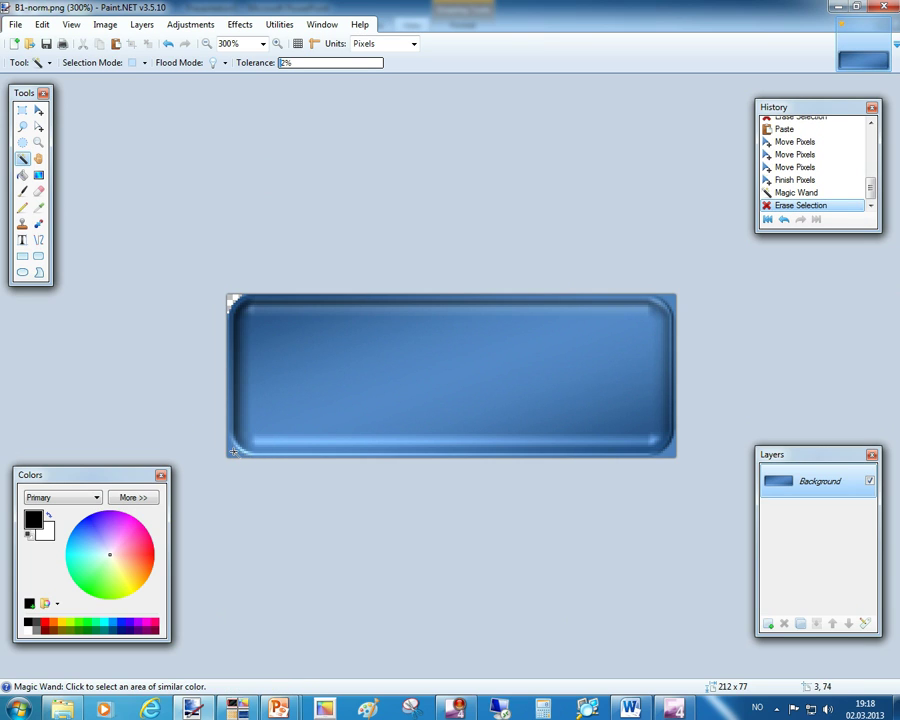
pyautogui.click(231, 455)
pyautogui.press('Delete')
pyautogui.click(674, 302)
pyautogui.press('Delete')
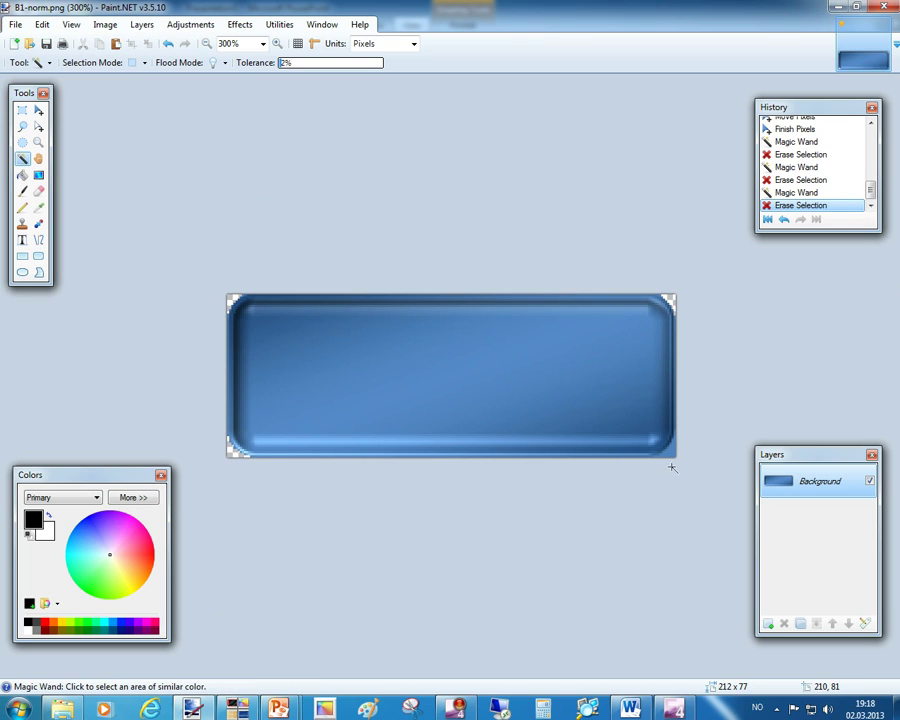
pyautogui.click(671, 453)
pyautogui.press('Delete')
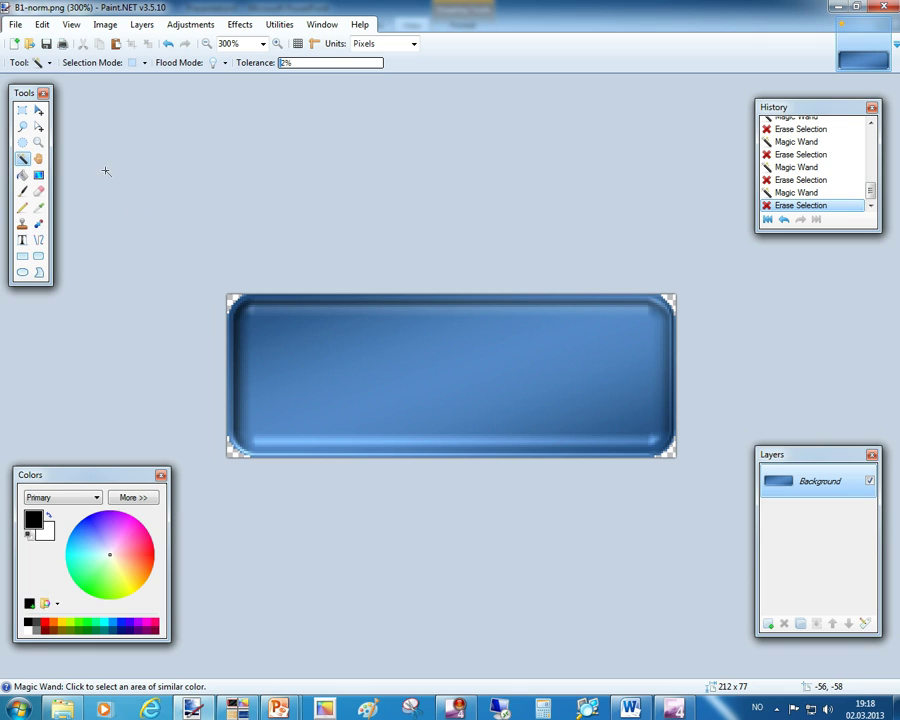
# Save the image as B1-pressed.png in the Buttons folder of the Work Demo3 skin, with the default PNG settings.
pyautogui.click(16, 25)
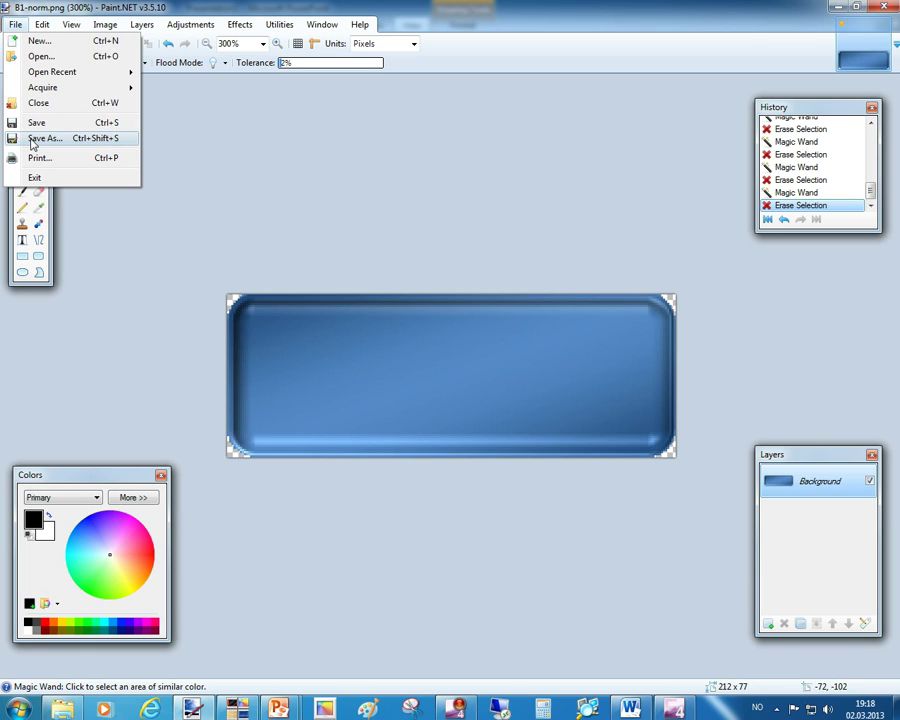
pyautogui.click(33, 142)
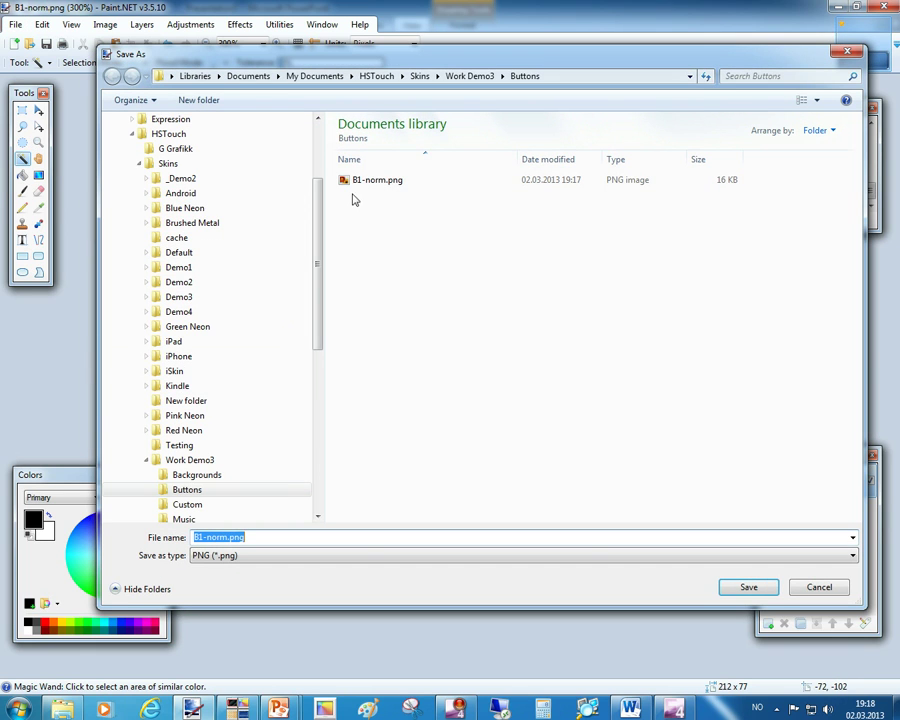
pyautogui.click(228, 537)
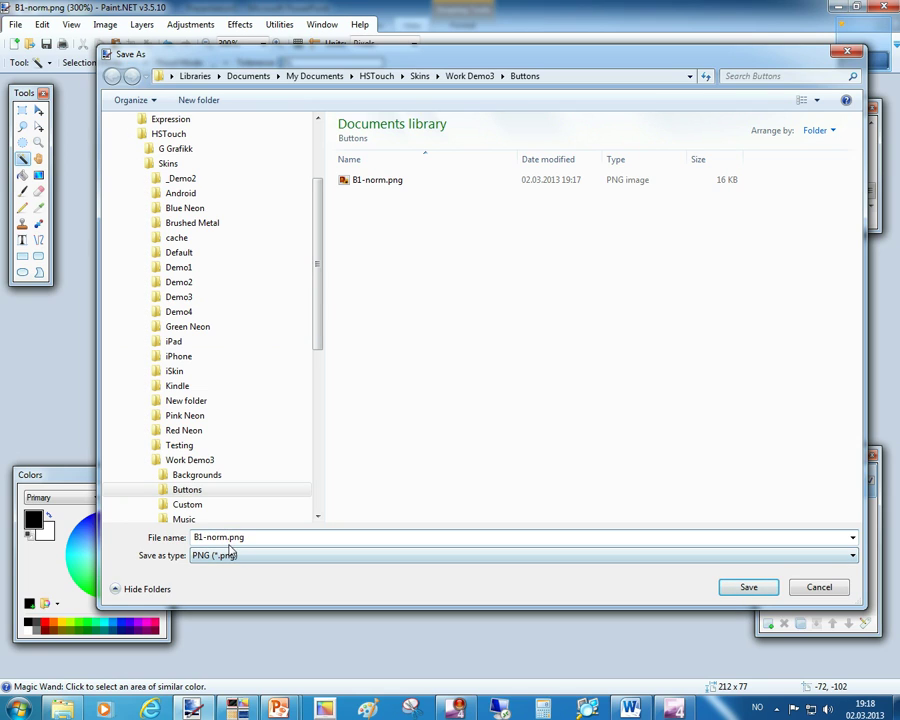
pyautogui.write('pressed')
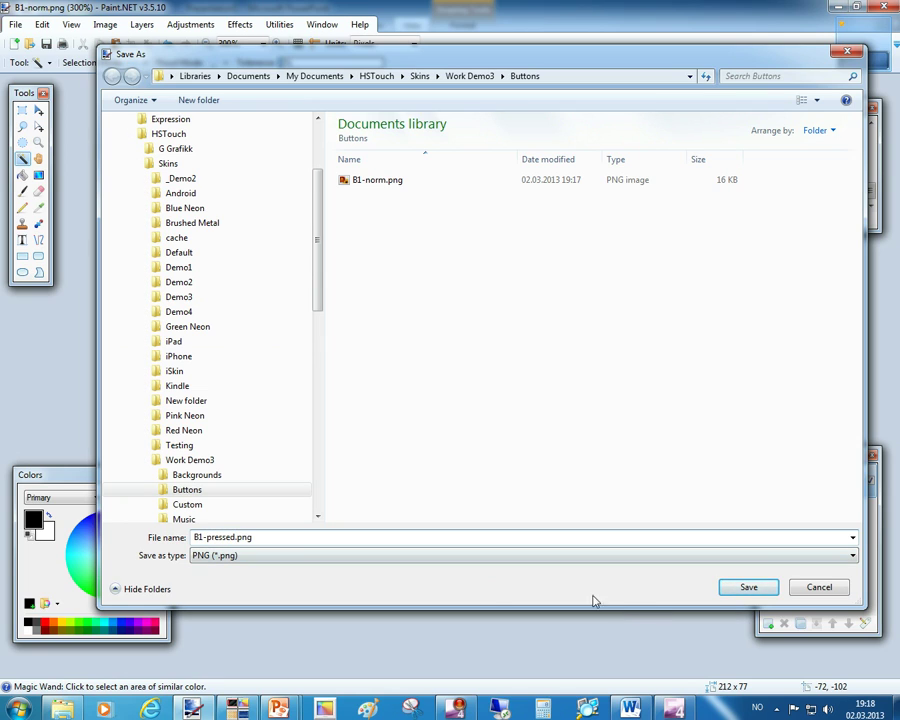
pyautogui.click(718, 589)
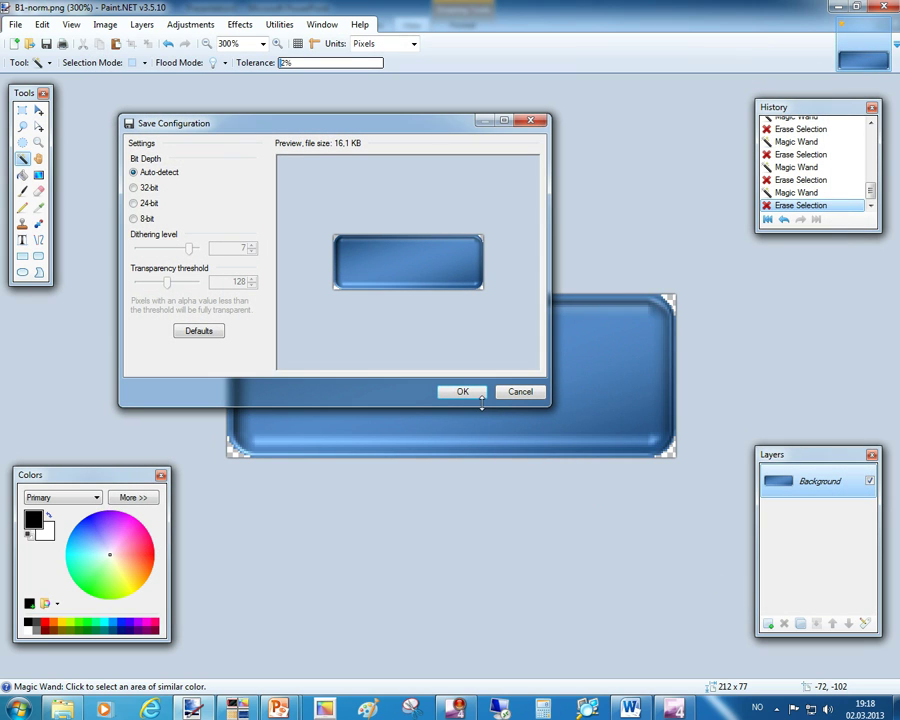
pyautogui.click(475, 396)
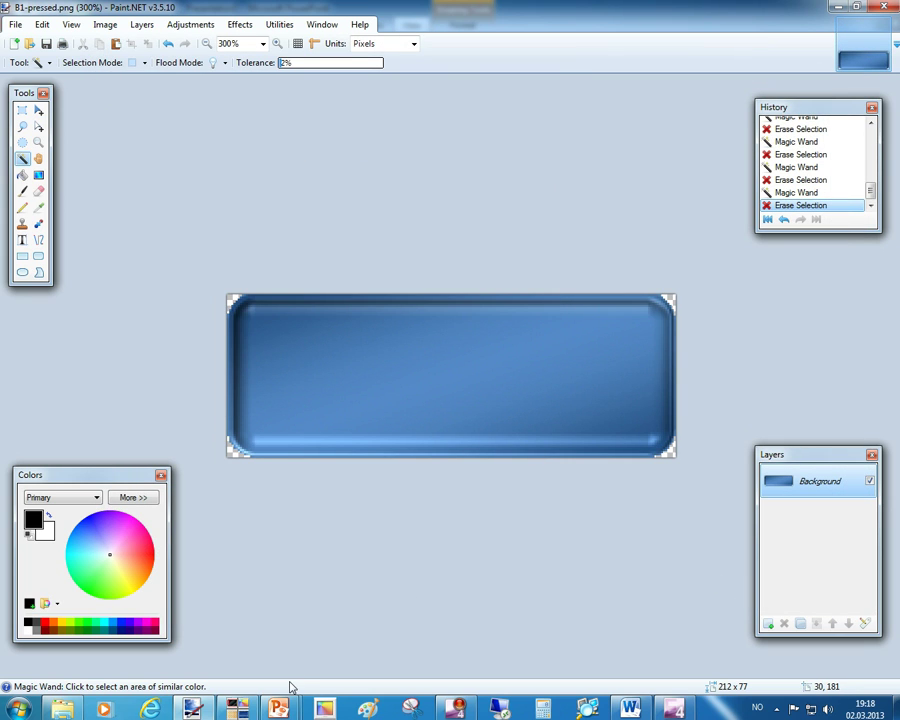
# Switch to HSTouch Designer and load the Work Demo3 skin in the element library.
pyautogui.click(237, 708)
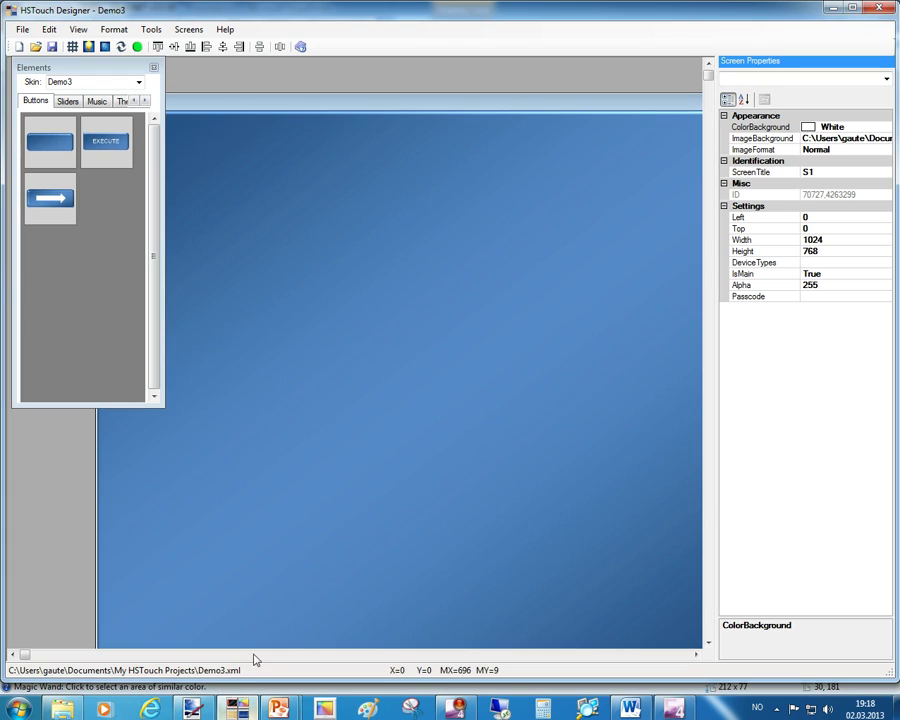
pyautogui.click(139, 82)
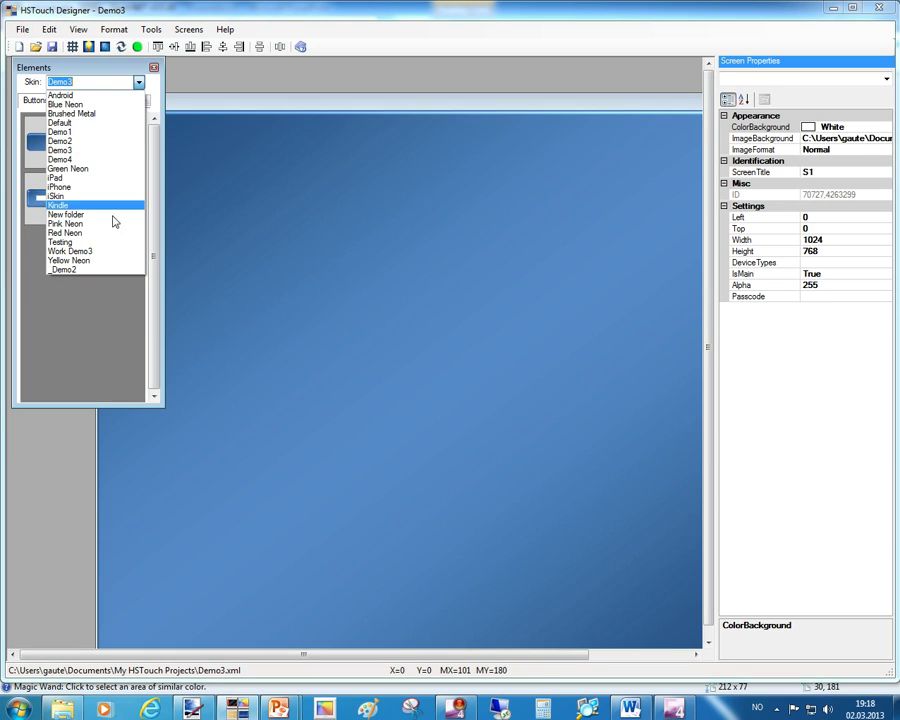
pyautogui.click(99, 256)
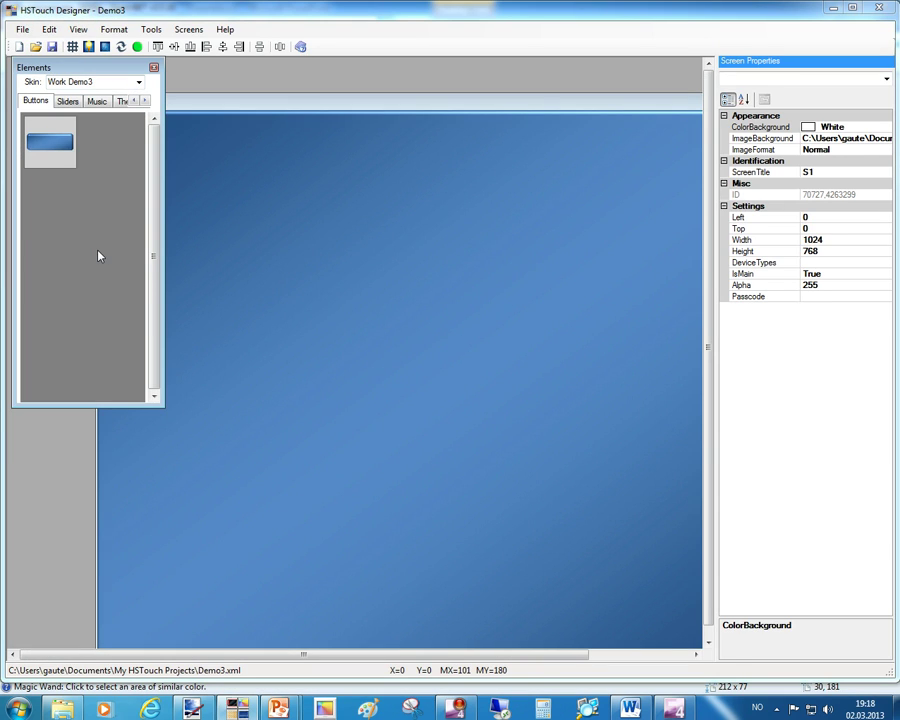
# Place the Work Demo3 blue button in the upper part of screen S1 and preview its pressed state.
pyautogui.click(67, 101)
pyautogui.click(36, 101)
pyautogui.moveTo(54, 138); pyautogui.dragTo(208, 178)
pyautogui.moveTo(281, 206); pyautogui.dragTo(101, 153)
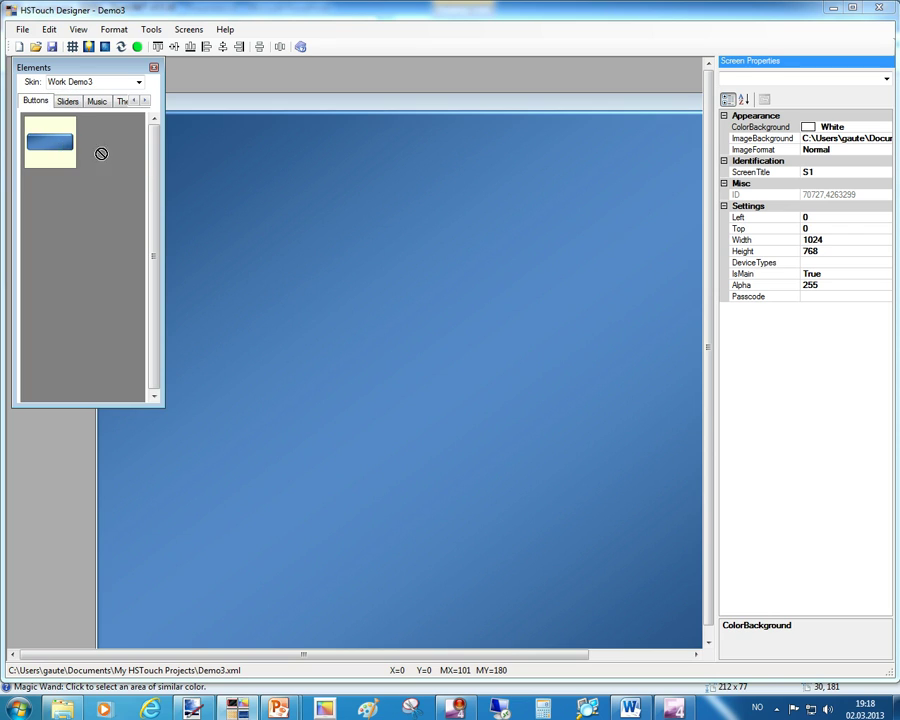
pyautogui.moveTo(292, 200); pyautogui.dragTo(292, 200)
pyautogui.click(354, 305)
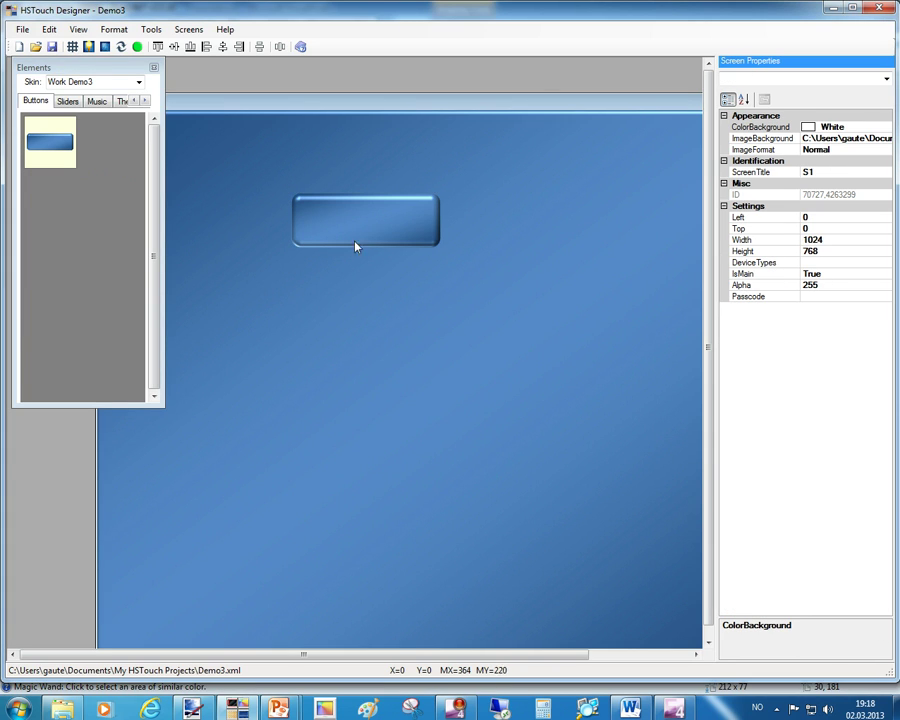
pyautogui.click(367, 237)
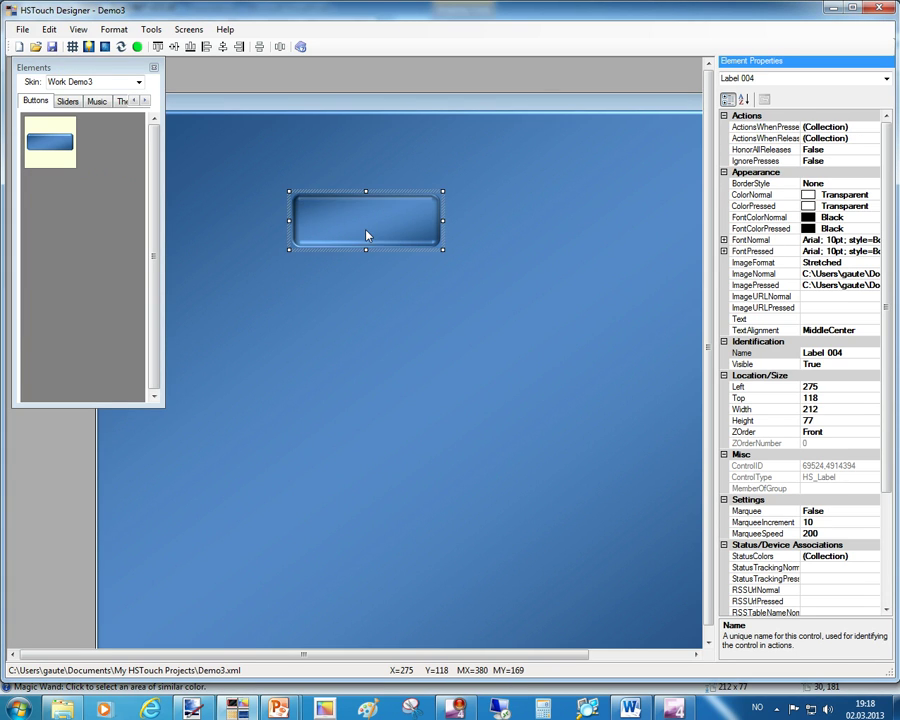
pyautogui.click(363, 307)
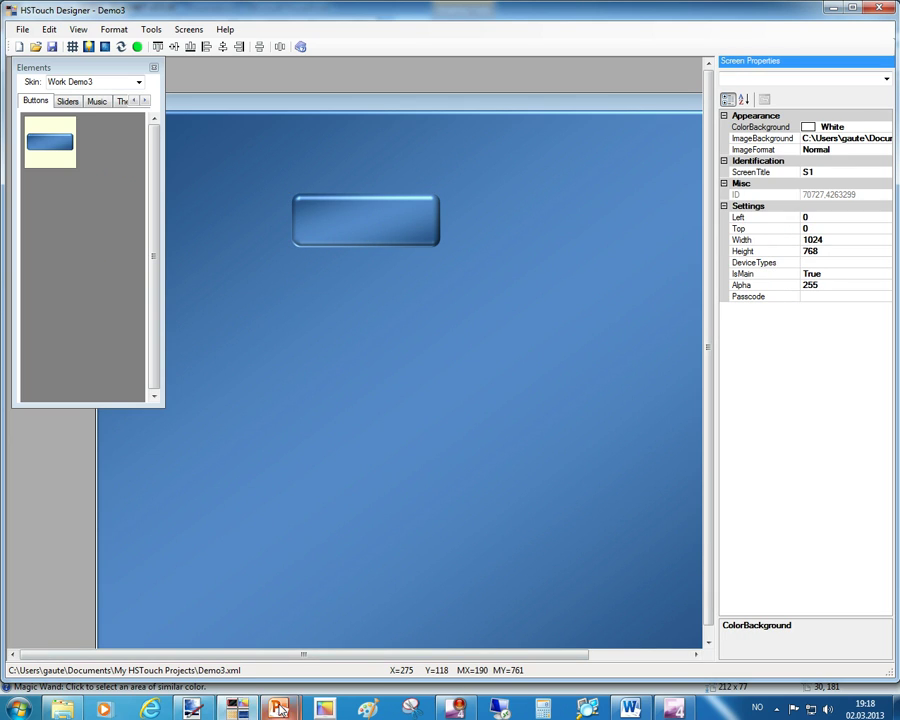
# Switch to Presentation3 in PowerPoint, draw a circle on the empty area below and beside the blue backdrop, and remove its outline.
pyautogui.moveTo(232, 708)
pyautogui.click(314, 660)
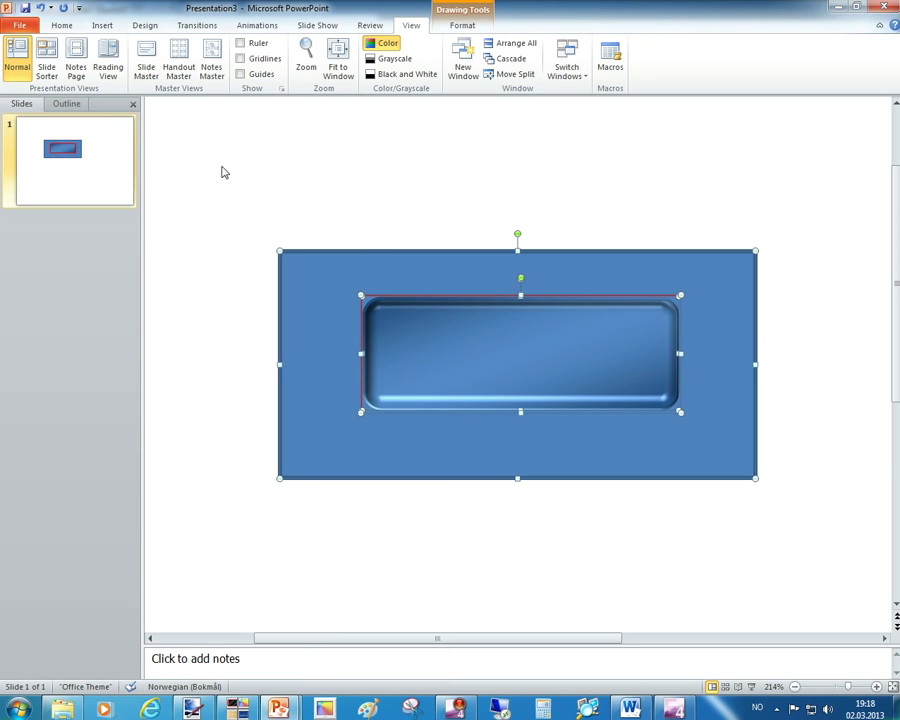
pyautogui.click(837, 688)
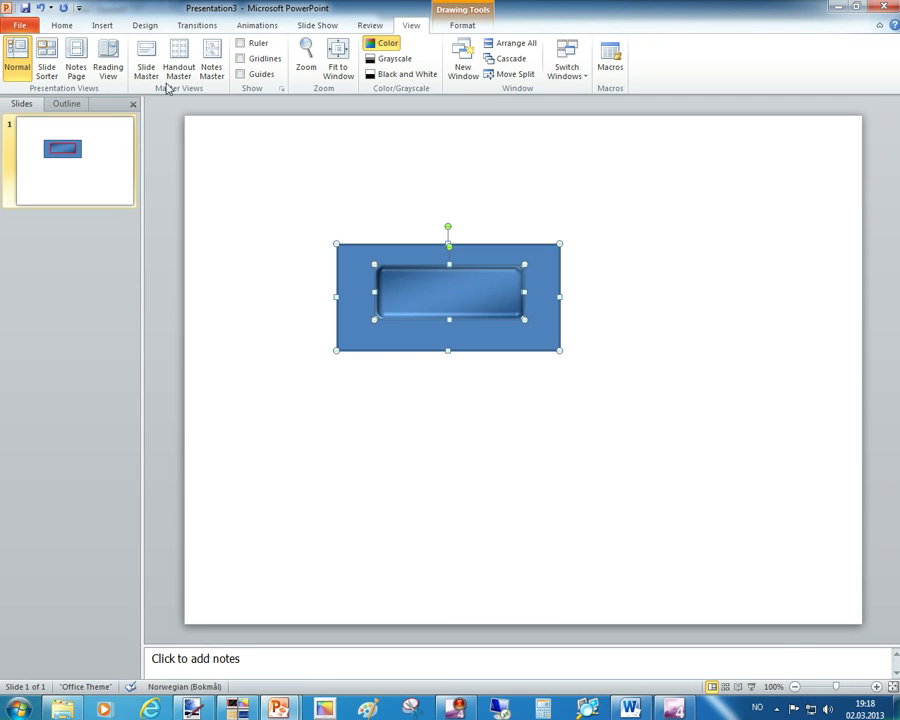
pyautogui.click(61, 25)
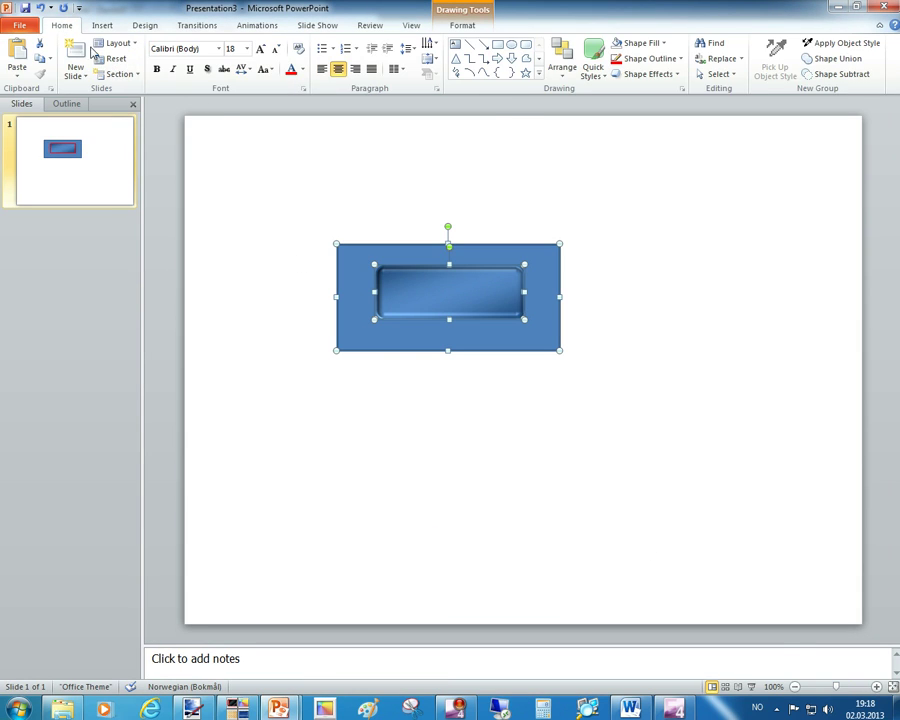
pyautogui.click(511, 46)
pyautogui.moveTo(629, 352); pyautogui.dragTo(732, 453)
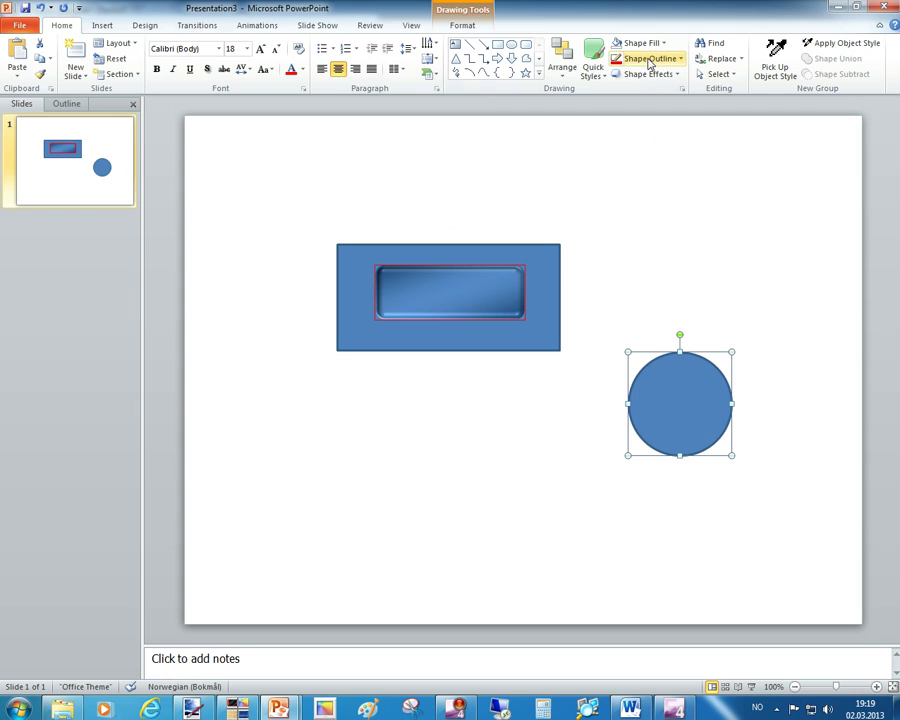
pyautogui.click(652, 59)
pyautogui.click(652, 175)
# Fill the circle with a three-stop linear gradient at 45°: black at both ends and the darkest tan theme shade in the middle.
pyautogui.rightClick(671, 400)
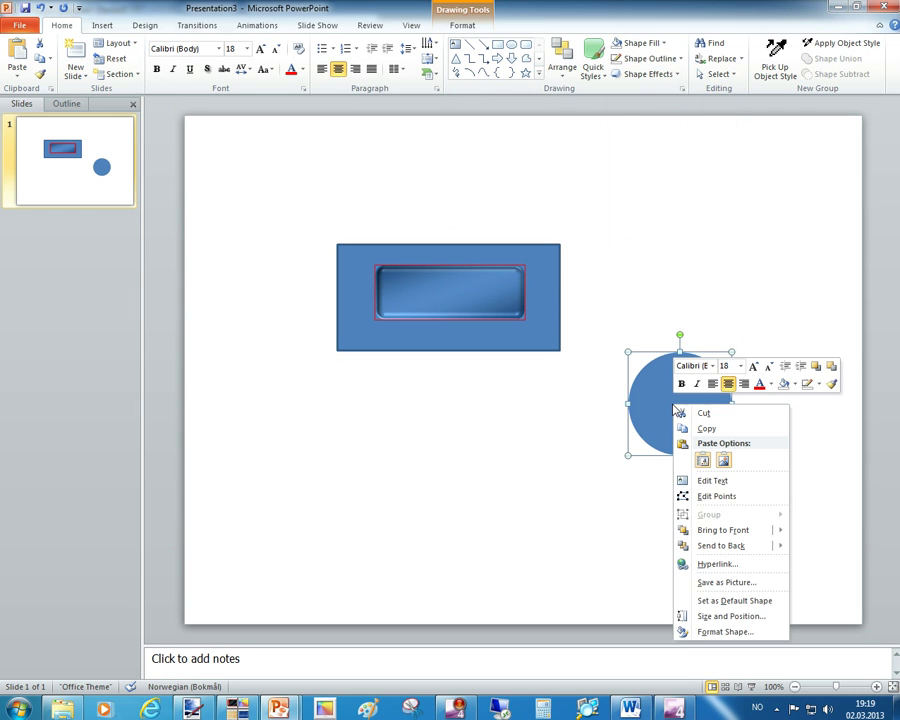
pyautogui.click(724, 632)
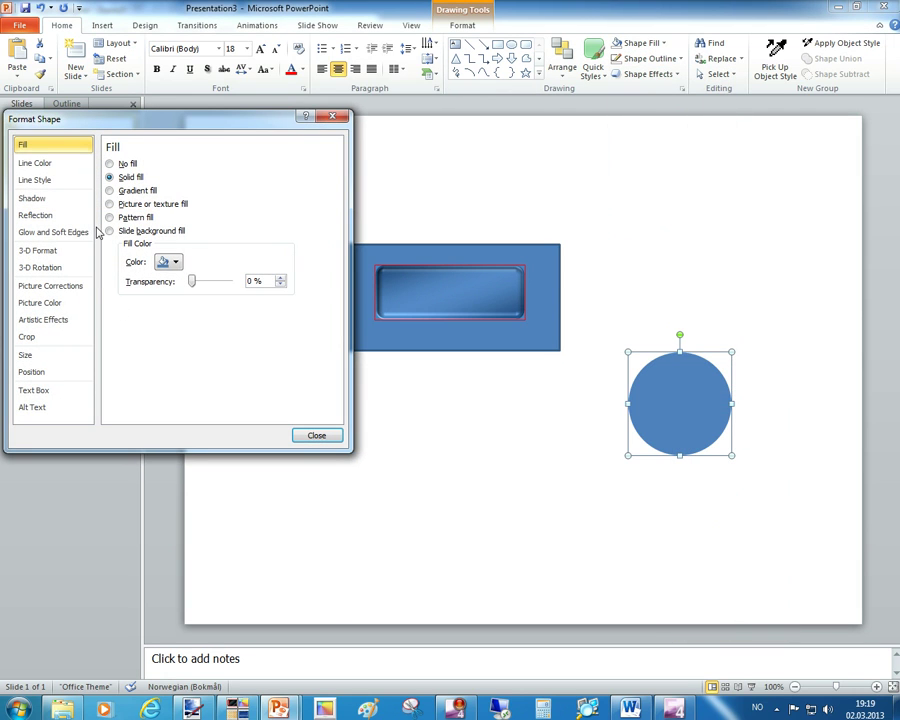
pyautogui.click(110, 190)
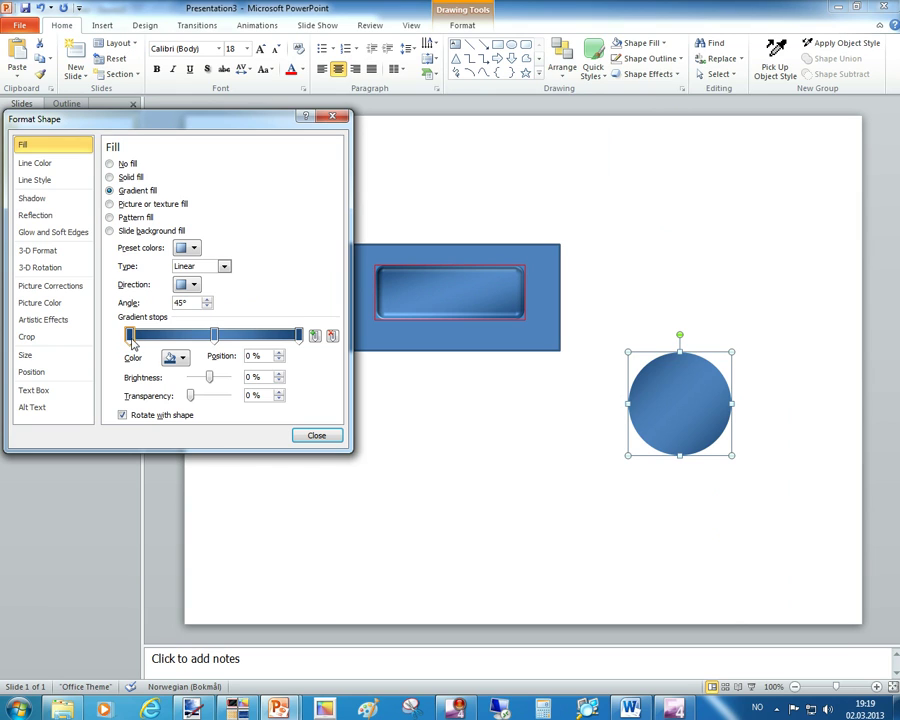
pyautogui.click(176, 357)
pyautogui.click(211, 385)
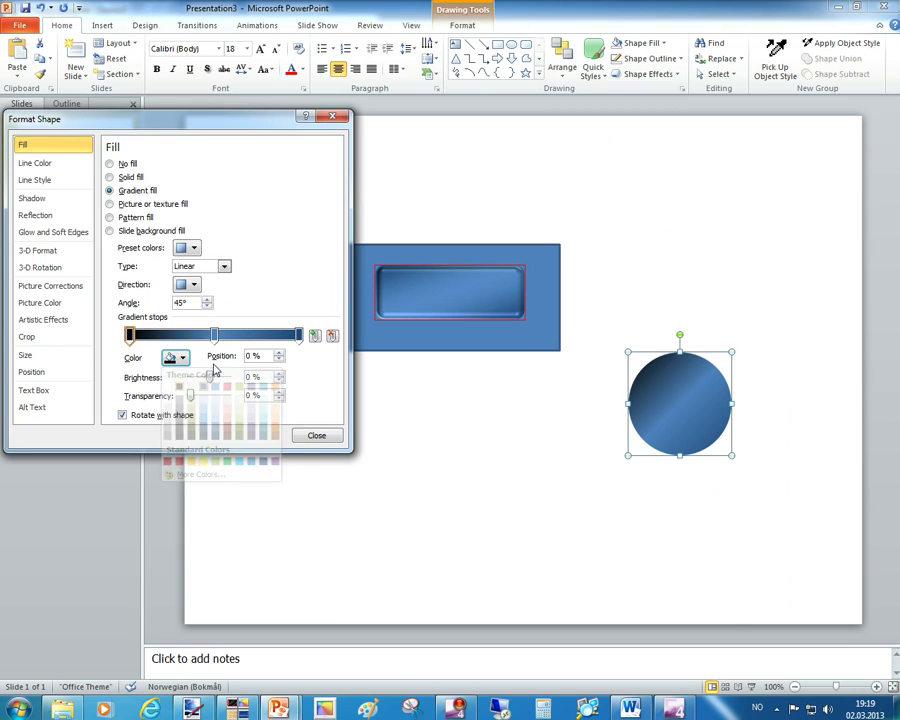
pyautogui.click(214, 335)
pyautogui.click(176, 357)
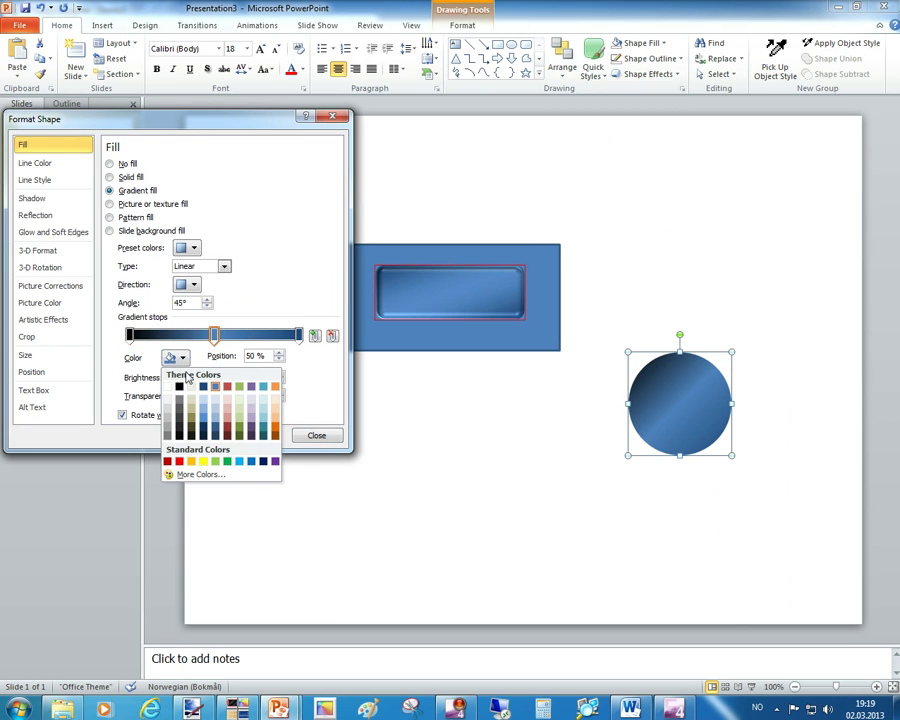
pyautogui.click(191, 434)
pyautogui.click(298, 336)
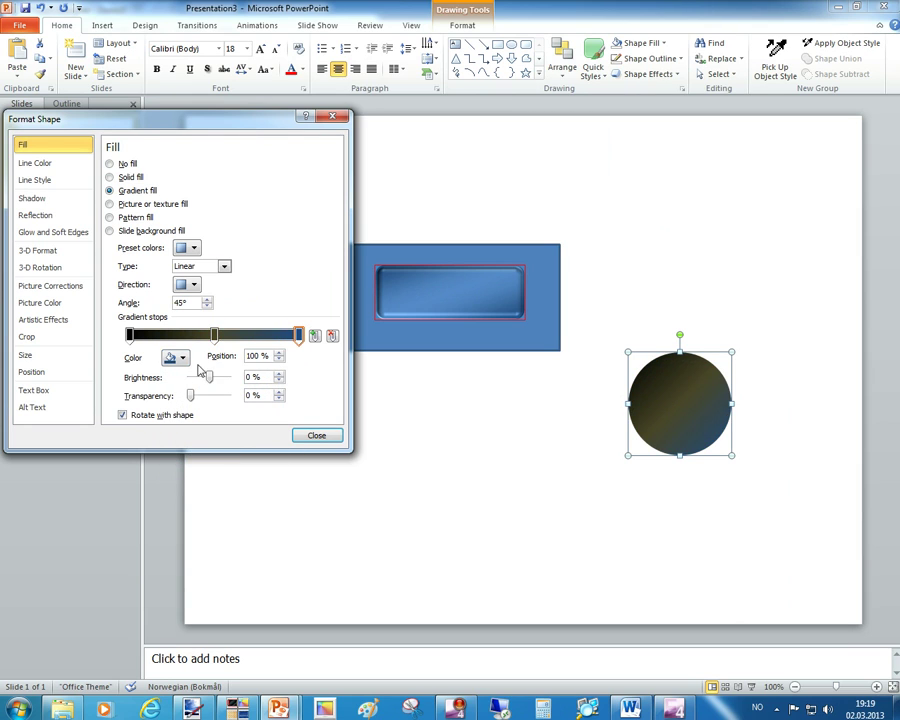
pyautogui.click(176, 357)
pyautogui.click(183, 390)
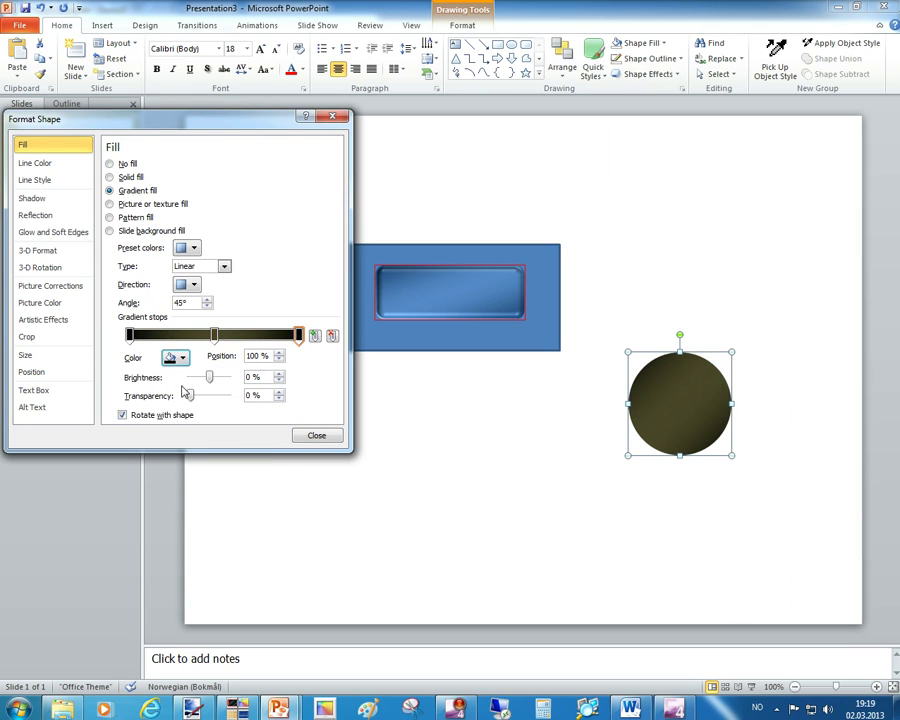
# Give the circle a Circle-style top bevel 8 pt wide and 8 pt high, and set its surface material to Metal.
pyautogui.click(36, 251)
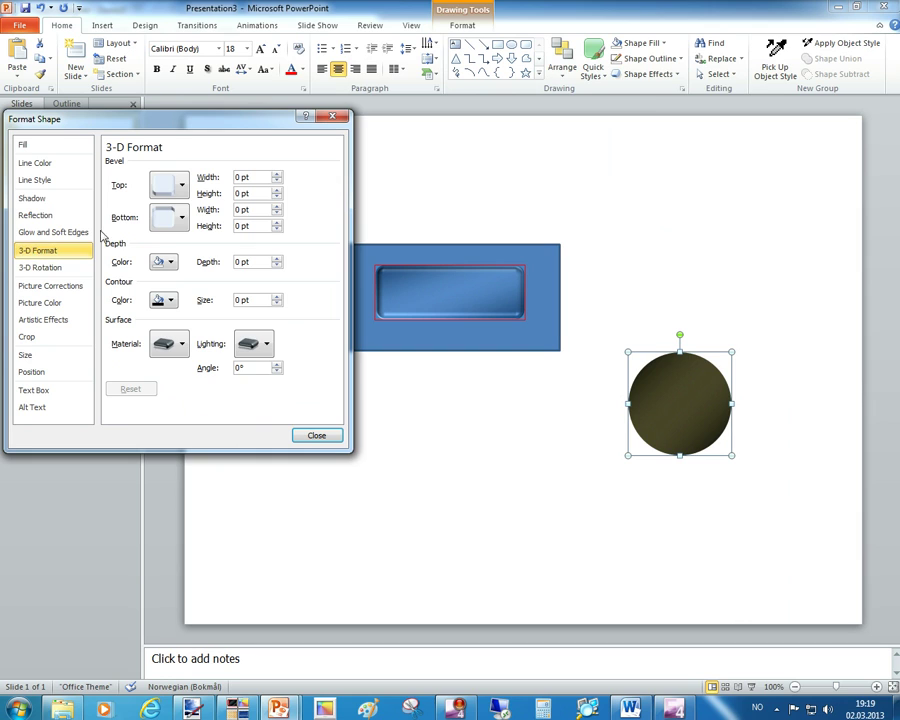
pyautogui.click(170, 185)
pyautogui.click(170, 288)
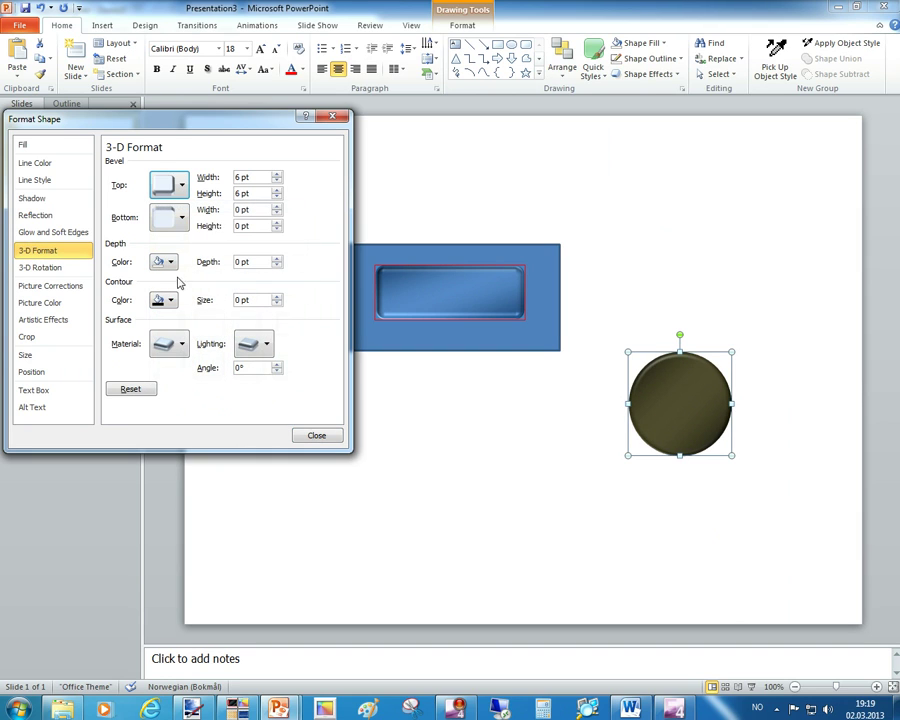
pyautogui.click(277, 176)
pyautogui.click(277, 176)
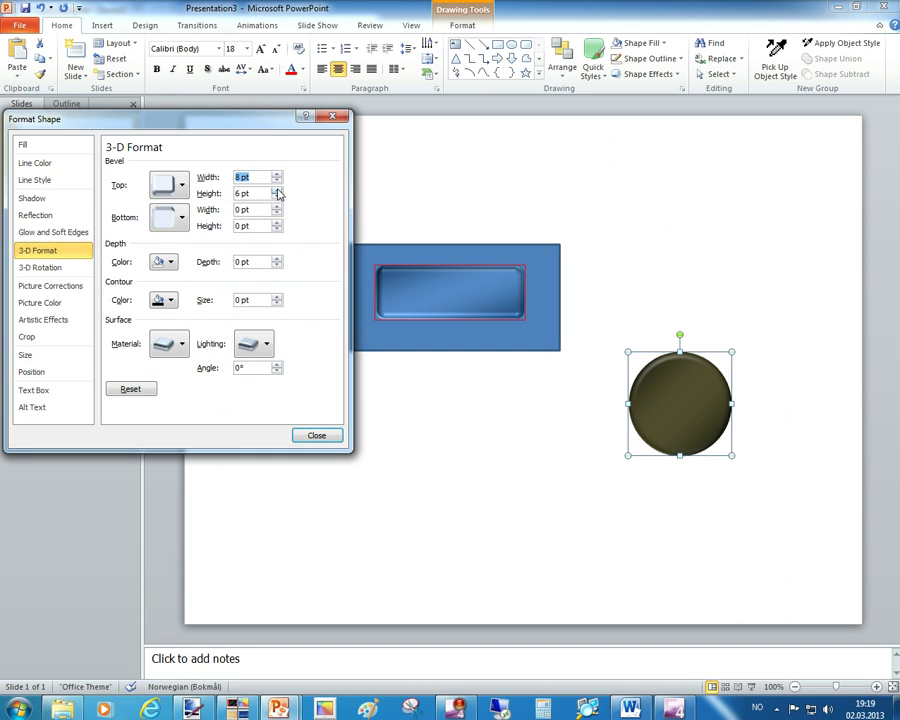
pyautogui.click(278, 191)
pyautogui.click(278, 191)
pyautogui.click(278, 191)
pyautogui.click(170, 344)
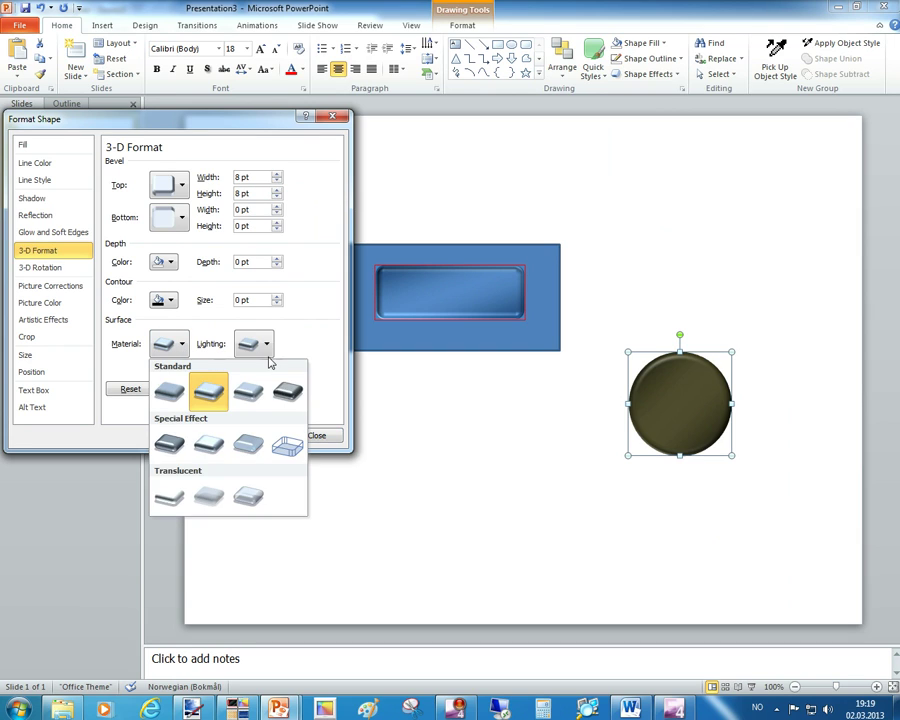
pyautogui.click(289, 386)
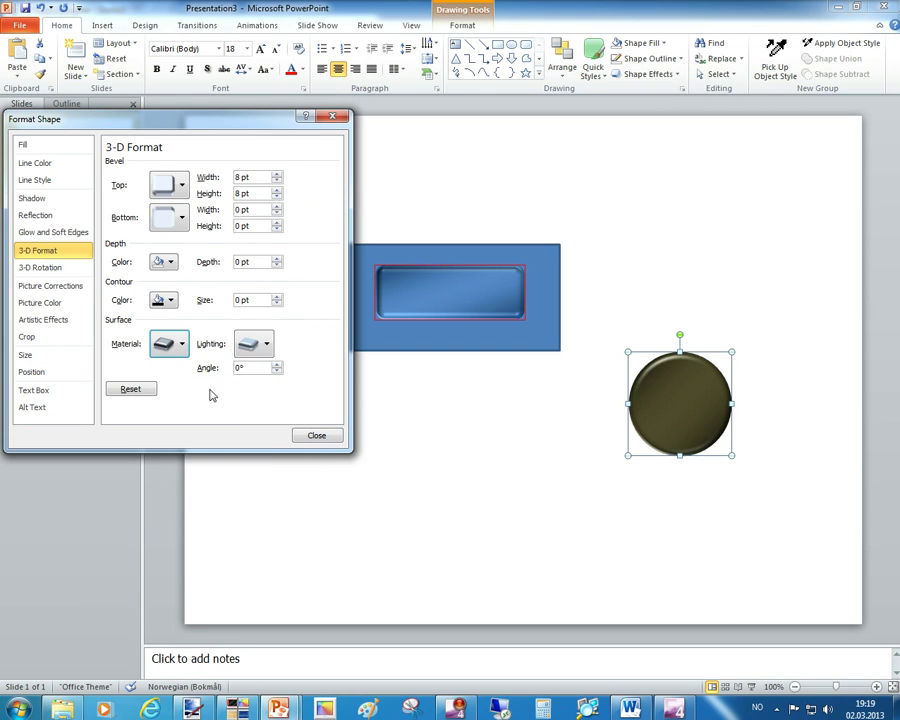
pyautogui.click(316, 437)
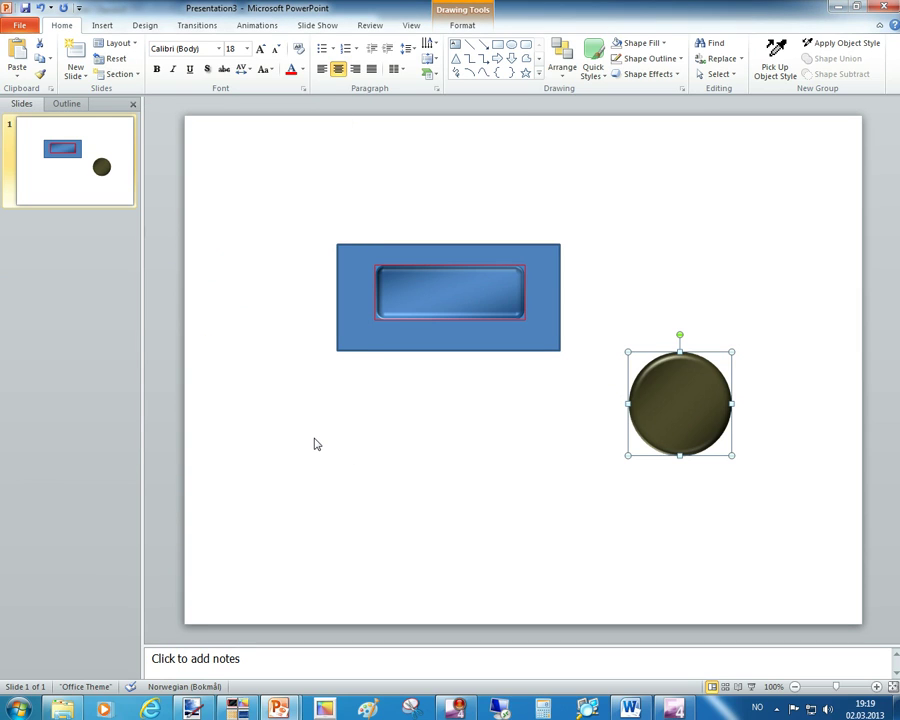
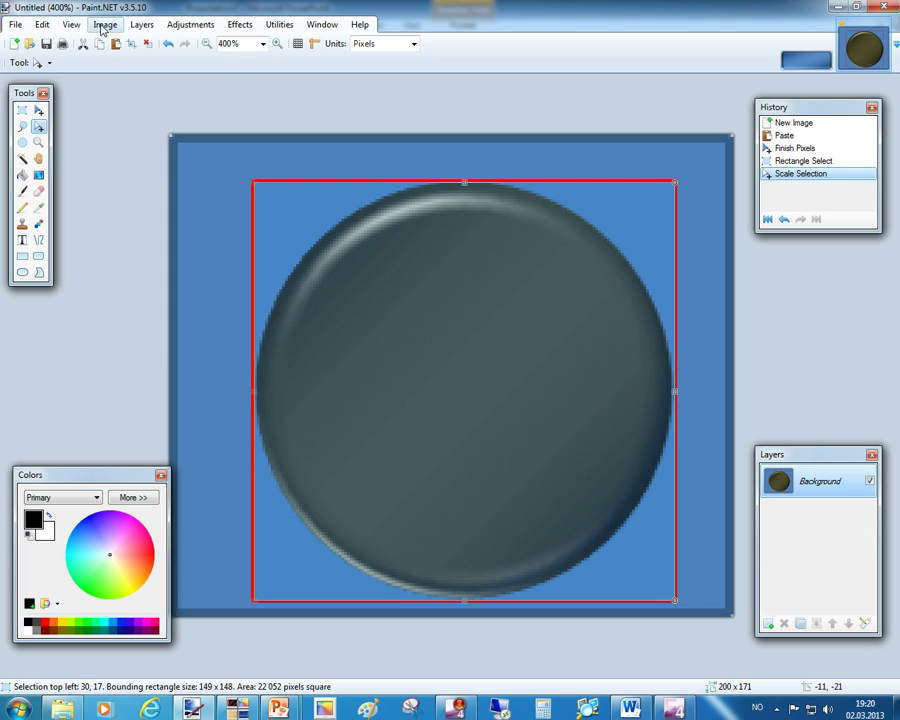
# Crop the image to the selection around the round button and erase the blue background in all four corners with the Magic Wand.
pyautogui.click(105, 24)
pyautogui.click(100, 40)
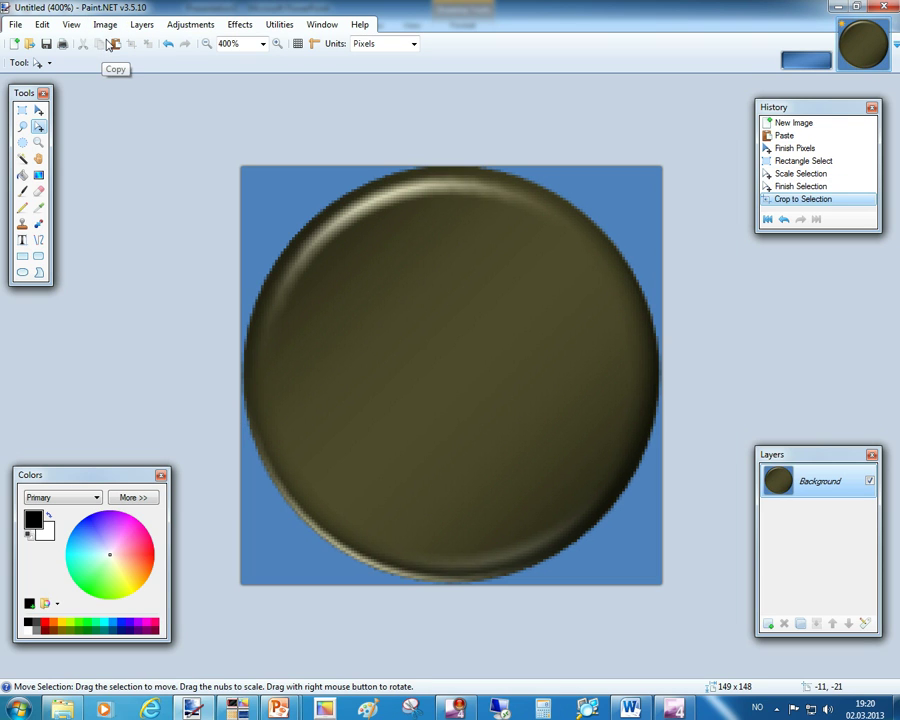
pyautogui.click(22, 158)
pyautogui.click(283, 190)
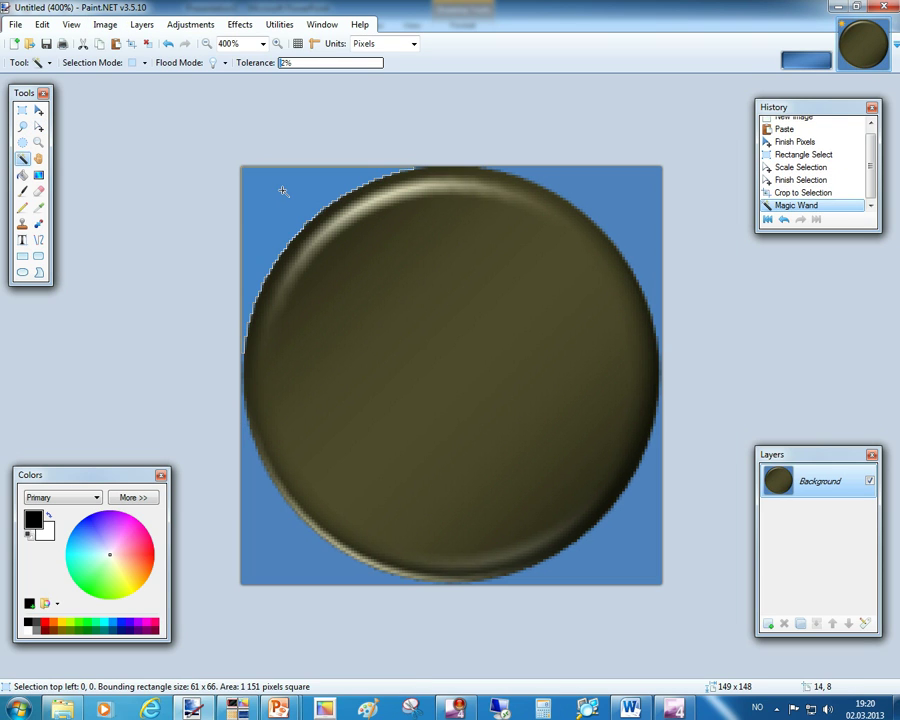
pyautogui.press('Delete')
pyautogui.click(604, 187)
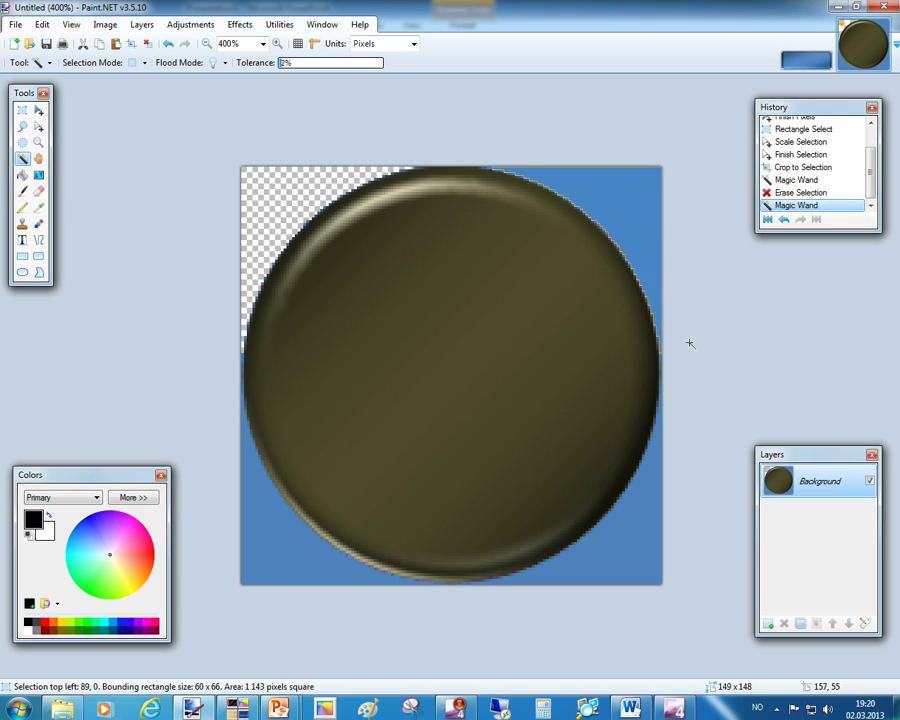
pyautogui.press('Delete')
pyautogui.click(592, 568)
pyautogui.press('Delete')
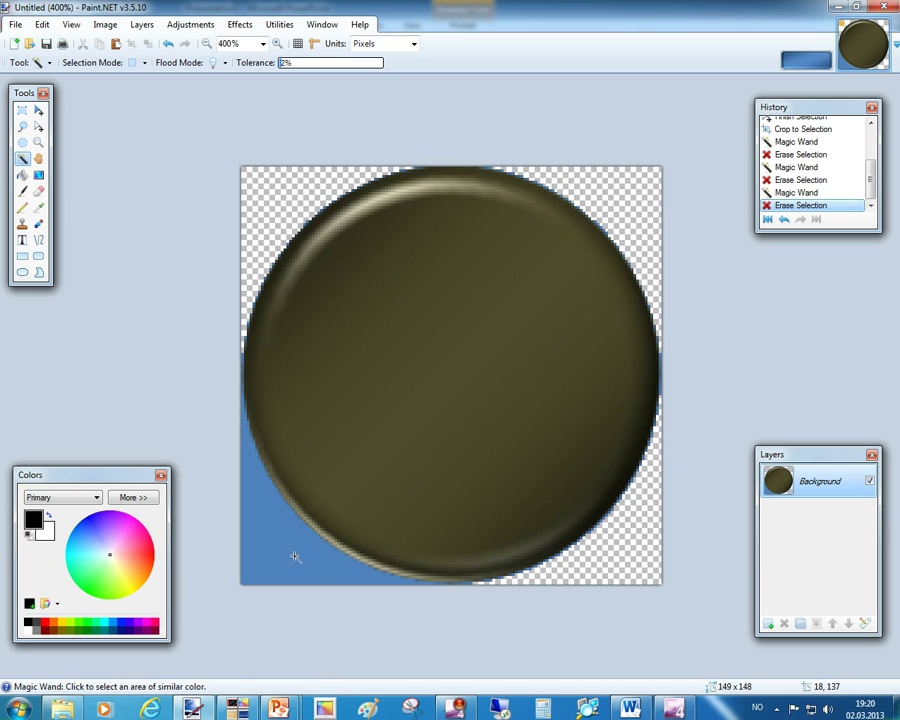
pyautogui.click(295, 557)
pyautogui.press('Delete')
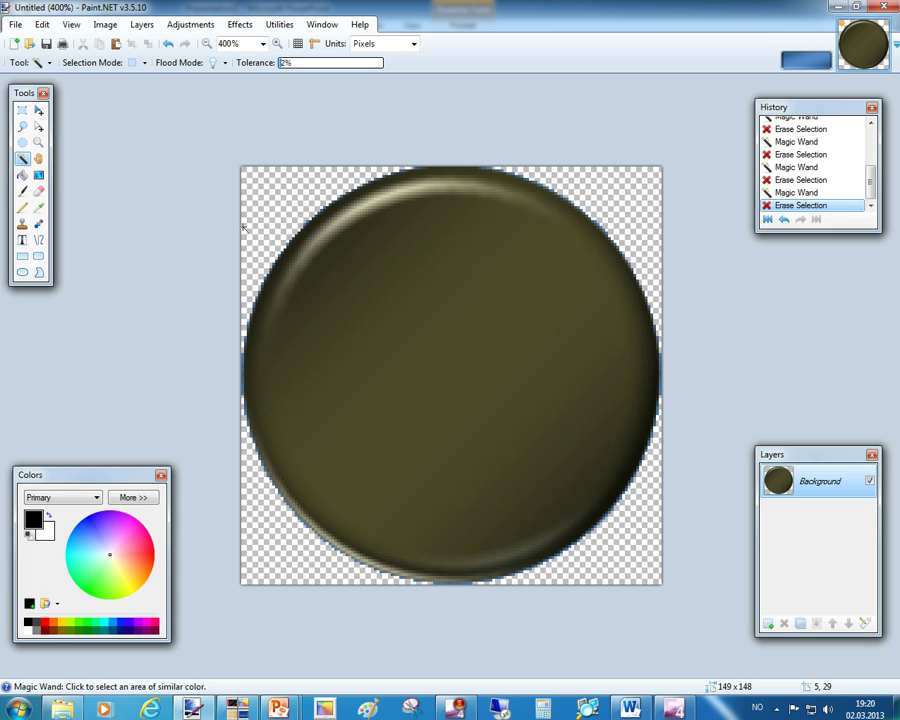
# Save the image as B2-norm.png in the Work Demo3 Buttons folder with the default PNG settings.
pyautogui.click(15, 24)
pyautogui.click(45, 138)
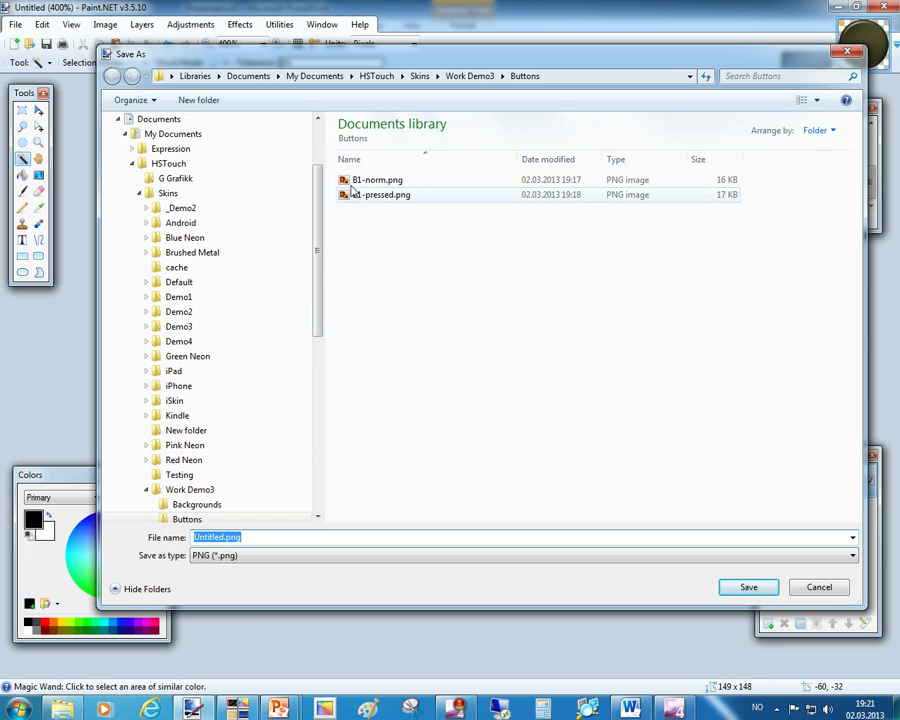
pyautogui.click(358, 180)
pyautogui.click(200, 537)
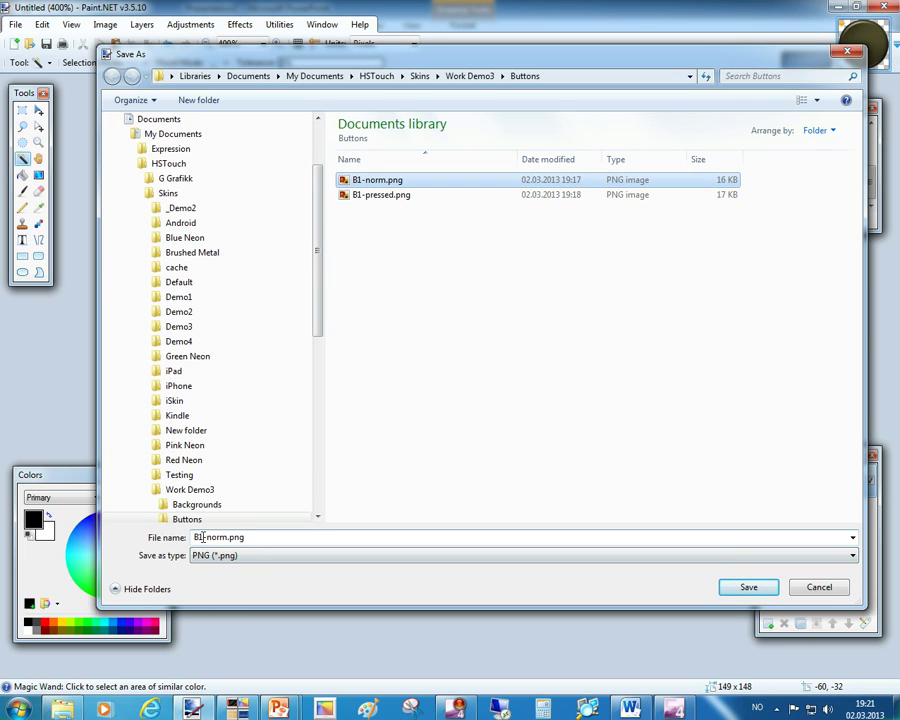
pyautogui.doubleClick(200, 537)
pyautogui.click(203, 537)
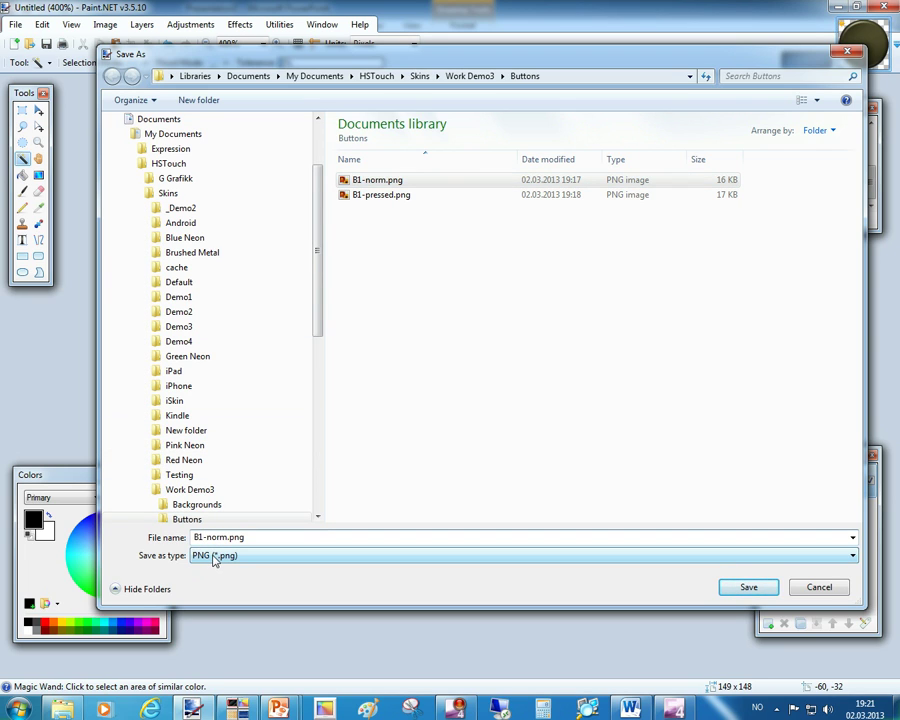
pyautogui.press('BackSpace')
pyautogui.write('2')
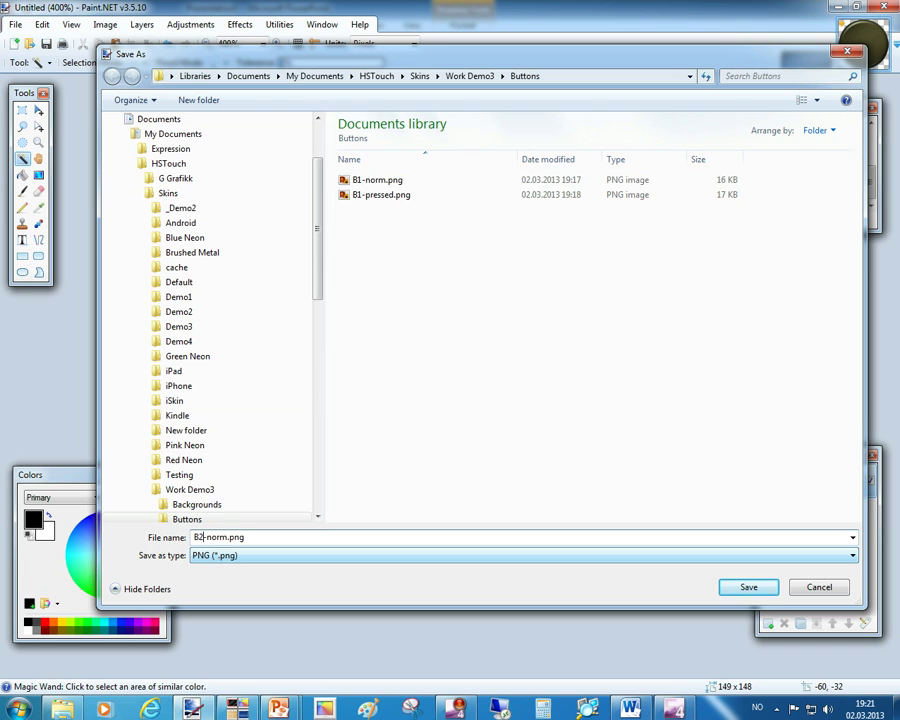
pyautogui.click(753, 589)
pyautogui.click(463, 395)
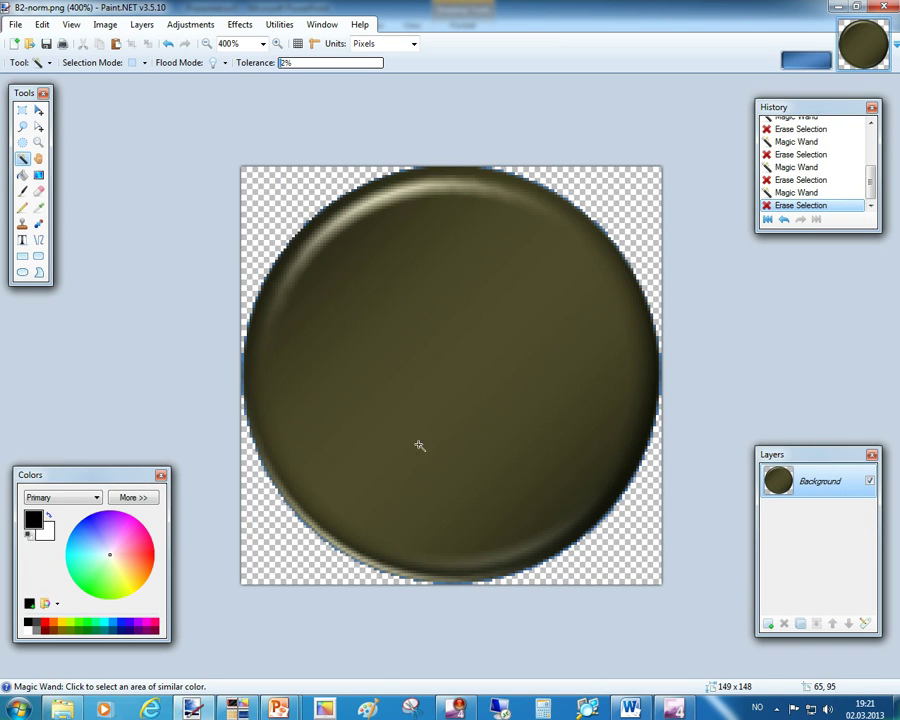
# Switch to Presentation3 in PowerPoint and change the circle's top bevel to the Soft Round style.
pyautogui.moveTo(281, 707)
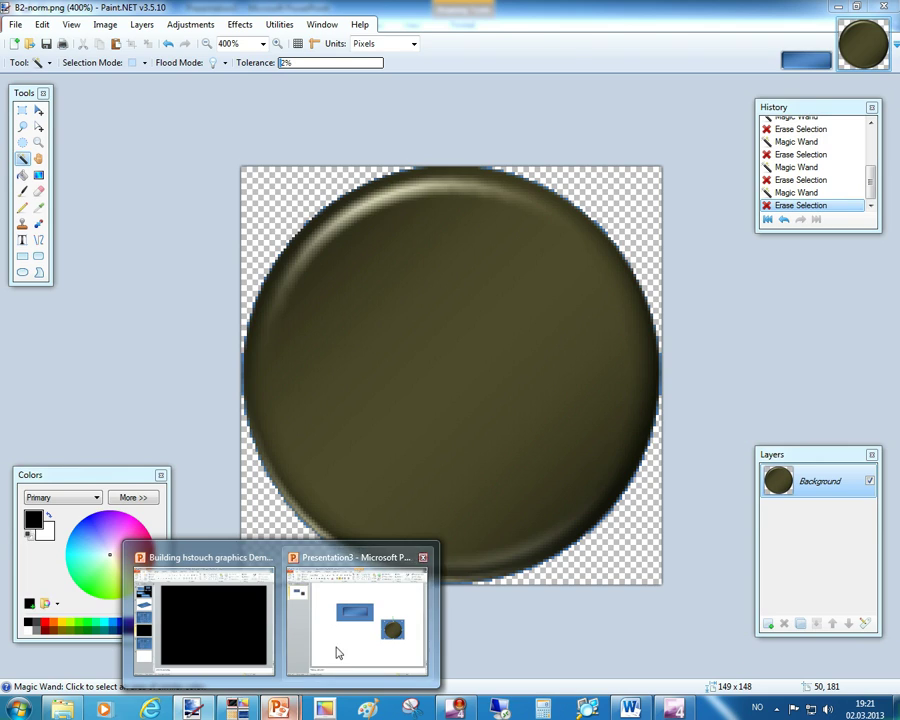
pyautogui.click(337, 651)
pyautogui.click(683, 476)
pyautogui.click(697, 427)
pyautogui.rightClick(697, 427)
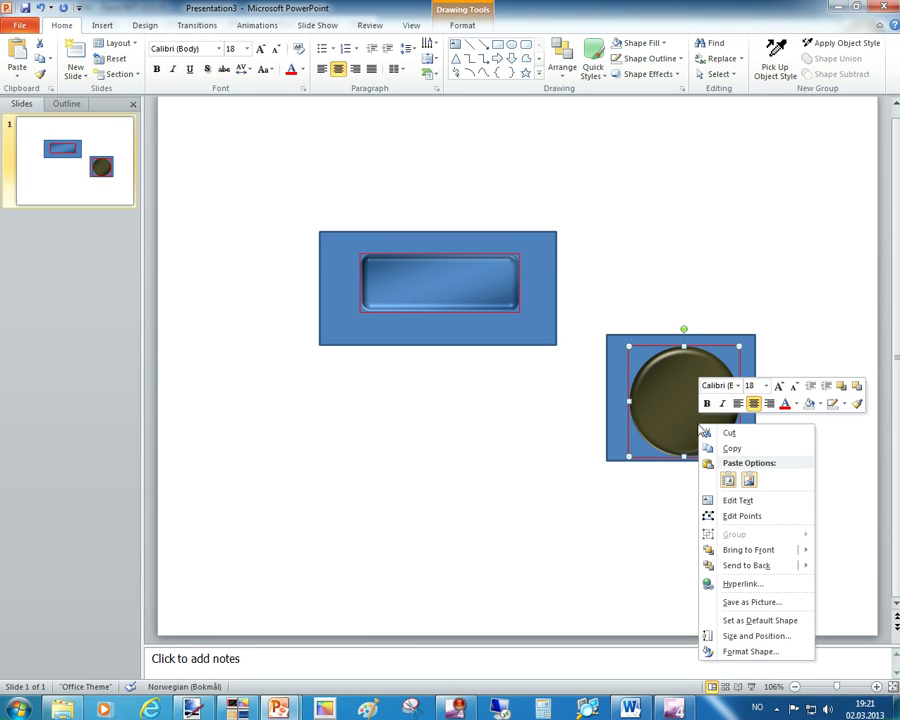
pyautogui.click(741, 652)
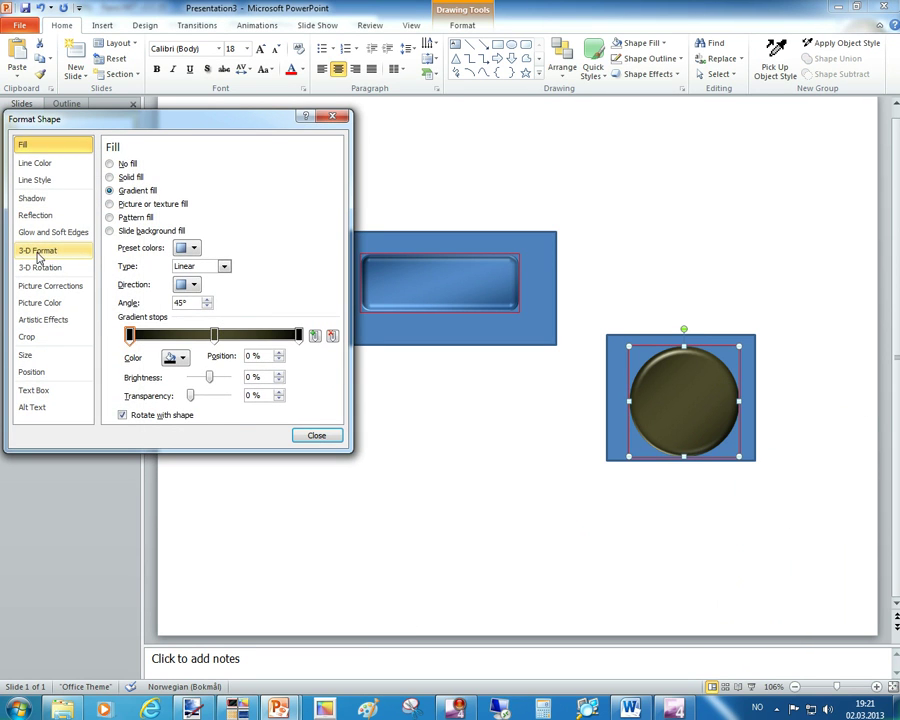
pyautogui.click(38, 250)
pyautogui.click(175, 184)
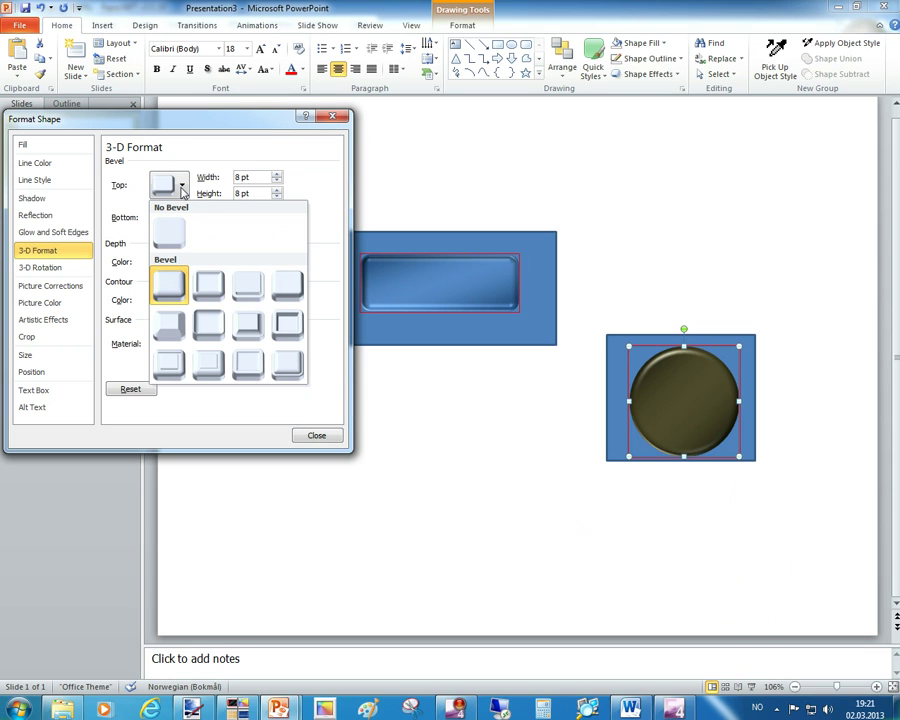
pyautogui.click(201, 317)
pyautogui.click(314, 437)
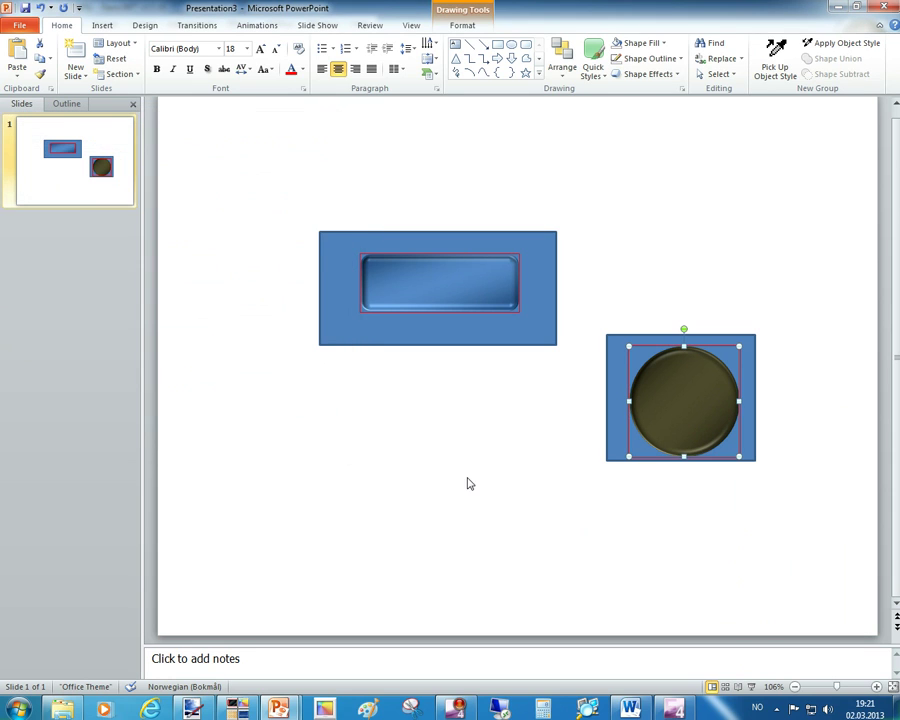
# Copy the circle with its frame and backdrop into Paint.NET, keeping the canvas size, and move it so the circle fills the canvas.
pyautogui.moveTo(544, 492)
pyautogui.mouseDown()
pyautogui.moveTo(544, 505)
pyautogui.moveTo(725, 317)
pyautogui.moveTo(797, 327)
pyautogui.mouseUp()
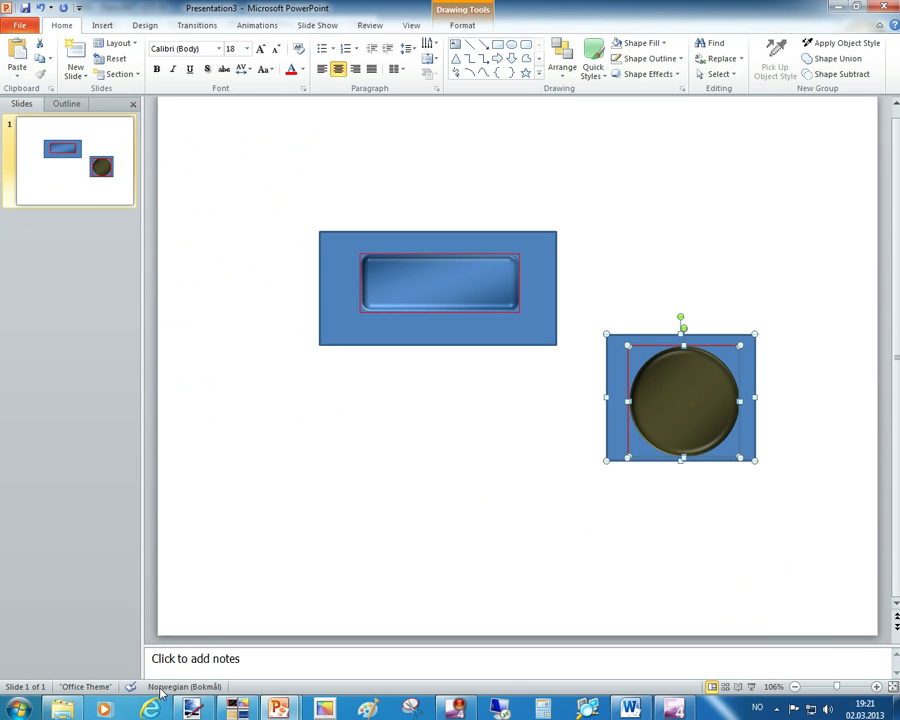
pyautogui.hotkey('alt', 'Tab')
pyautogui.click(43, 25)
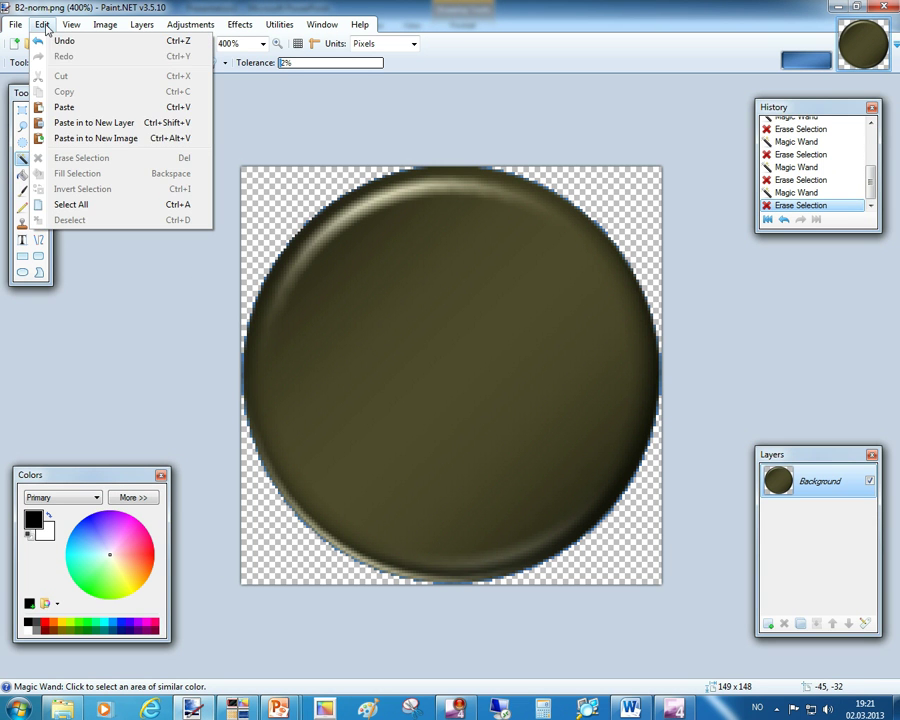
pyautogui.click(78, 108)
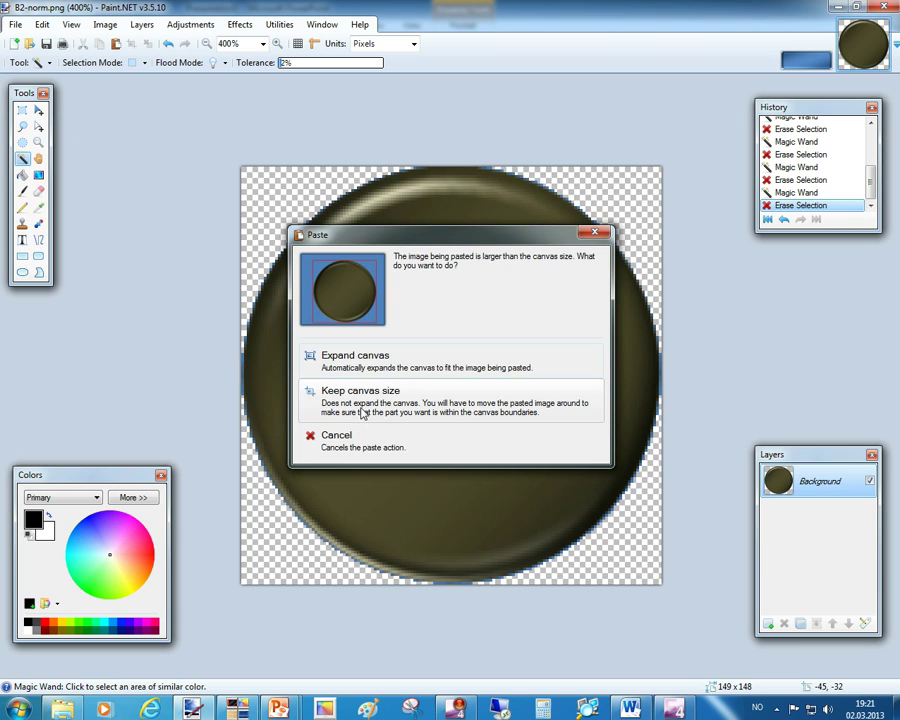
pyautogui.click(363, 410)
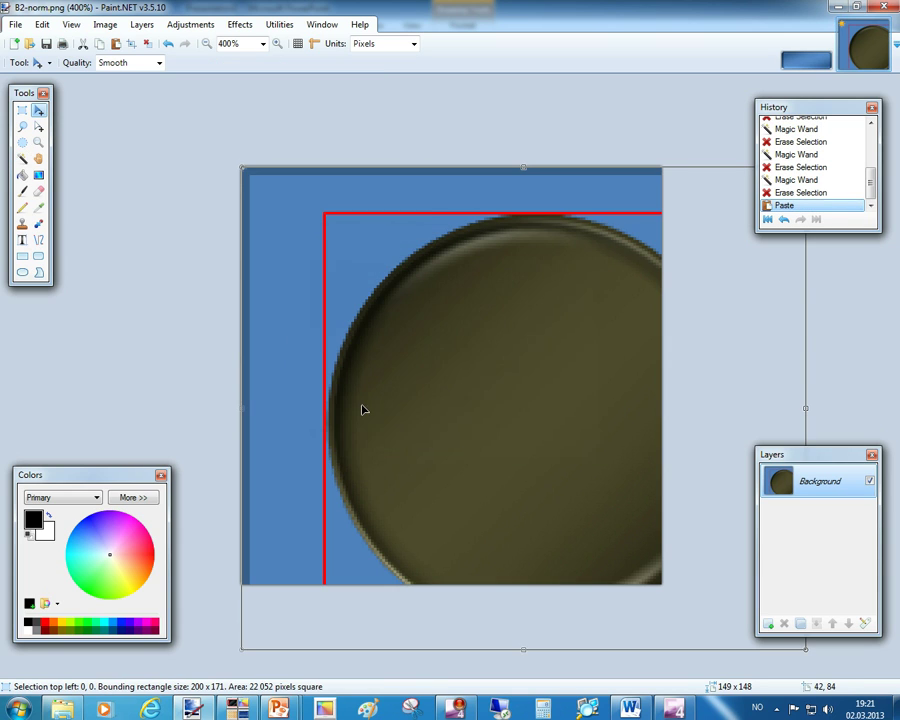
pyautogui.moveTo(481, 444); pyautogui.dragTo(402, 401)
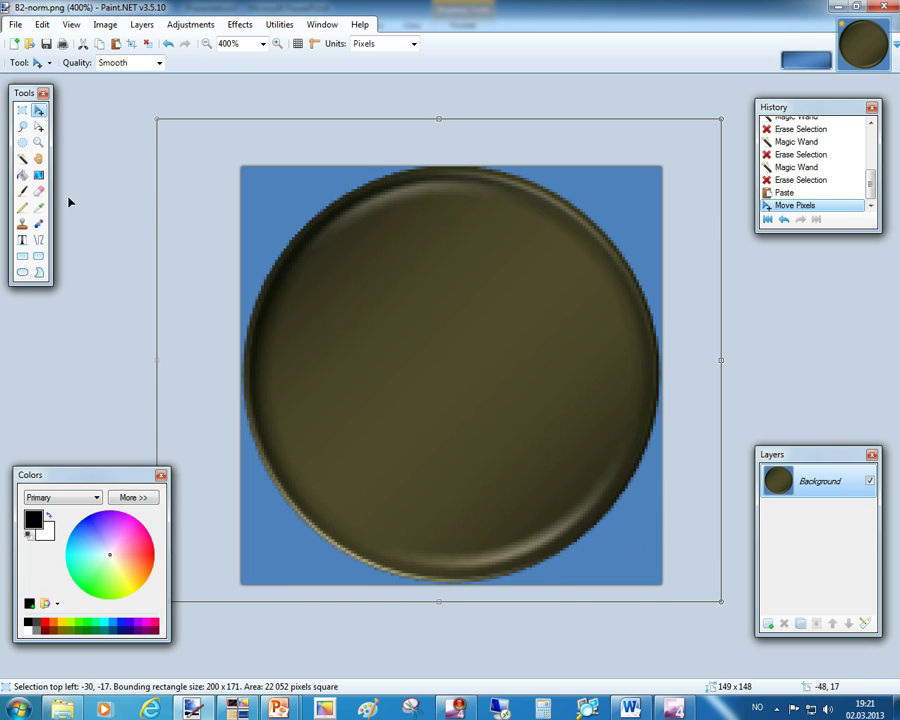
# Erase the blue background in all four corners around the pasted pressed-state button with the Magic Wand.
pyautogui.click(22, 158)
pyautogui.click(255, 194)
pyautogui.press('Delete')
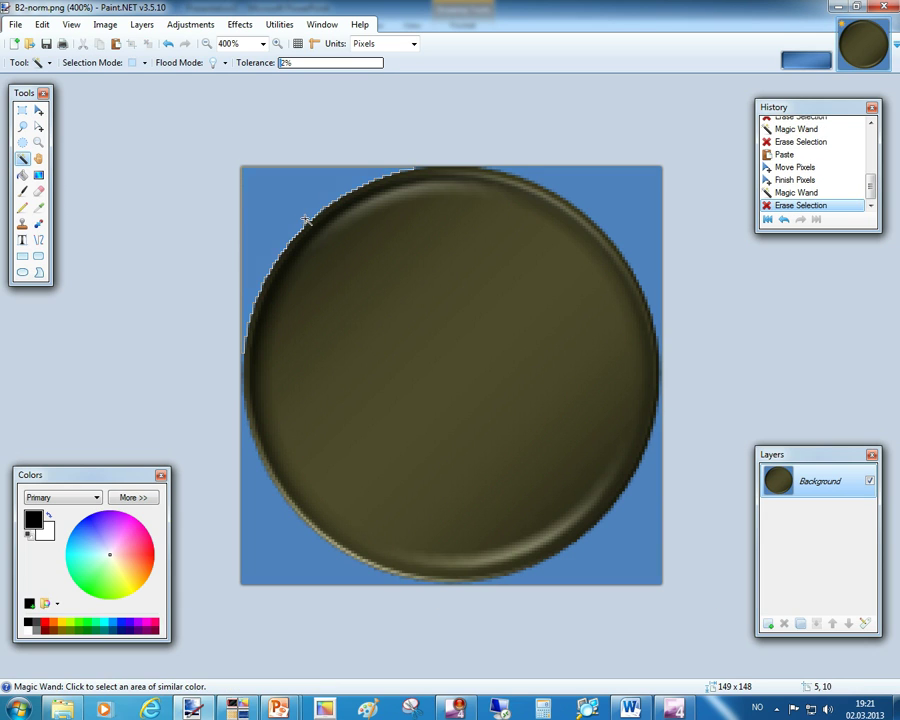
pyautogui.click(635, 211)
pyautogui.press('Delete')
pyautogui.click(633, 537)
pyautogui.press('Delete')
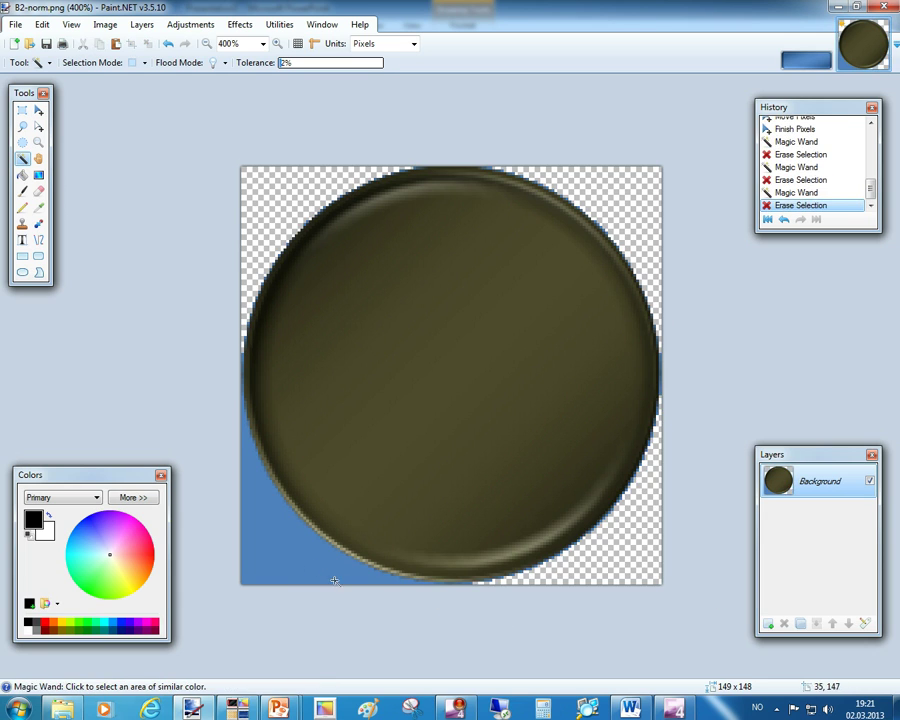
pyautogui.click(305, 562)
pyautogui.press('Delete')
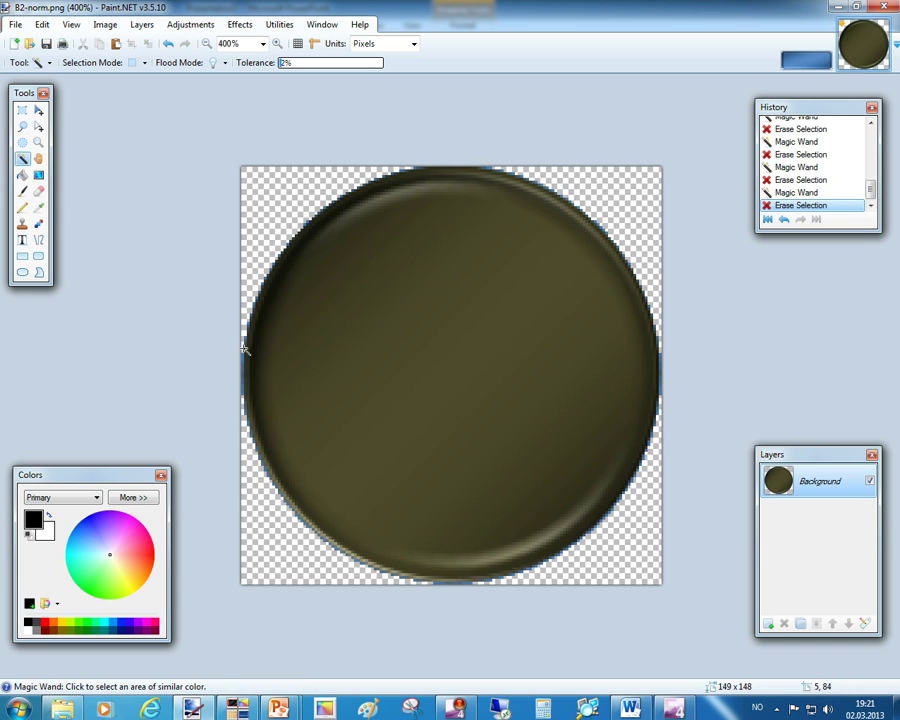
# Save the image under the new name B2-pressed.png in the Buttons folder with auto-detected bit depth.
pyautogui.click(16, 24)
pyautogui.click(40, 134)
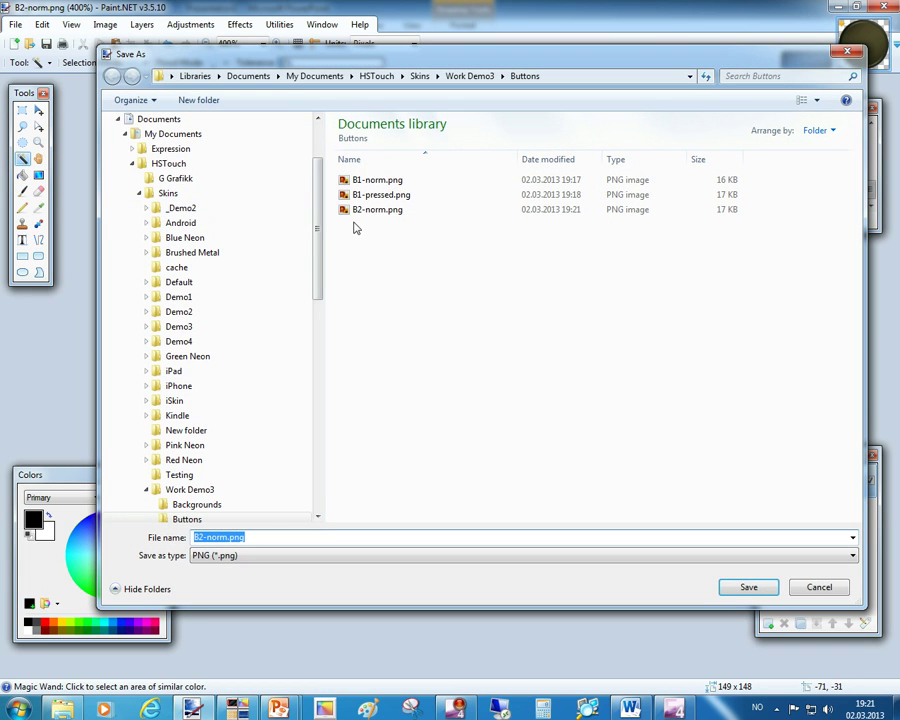
pyautogui.click(372, 195)
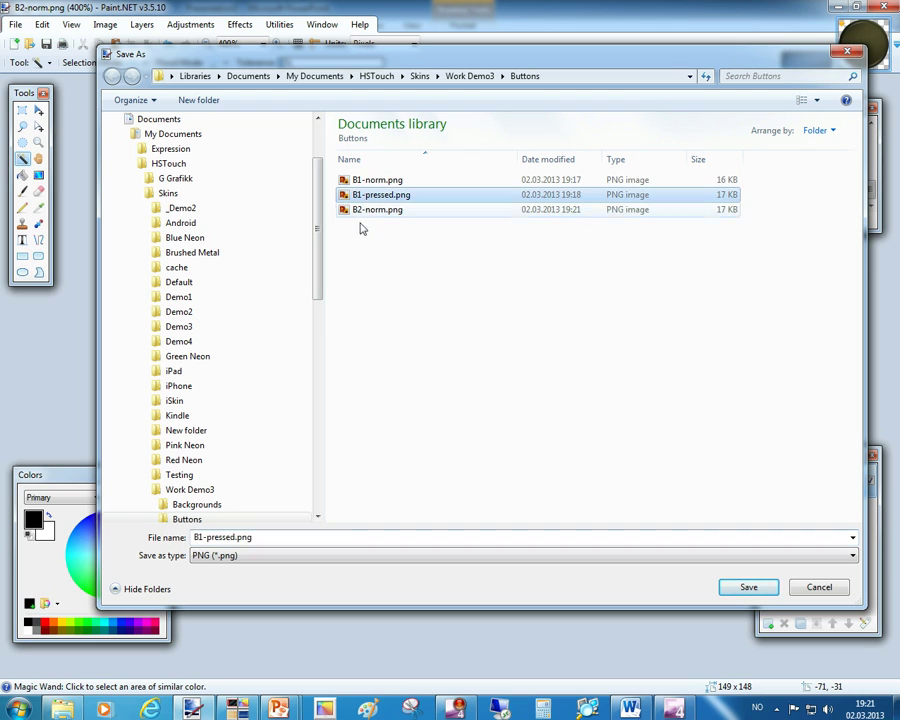
pyautogui.click(203, 540)
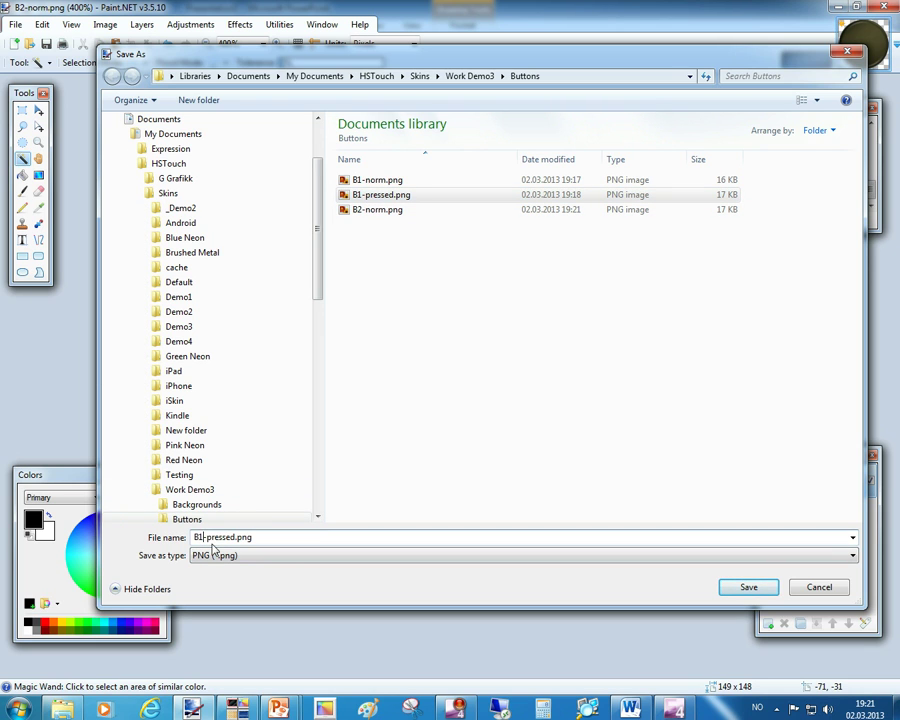
pyautogui.press('BackSpace')
pyautogui.write('2')
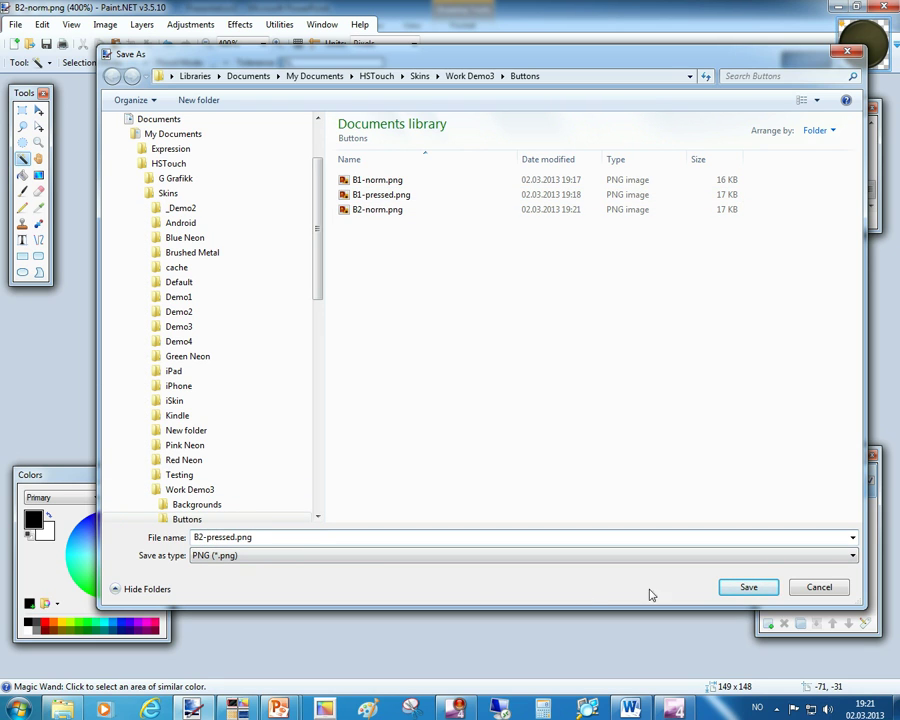
pyautogui.click(742, 584)
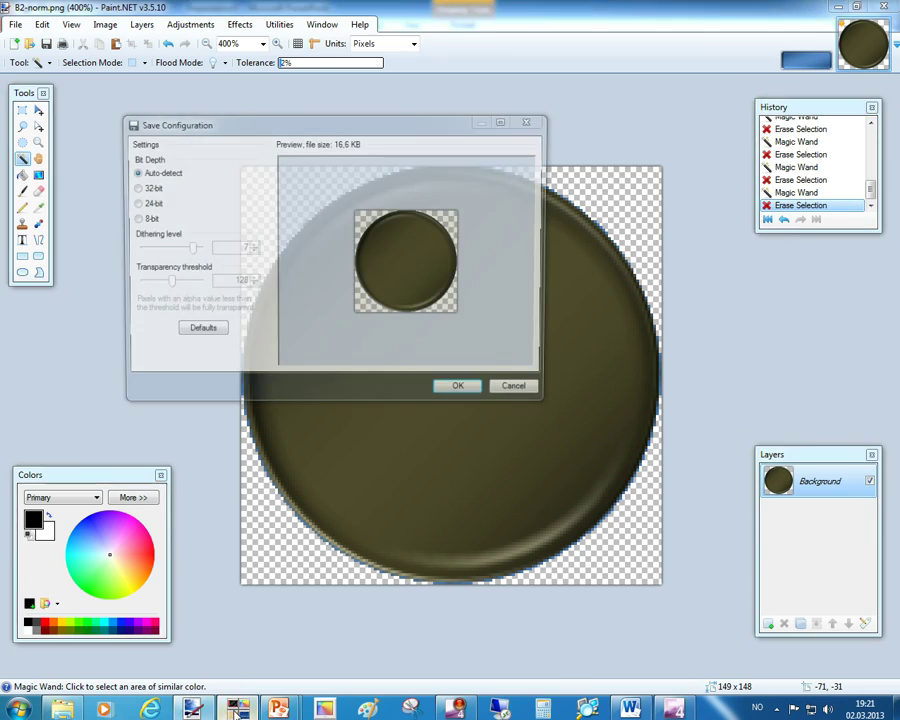
pyautogui.click(222, 709)
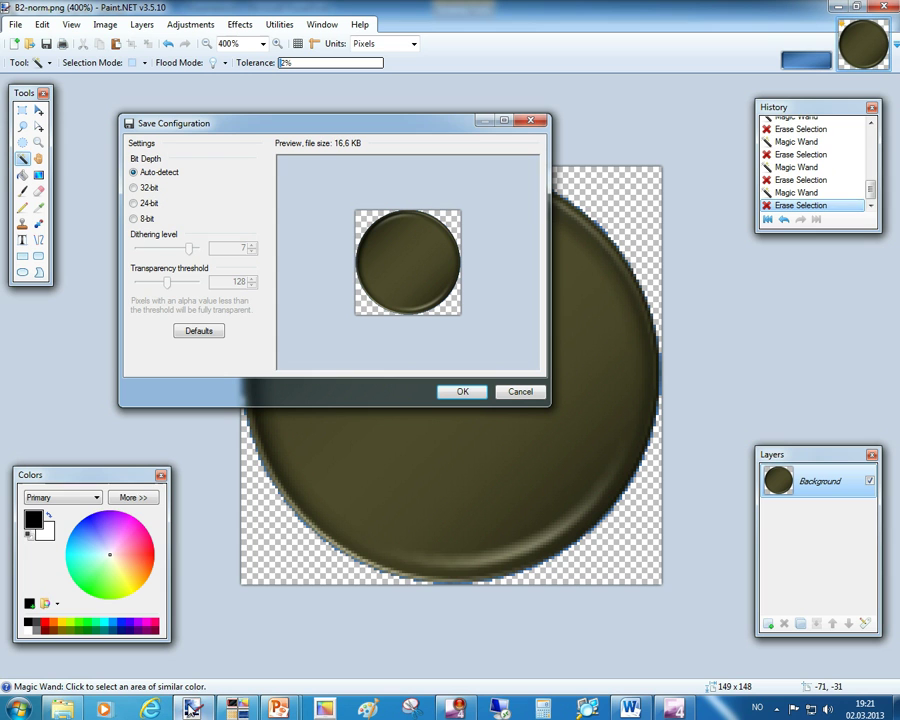
pyautogui.click(465, 392)
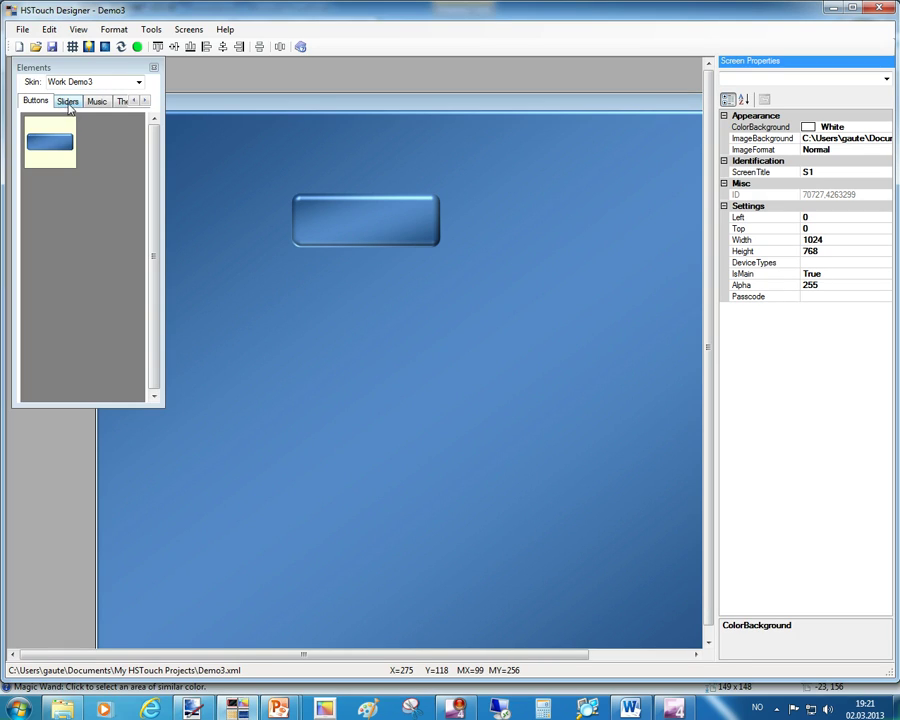
# Switch to HSTouch Designer, place the round button on screen S1 below and beside the blue button, and preview its pressed state.
pyautogui.click(44, 104)
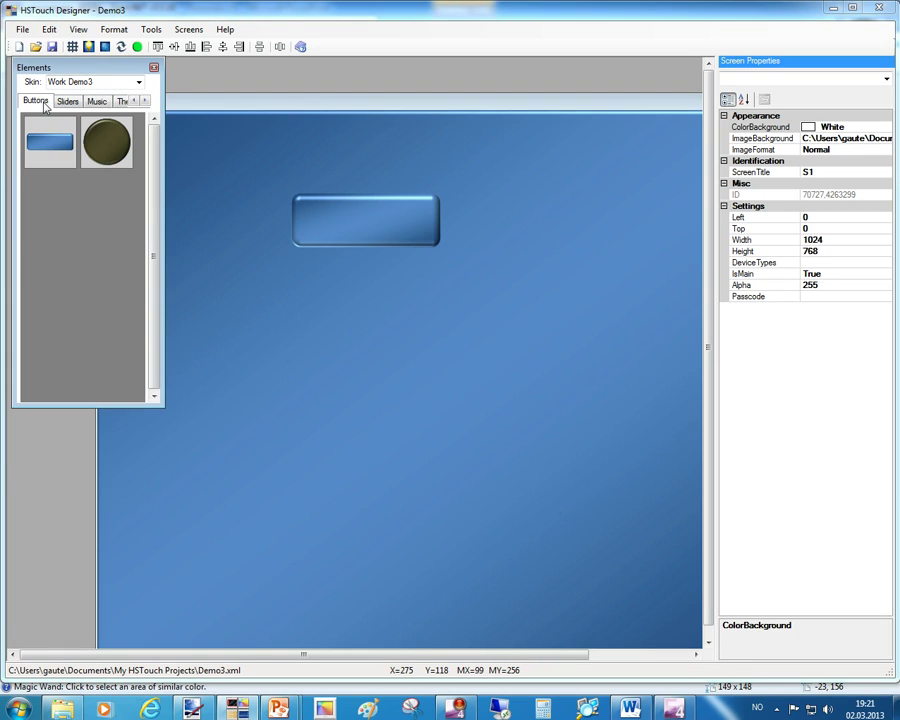
pyautogui.moveTo(118, 155); pyautogui.dragTo(492, 317)
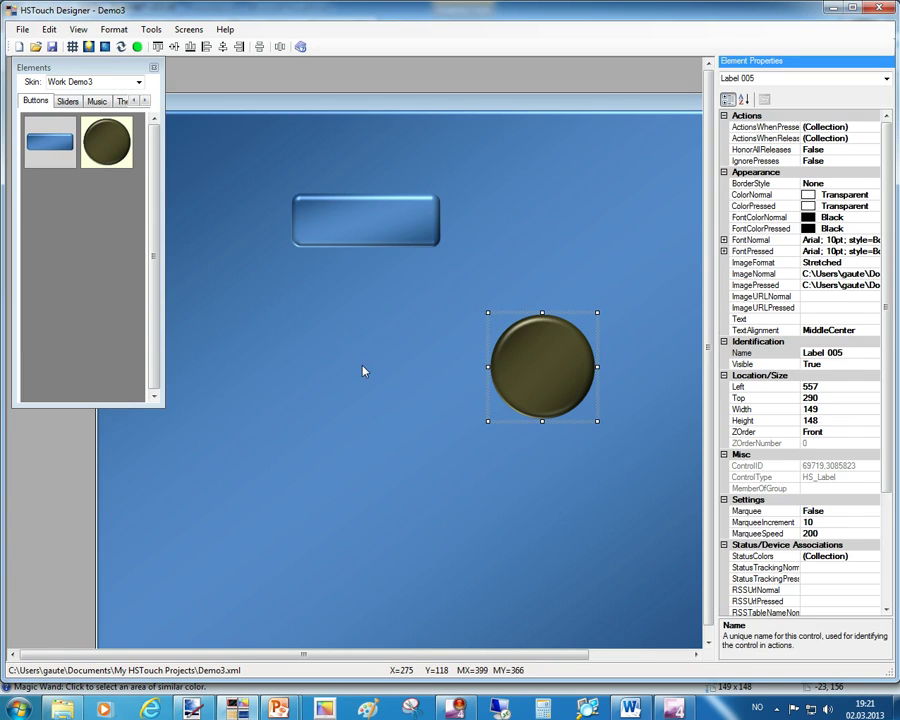
pyautogui.click(475, 376)
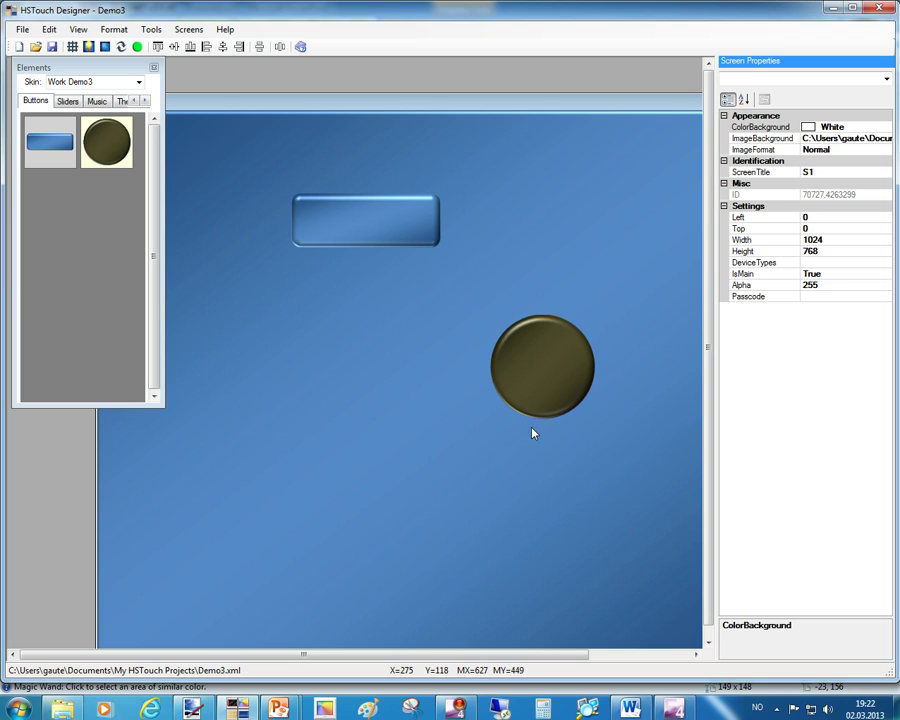
pyautogui.click(540, 384)
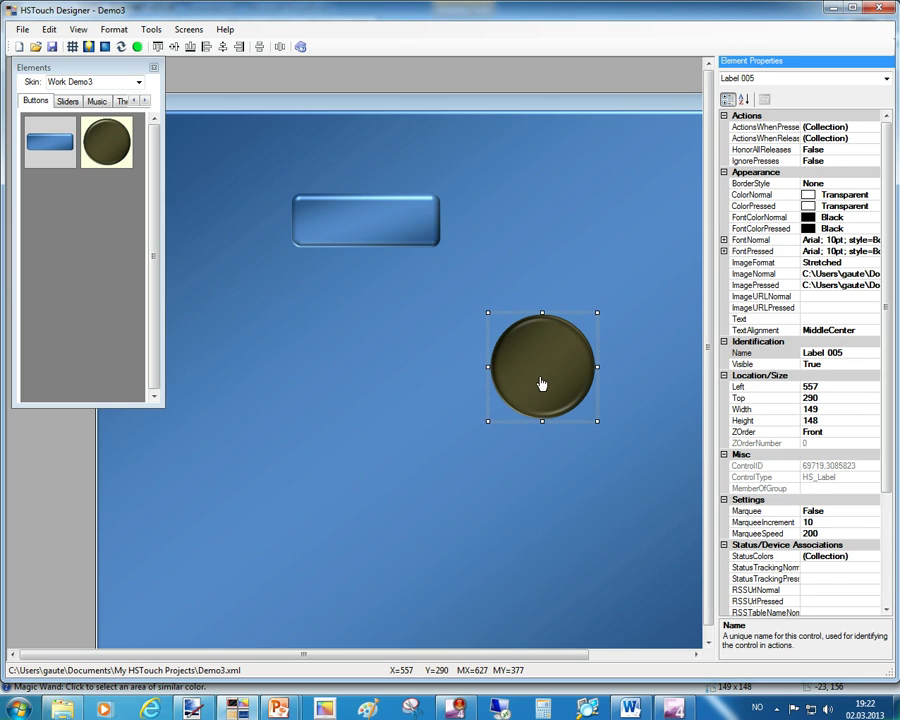
pyautogui.click(311, 363)
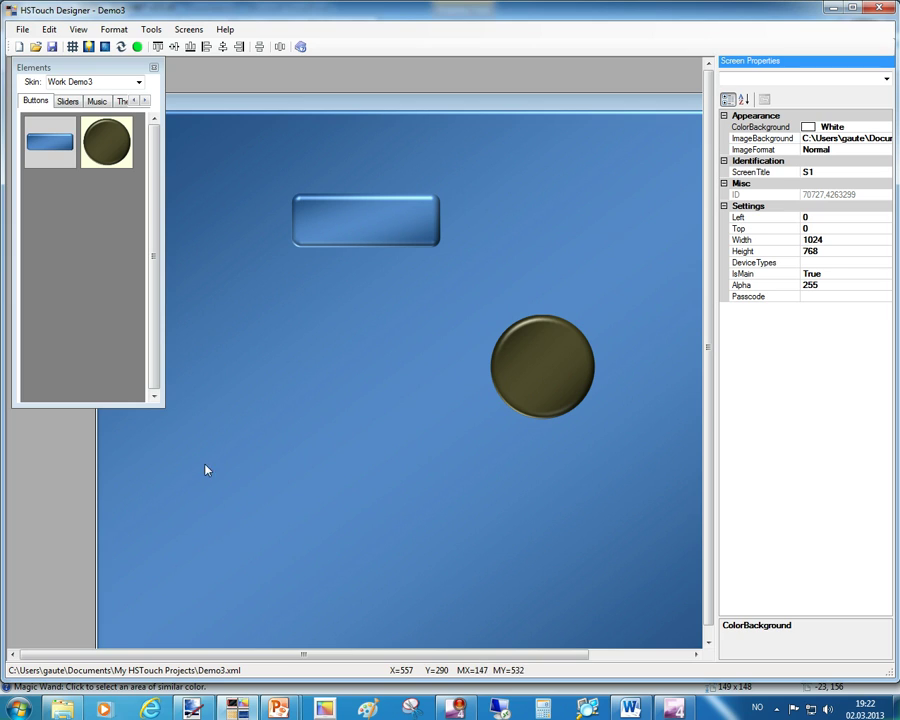
# Switch to Paint.NET, bring up the B1-pressed.png image and activate the Text tool with white as the primary color.
pyautogui.click(193, 708)
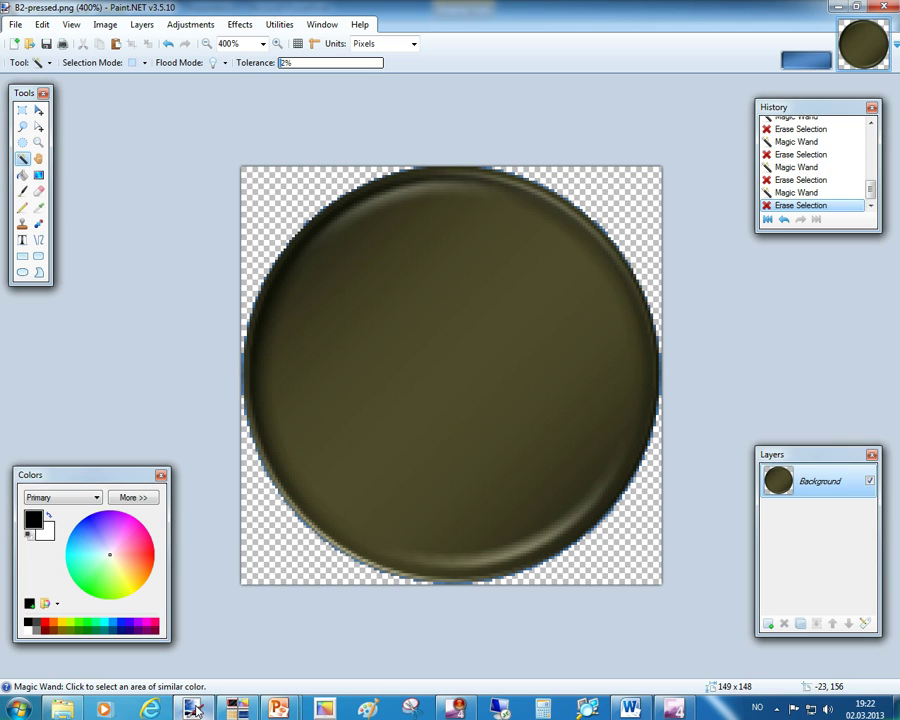
pyautogui.click(816, 64)
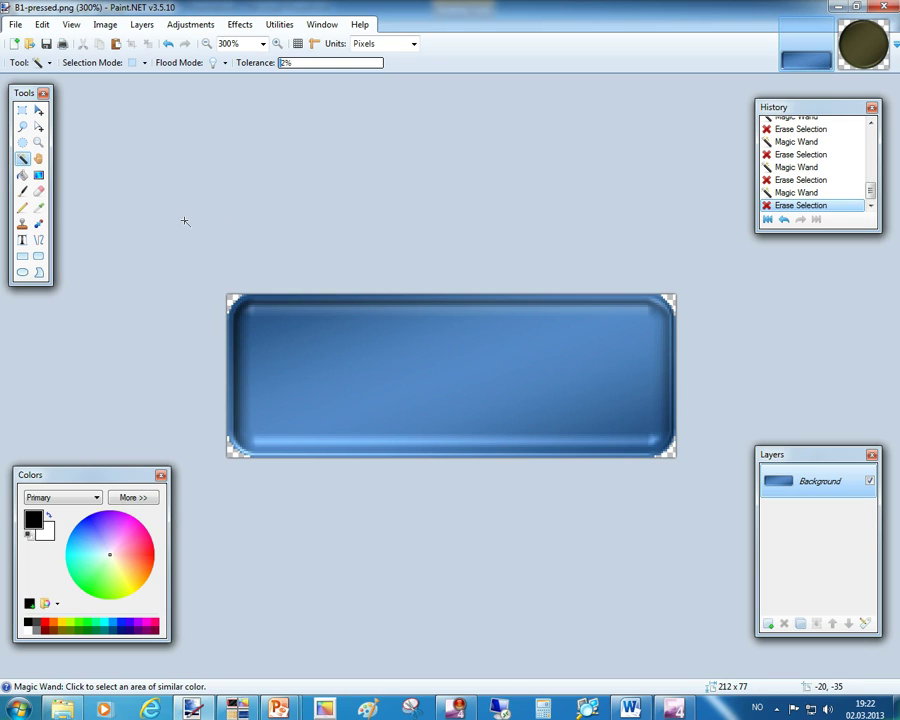
pyautogui.click(22, 240)
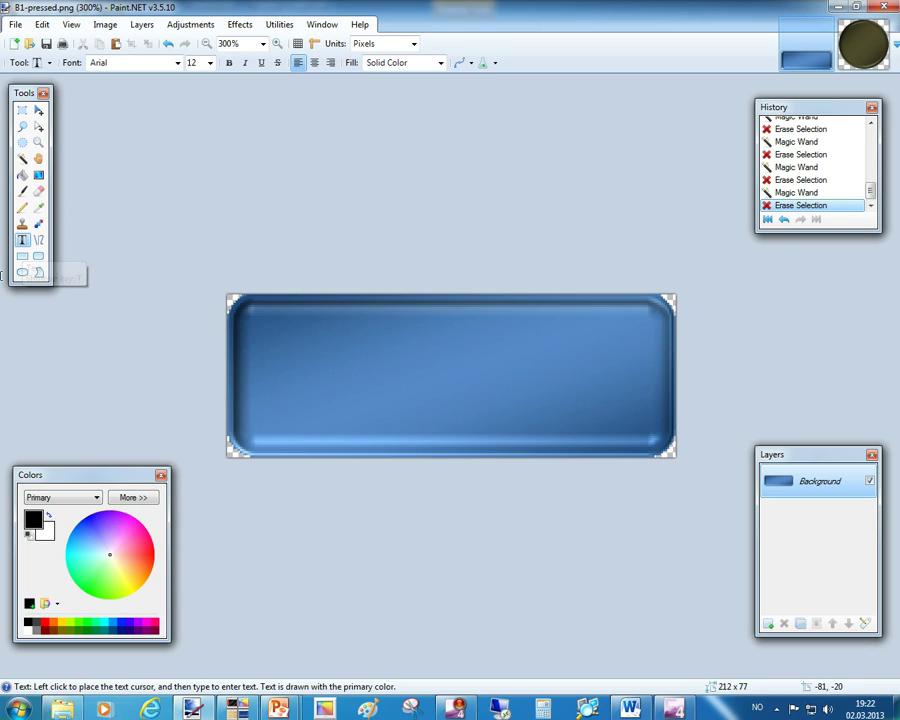
pyautogui.click(28, 631)
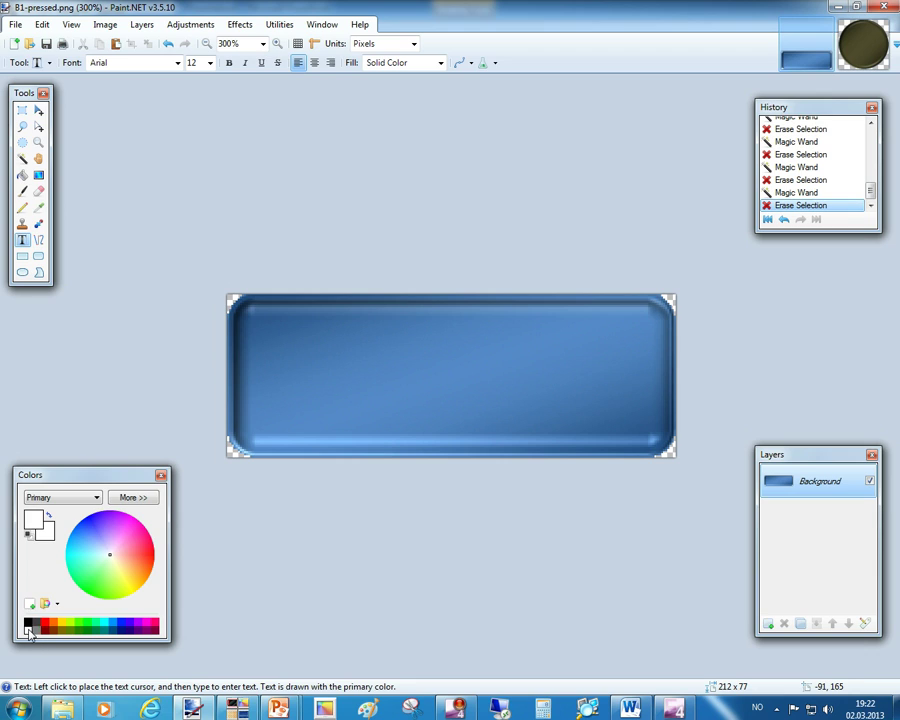
# Try adding the white text "Demo 3 is Done !" directly on the Background layer, and undo it.
pyautogui.click(279, 374)
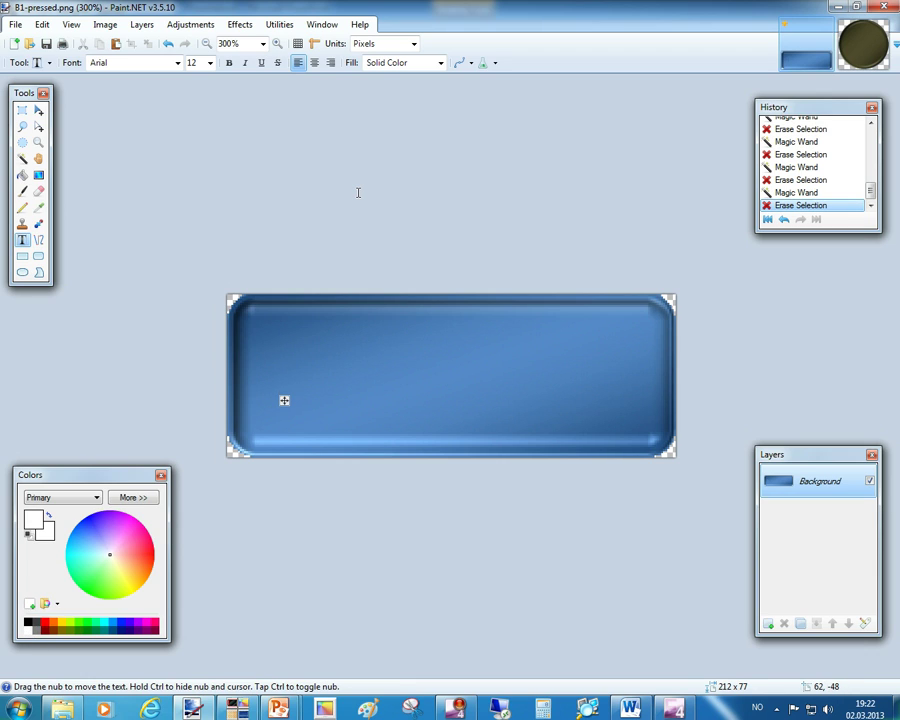
pyautogui.write('Demo 3')
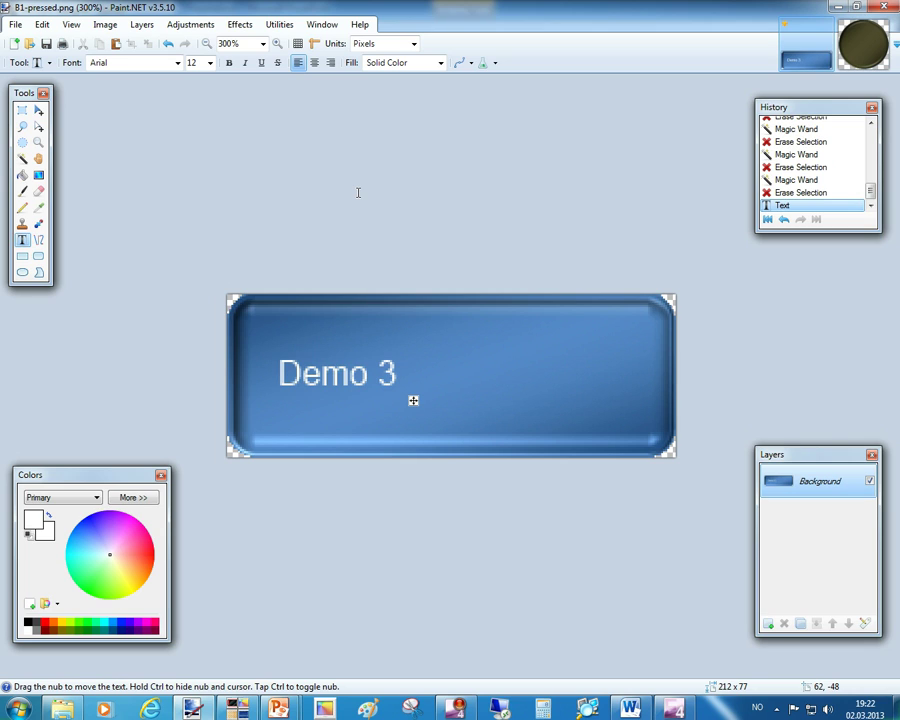
pyautogui.write(' is D')
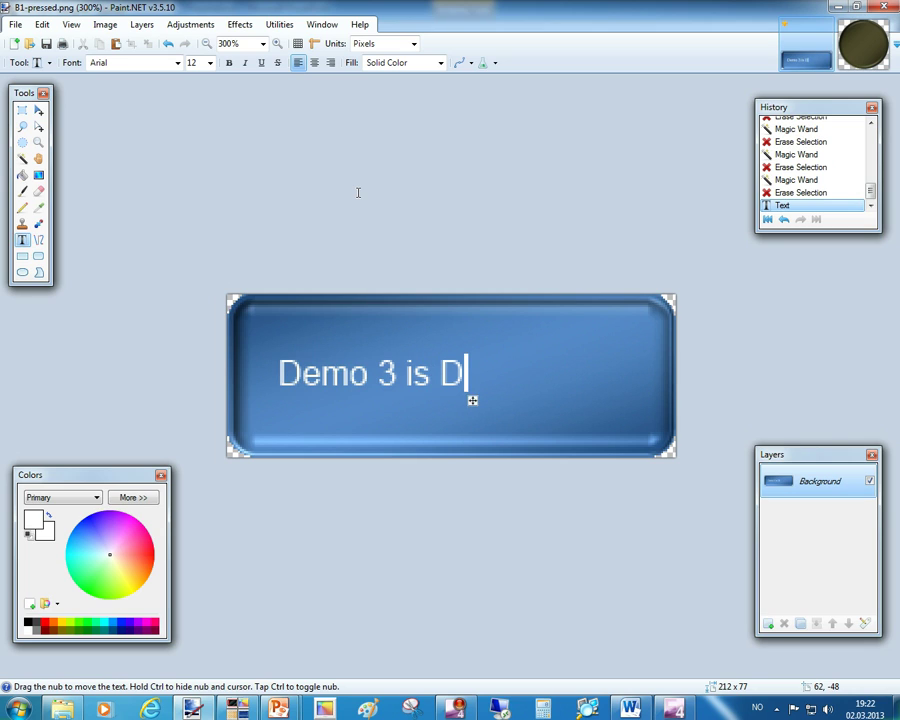
pyautogui.write('one !')
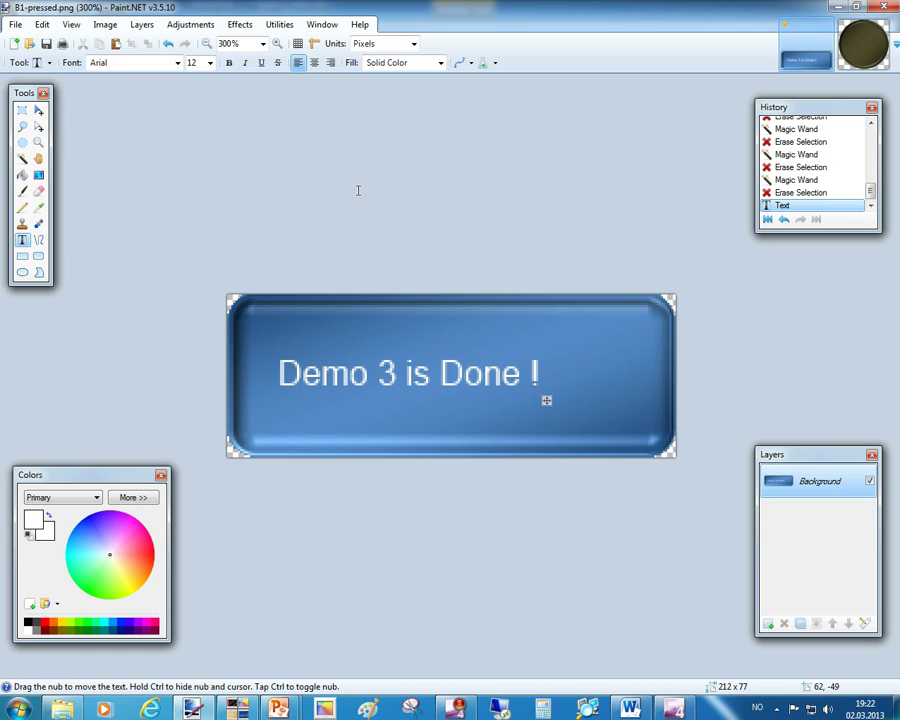
pyautogui.click(346, 191)
pyautogui.click(42, 25)
pyautogui.click(60, 41)
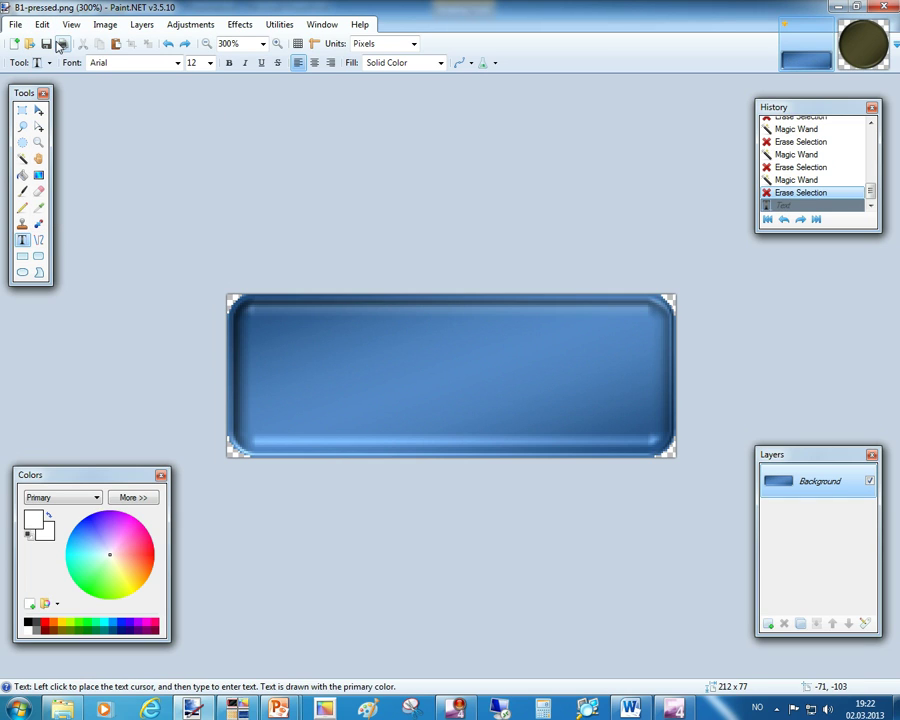
# Add a new layer above the Background and write "Demo 3 is Done !" on it in white 12-point Arial.
pyautogui.click(768, 624)
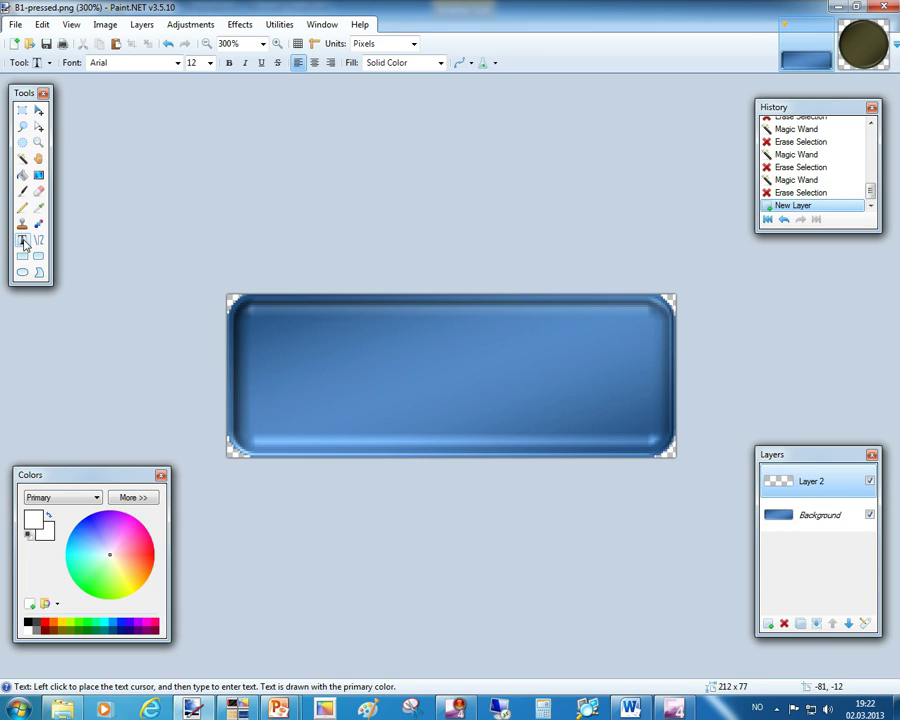
pyautogui.click(286, 398)
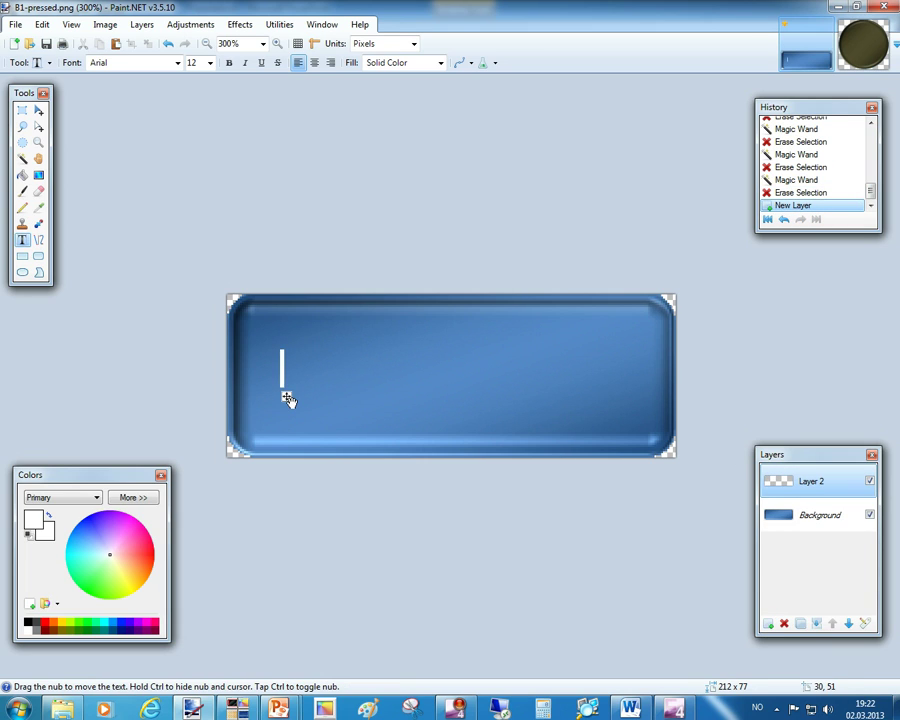
pyautogui.write('Demo 3')
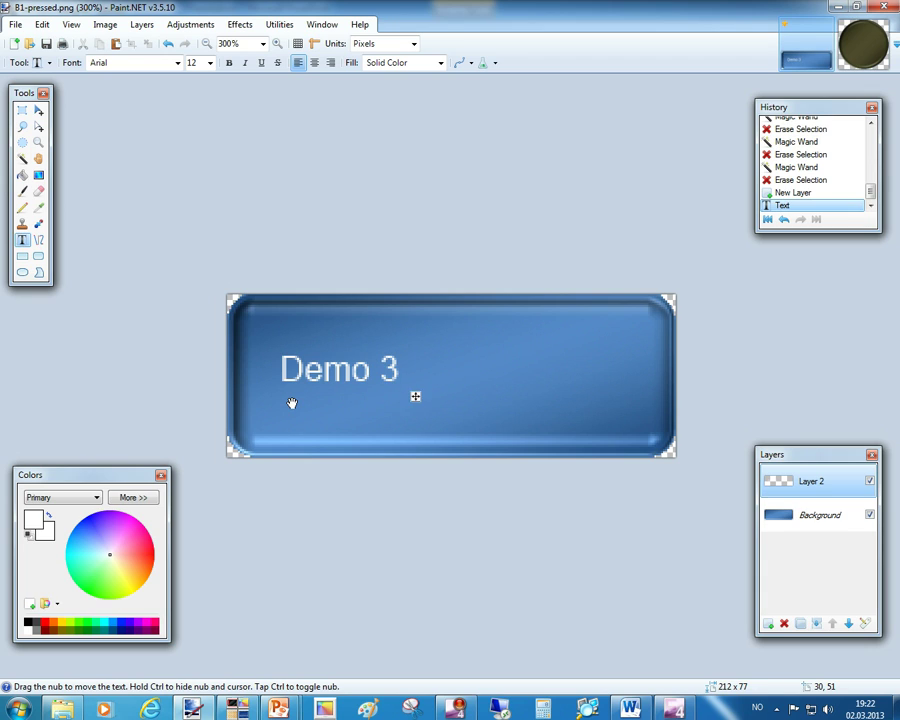
pyautogui.write(' is Done')
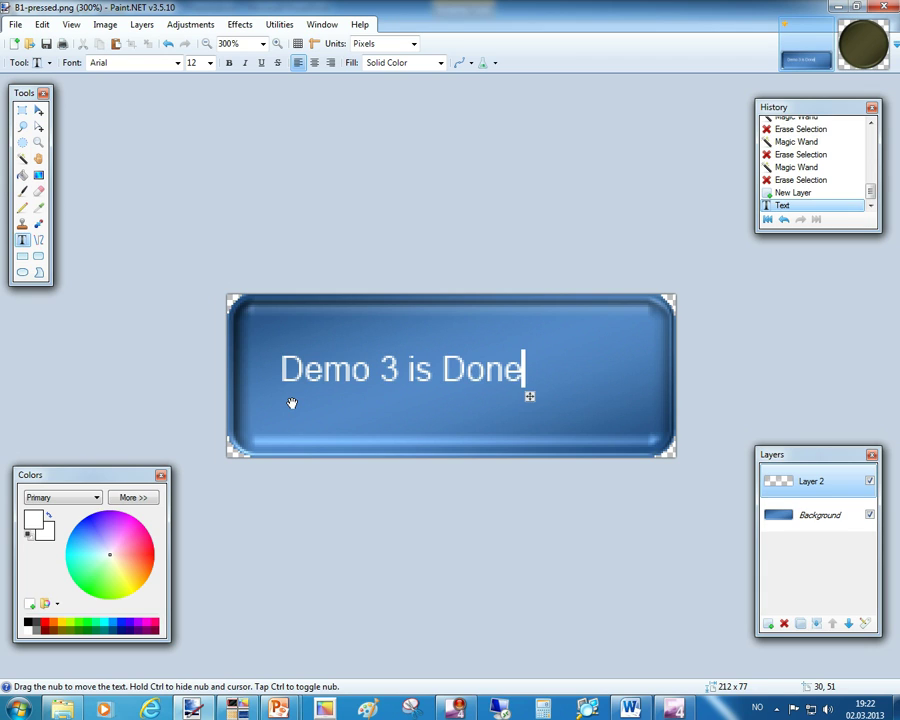
pyautogui.write(' !')
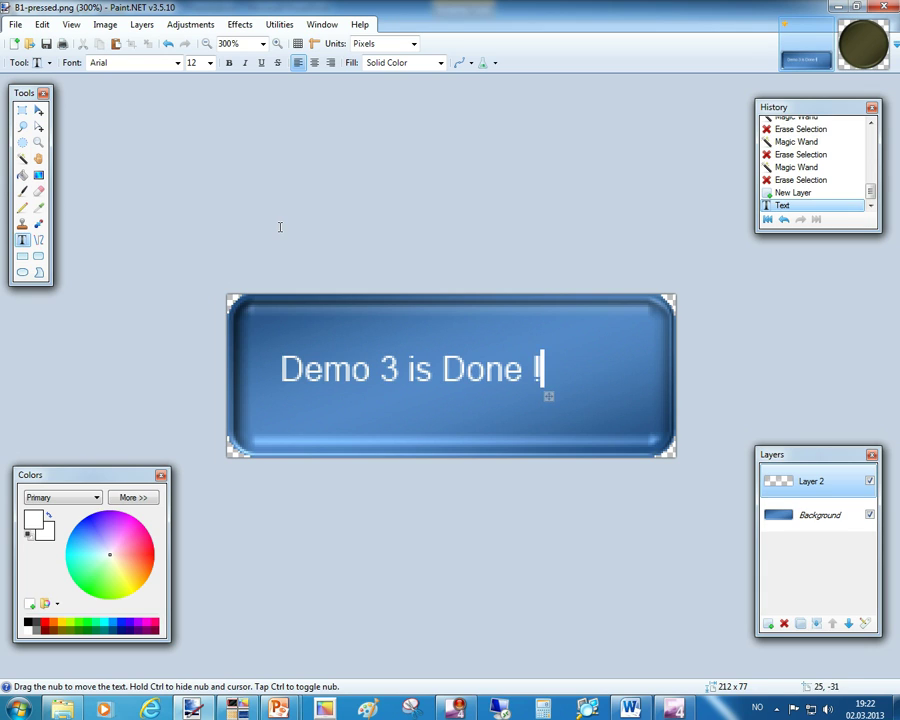
pyautogui.click(280, 227)
# Move the entire content of the text layer about 20 pixels right and 1 pixel down, and clear the selection.
pyautogui.click(40, 25)
pyautogui.click(79, 204)
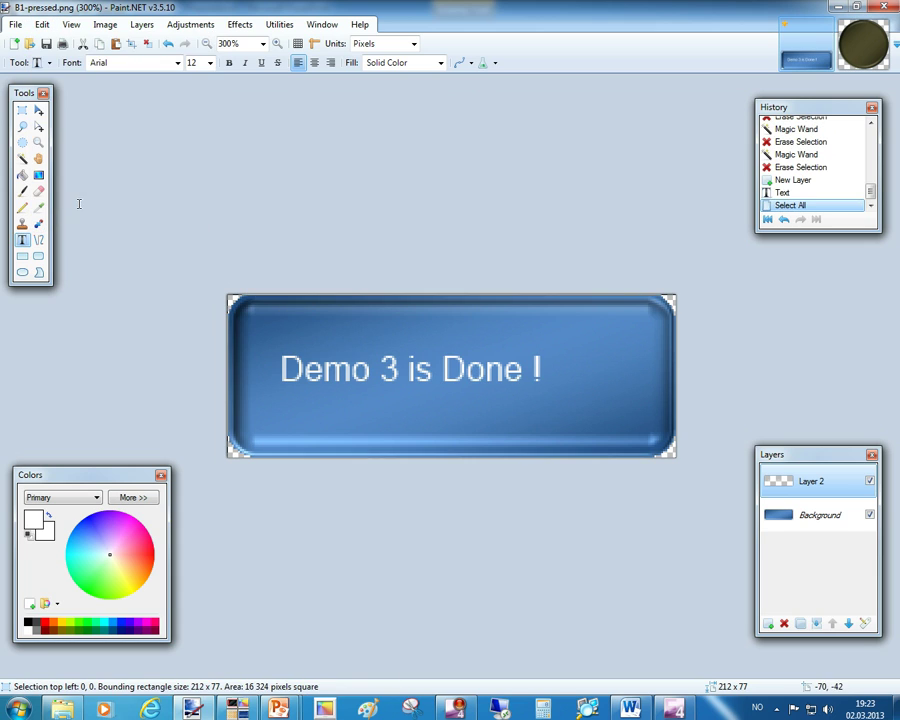
pyautogui.click(38, 110)
pyautogui.moveTo(333, 347); pyautogui.dragTo(385, 357)
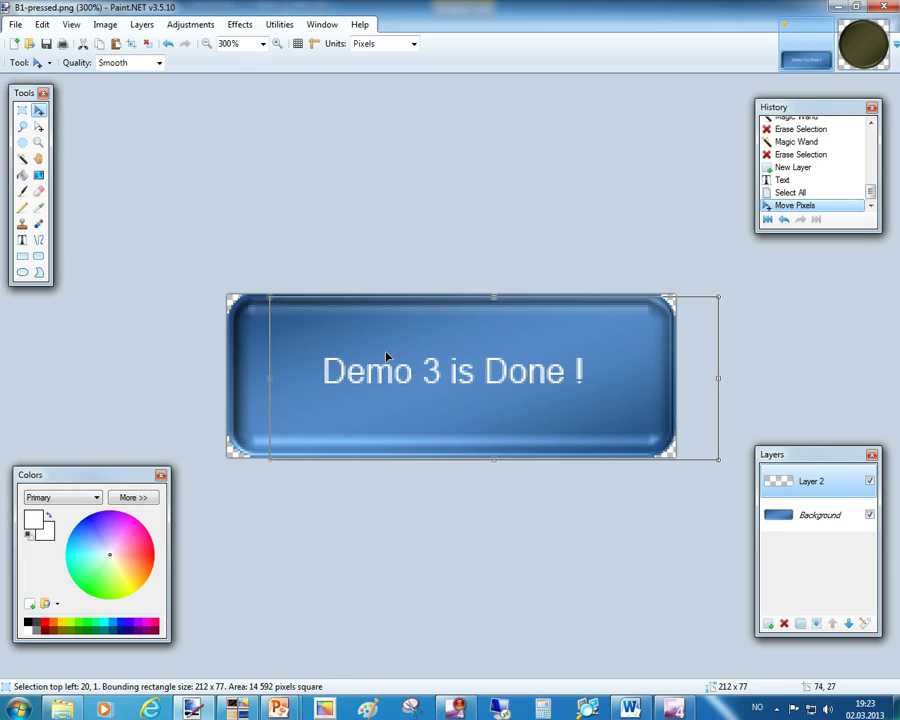
pyautogui.click(184, 258)
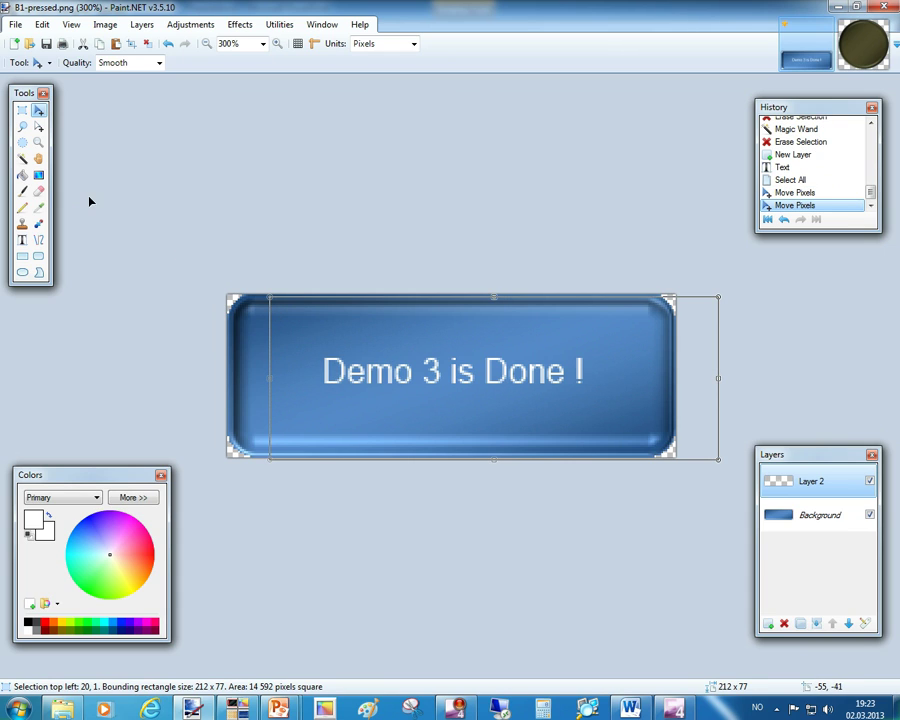
pyautogui.click(21, 112)
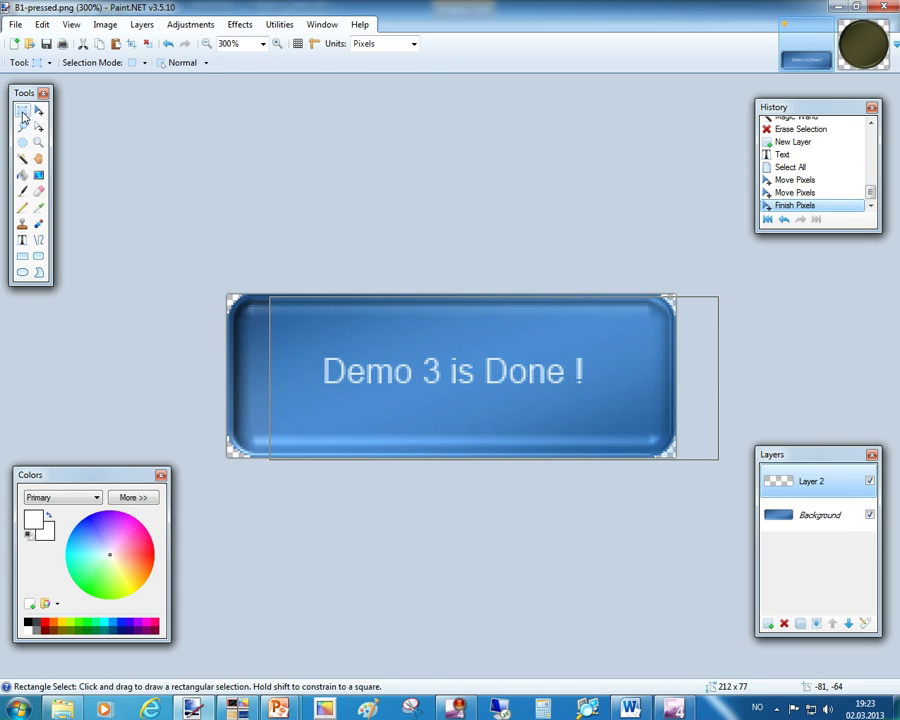
pyautogui.click(38, 110)
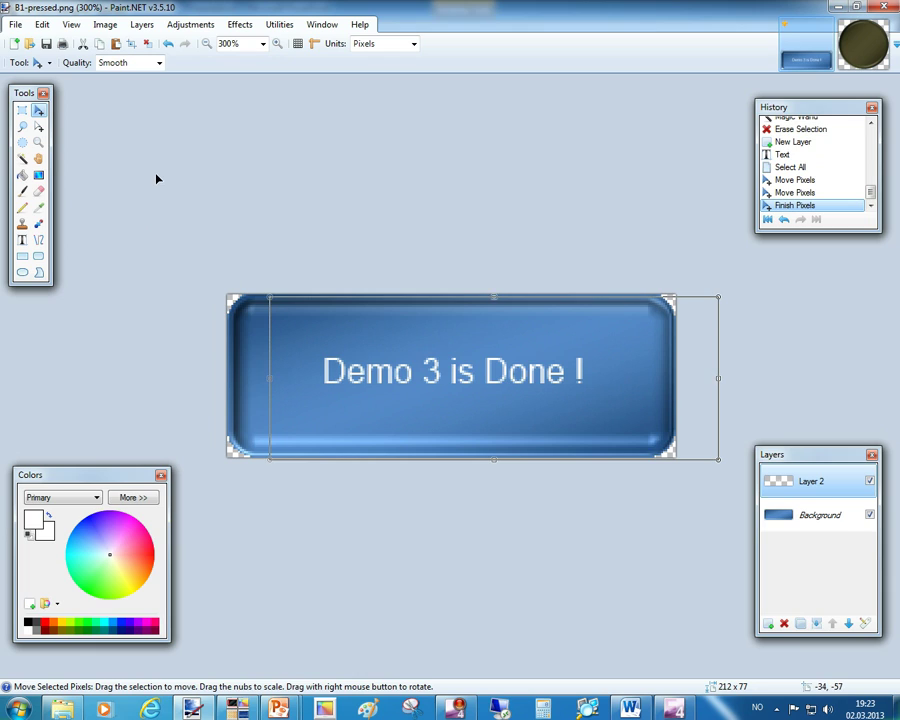
pyautogui.hotkey('ctrl', 'd')
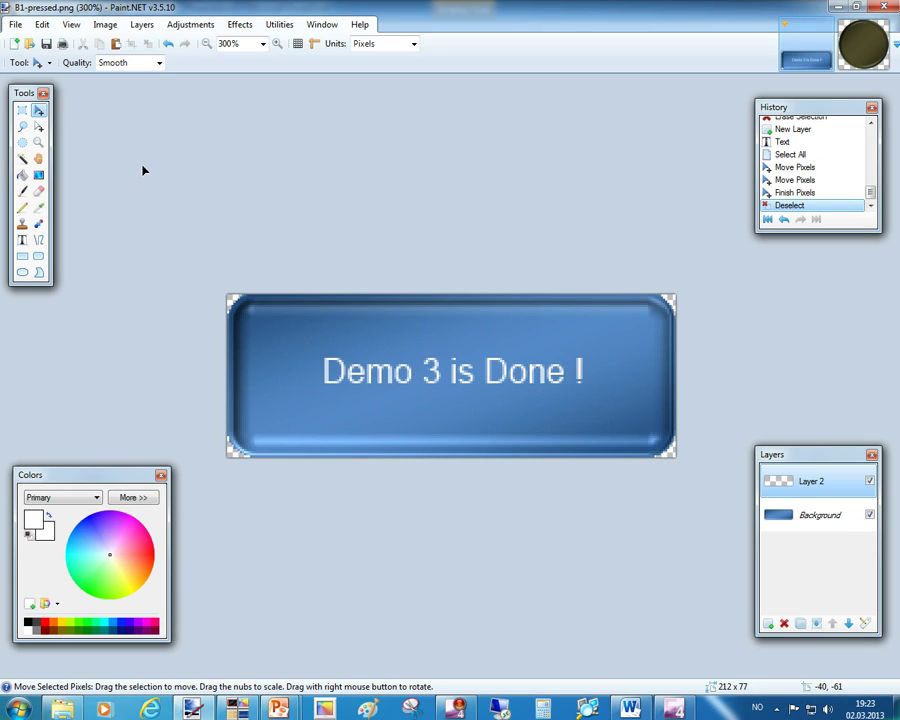
# Select the entire text layer again and shift the text about 2 pixels right and 2 pixels down.
pyautogui.click(42, 24)
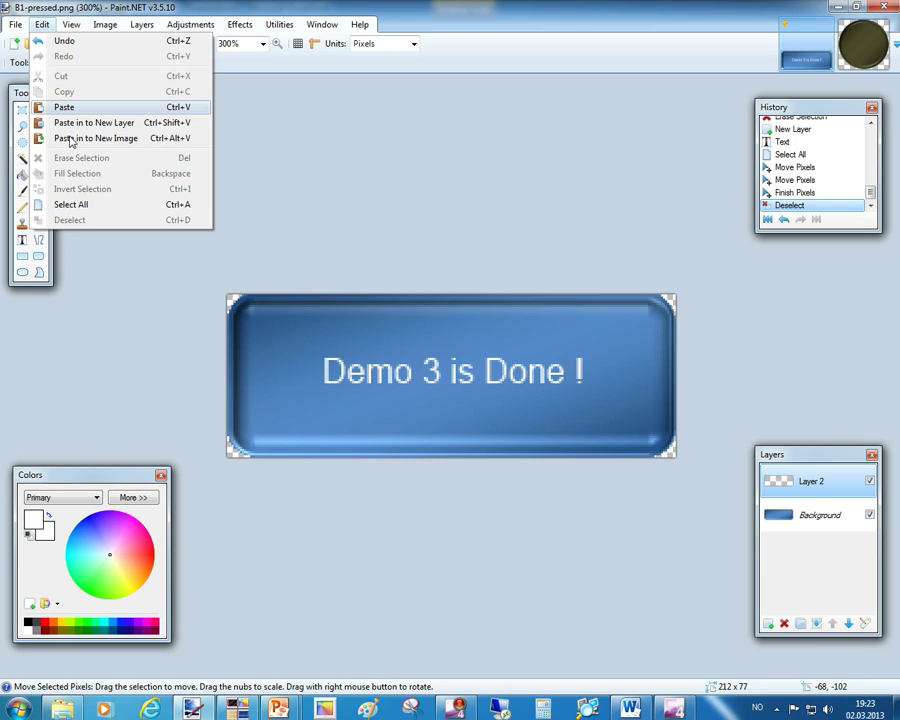
pyautogui.click(58, 204)
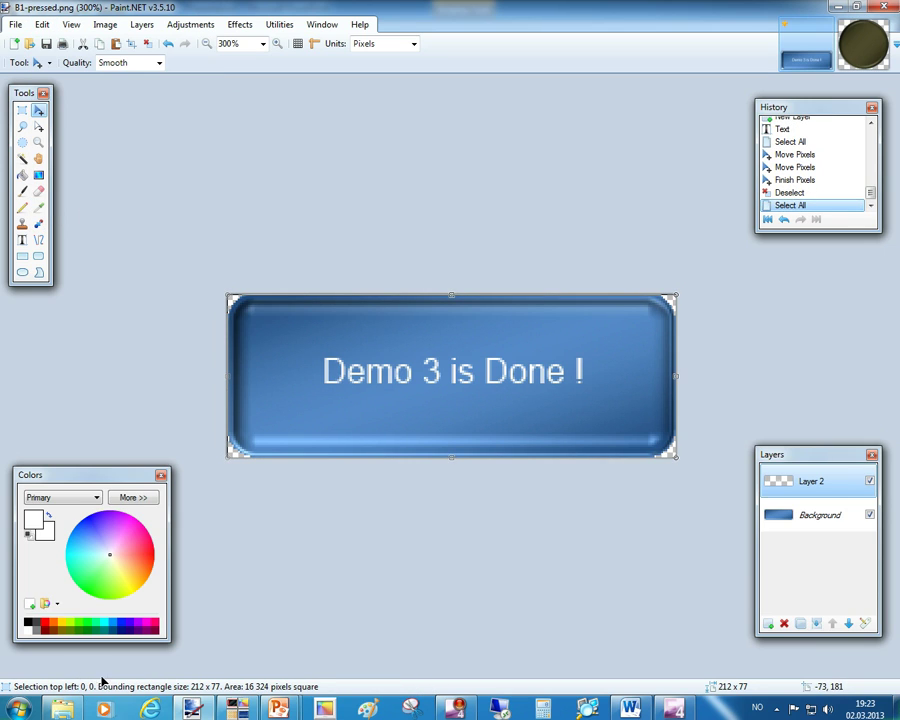
pyautogui.moveTo(385, 402); pyautogui.dragTo(391, 405)
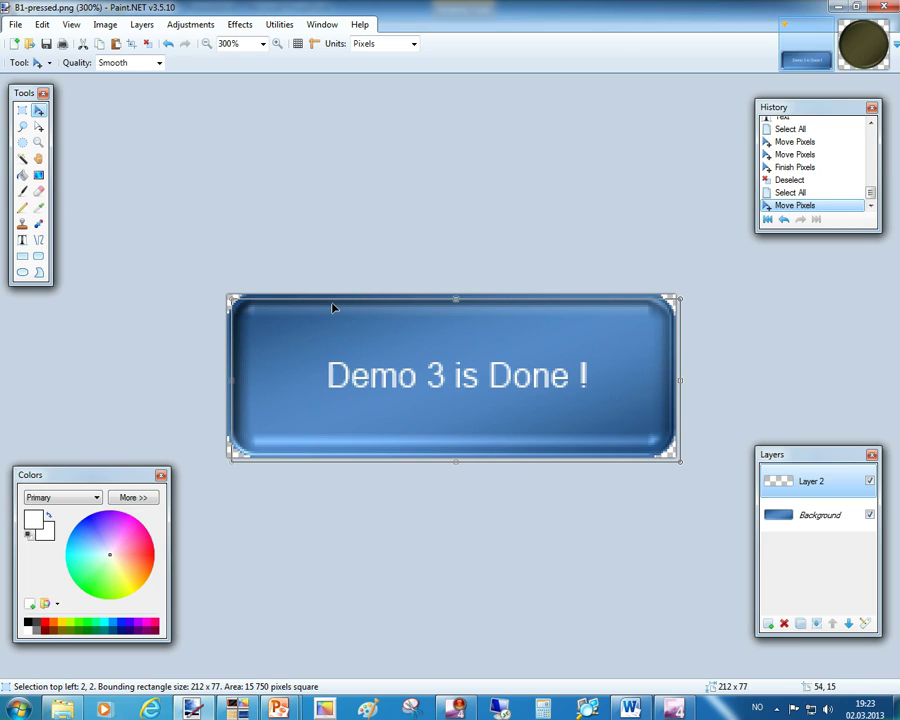
# Save the image as the PNG file B3-pressed.png in the Work Demo3 Buttons folder, flattening its layers.
pyautogui.click(16, 25)
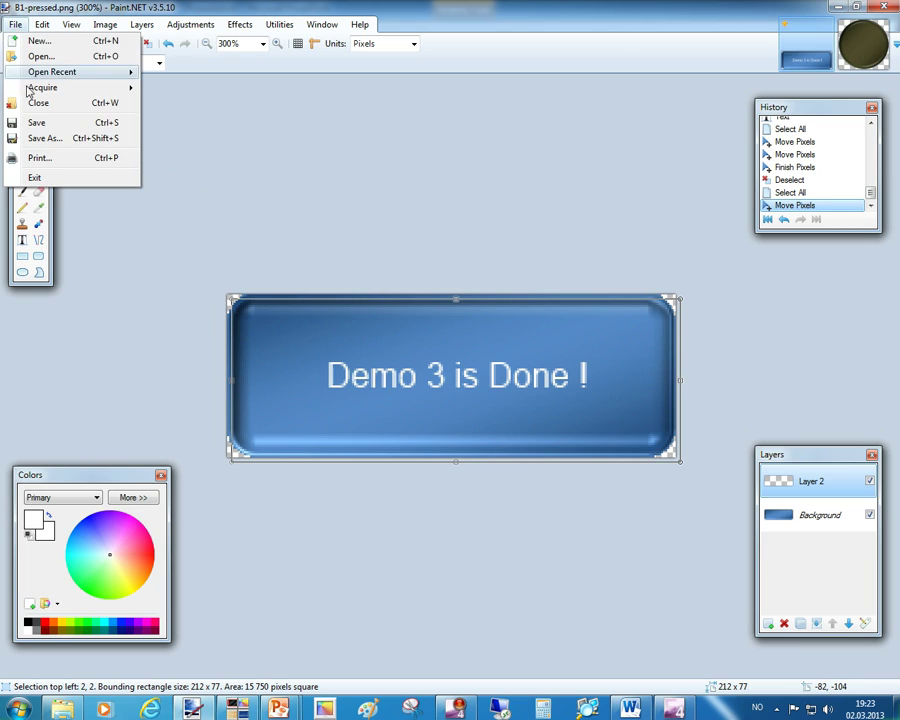
pyautogui.click(38, 138)
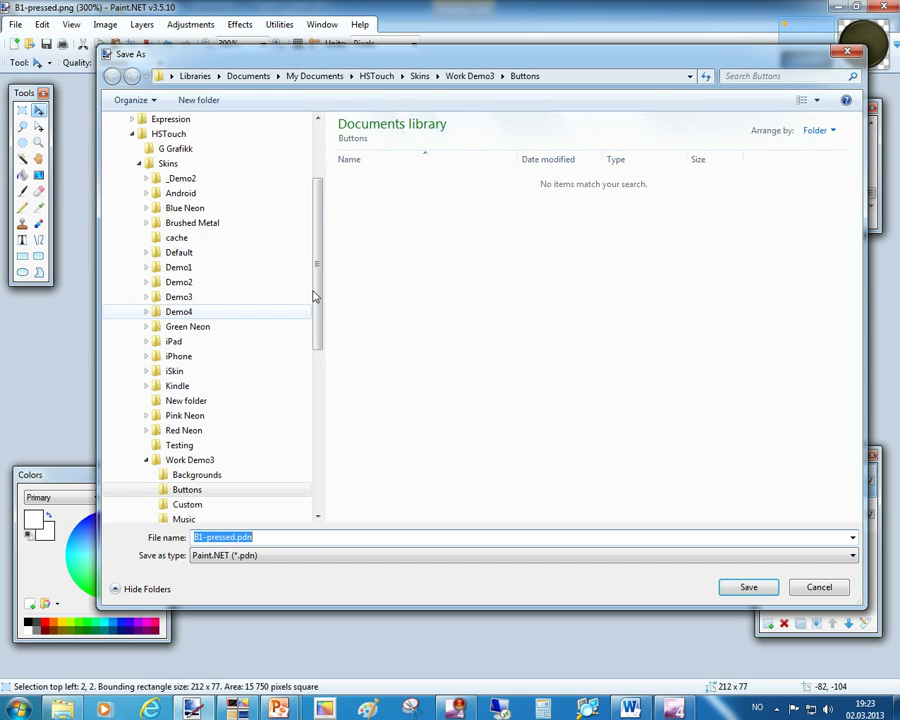
pyautogui.click(231, 556)
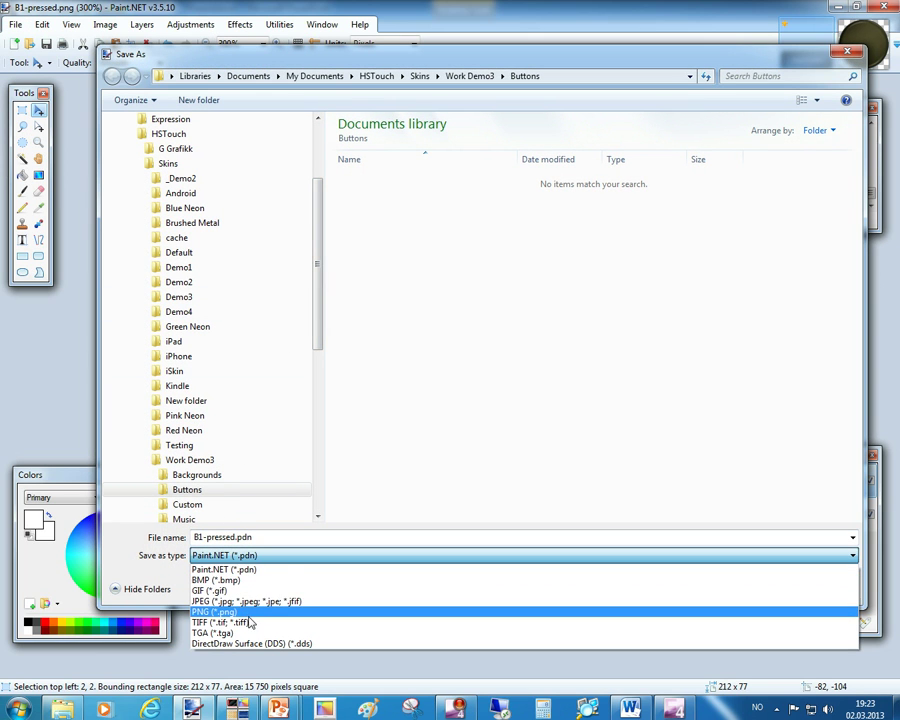
pyautogui.click(250, 612)
pyautogui.click(373, 226)
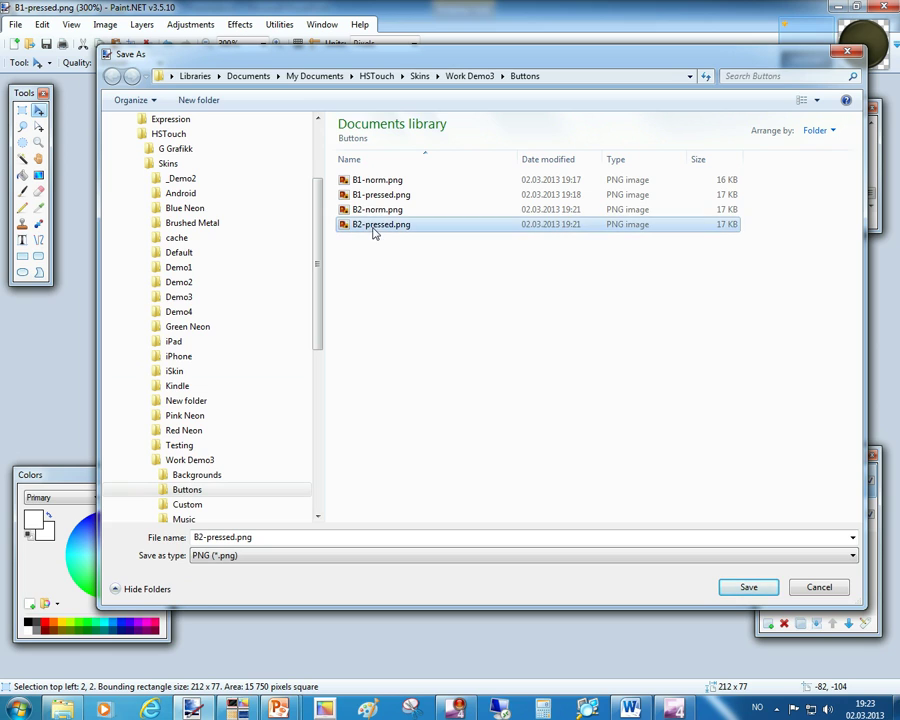
pyautogui.click(203, 537)
pyautogui.doubleClick(203, 537)
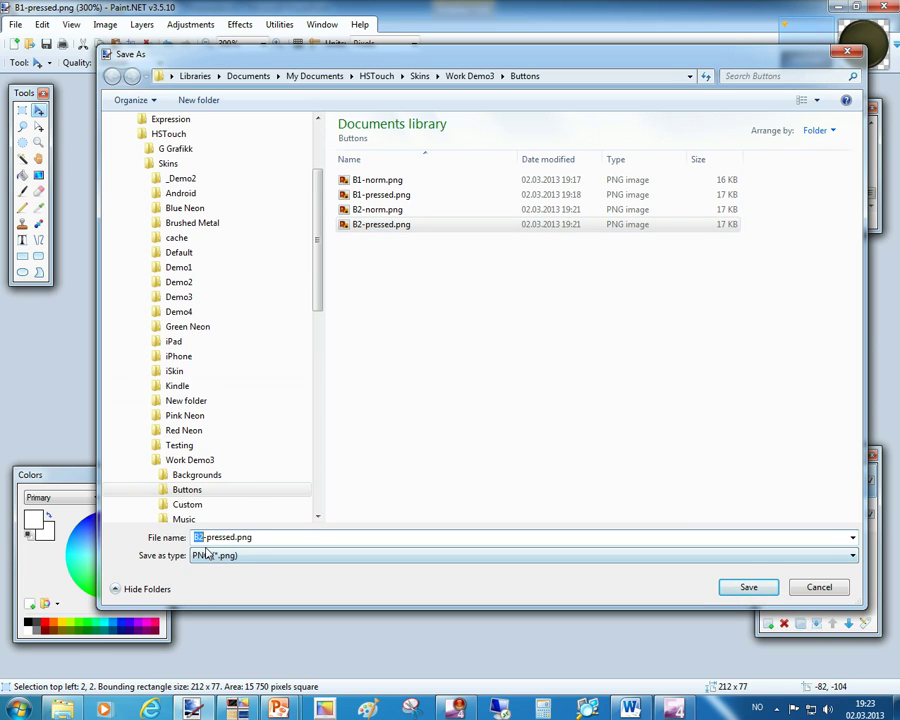
pyautogui.write('3')
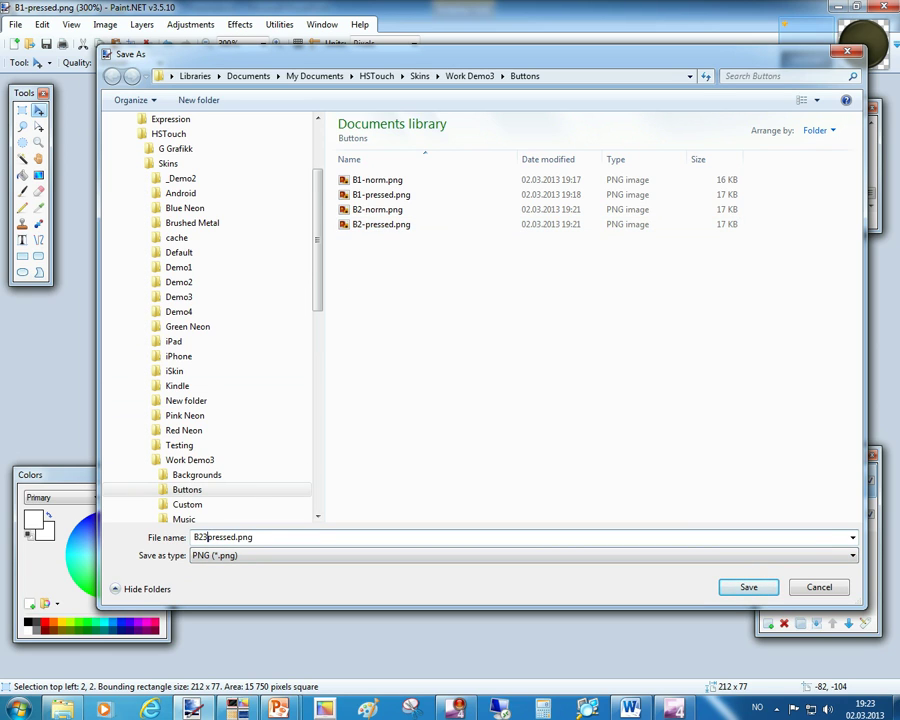
pyautogui.press('BackSpace')
pyautogui.write('-')
pyautogui.click(735, 589)
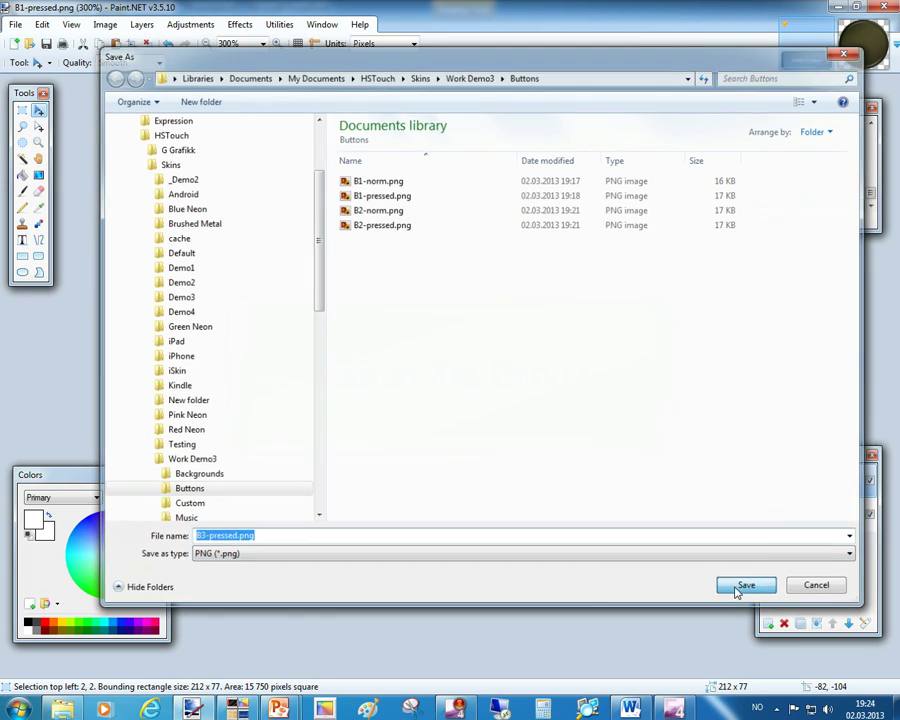
pyautogui.click(462, 391)
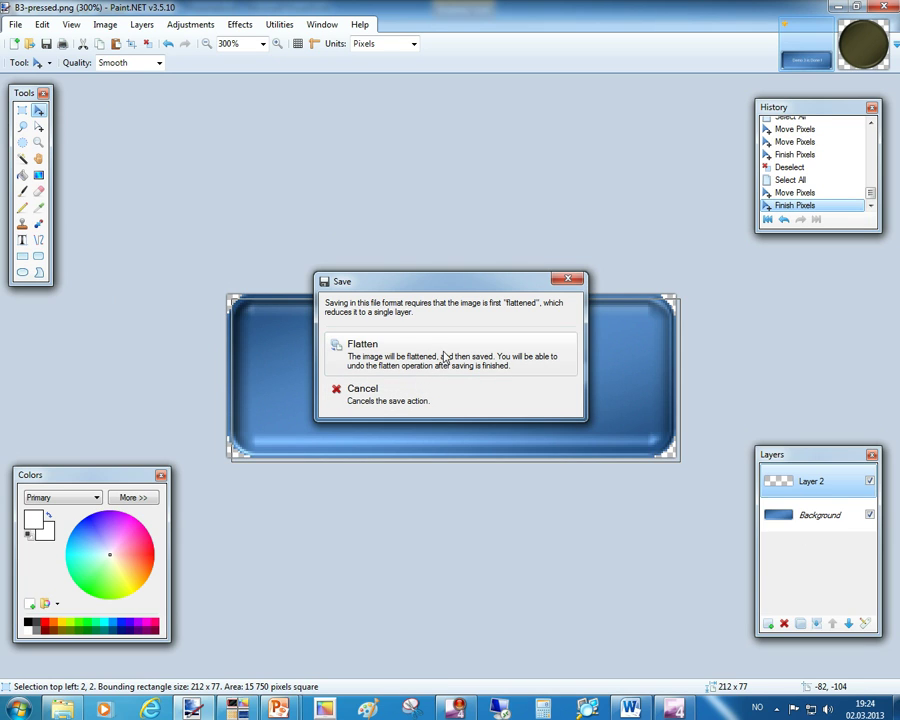
pyautogui.click(412, 365)
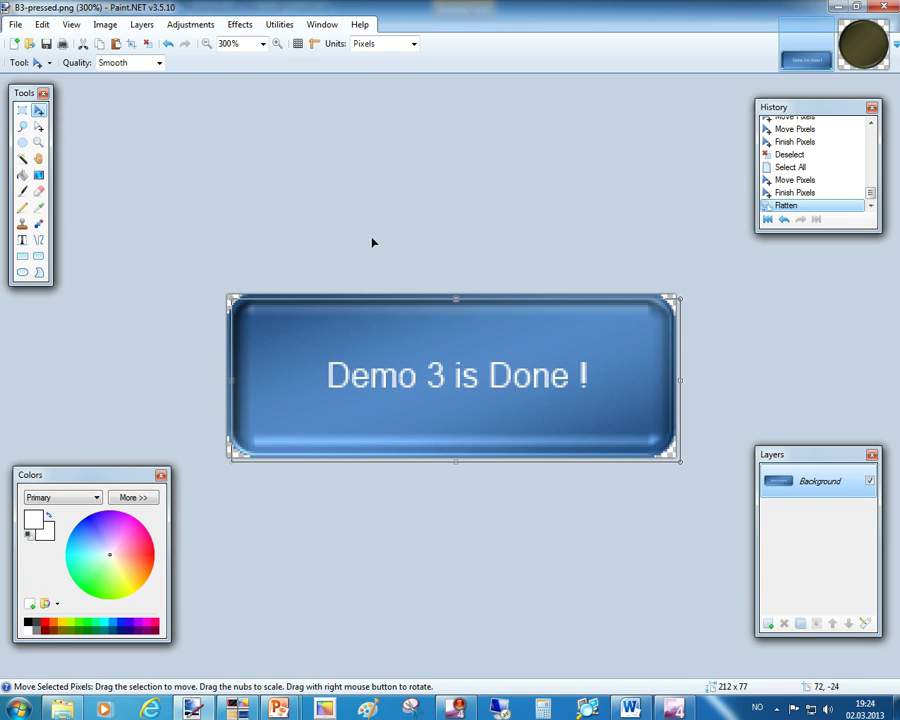
# Undo the flattening to restore the separate text layer, and make the Background layer active.
pyautogui.click(42, 24)
pyautogui.click(42, 41)
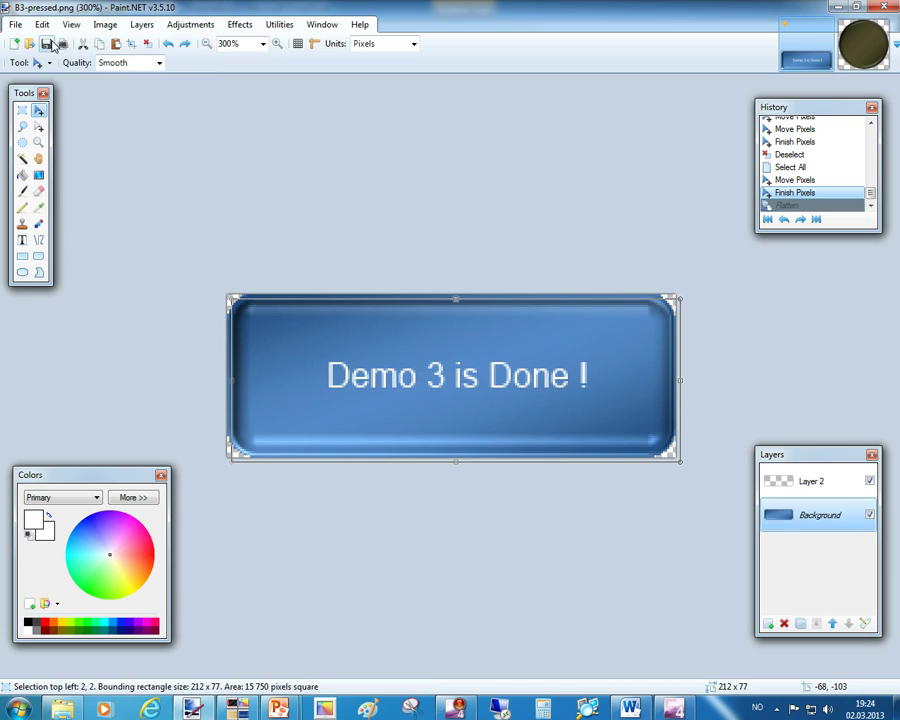
pyautogui.click(800, 488)
pyautogui.click(811, 525)
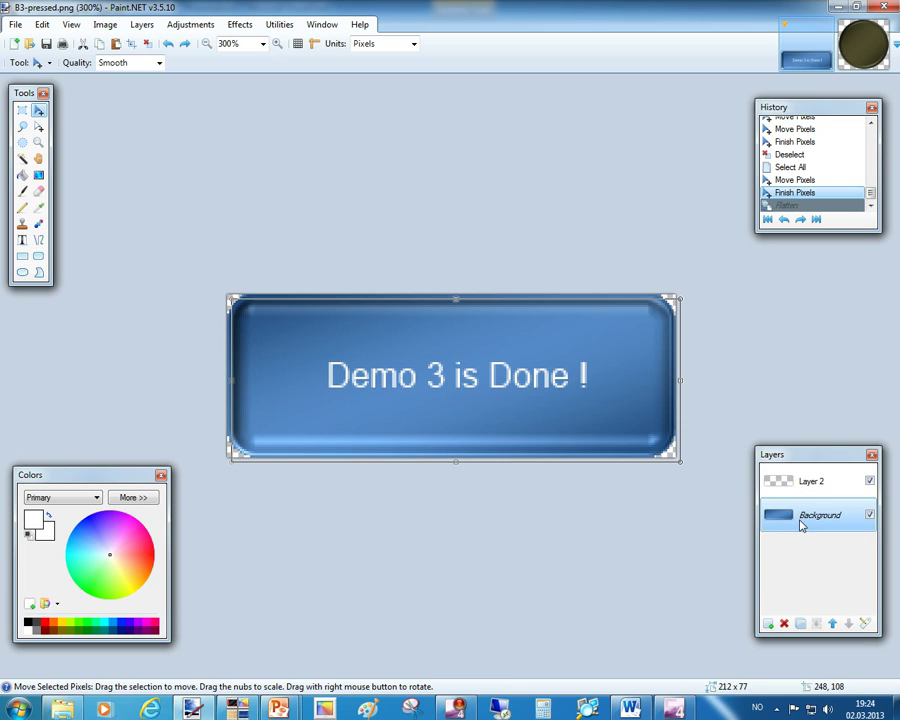
# Open B1-norm.png from the Work Demo3 Buttons folder and copy its entire image.
pyautogui.click(30, 45)
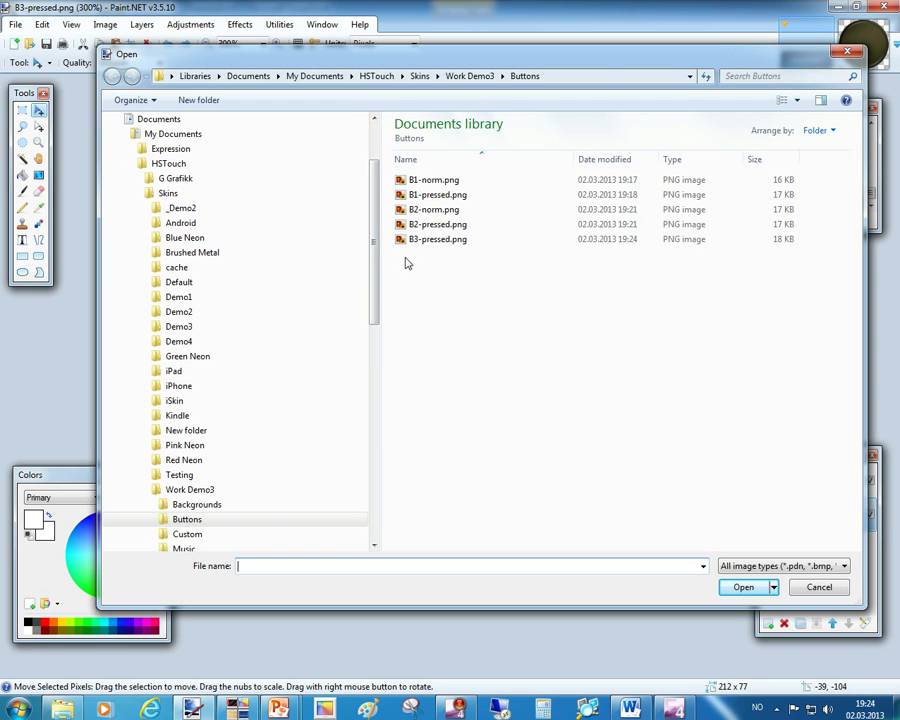
pyautogui.doubleClick(426, 186)
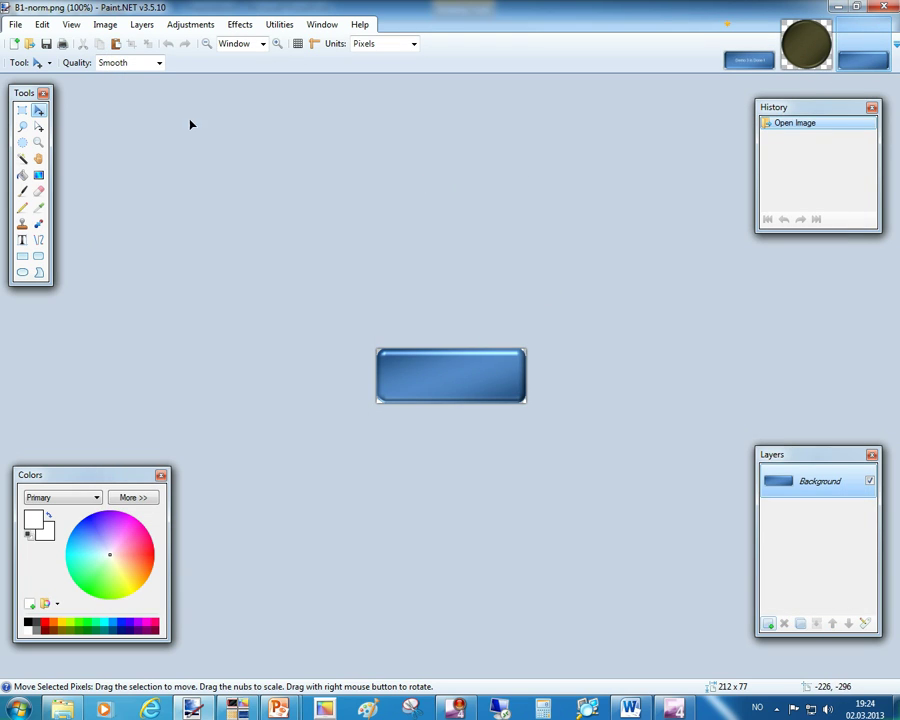
pyautogui.click(42, 26)
pyautogui.click(64, 204)
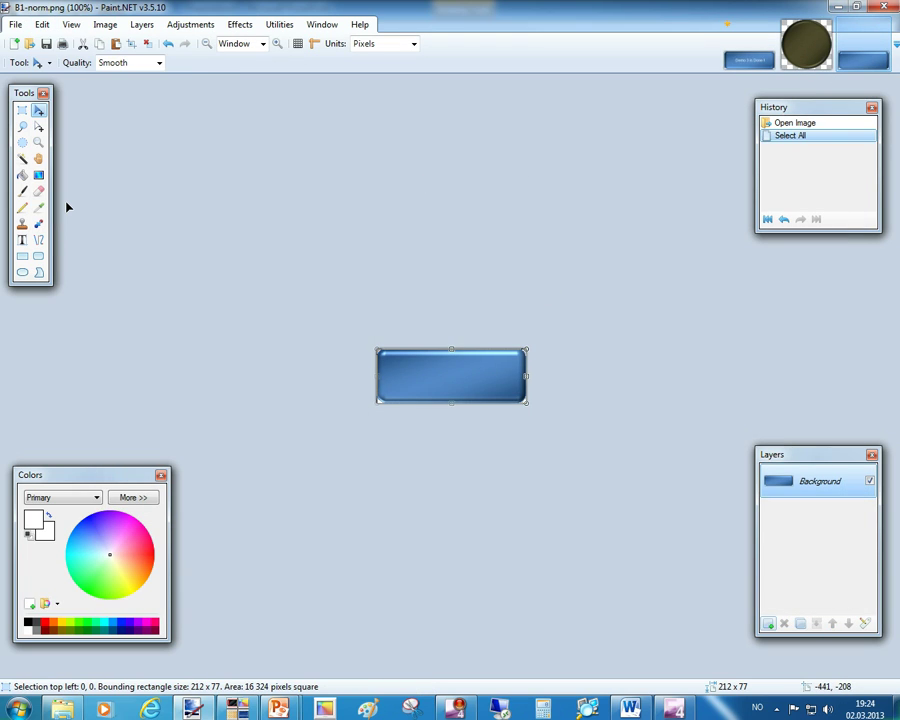
pyautogui.click(42, 24)
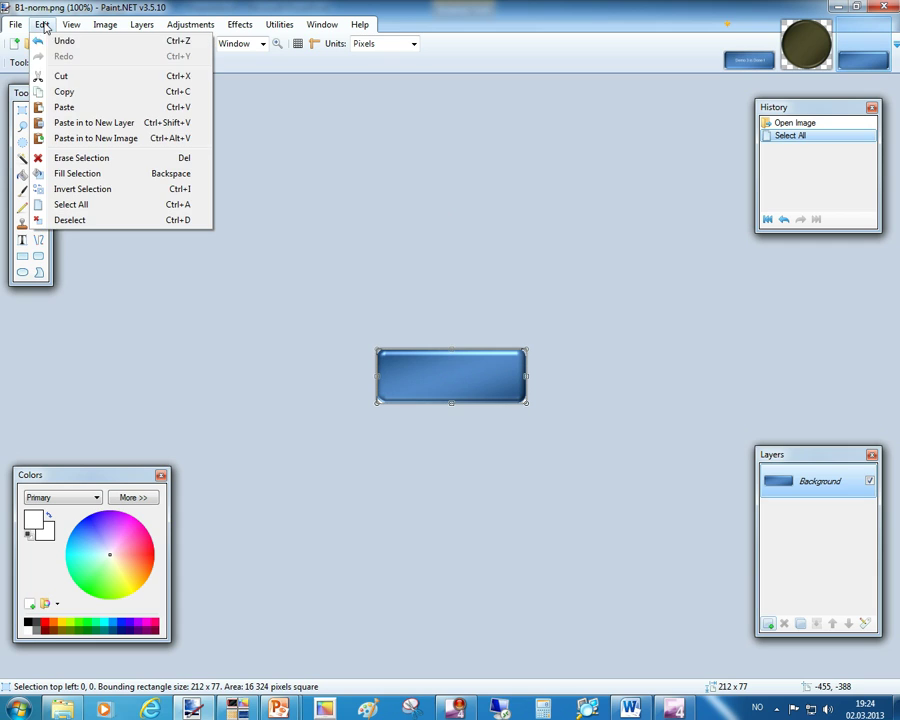
pyautogui.click(63, 92)
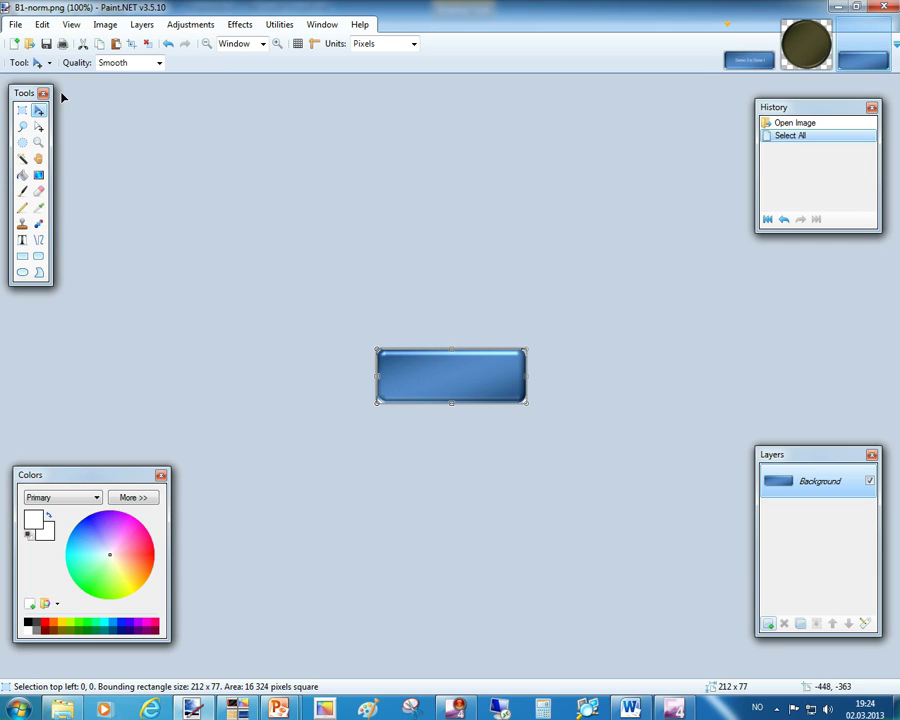
# Return to the B3-pressed.png image and paste the copied normal button over its Background layer.
pyautogui.click(748, 58)
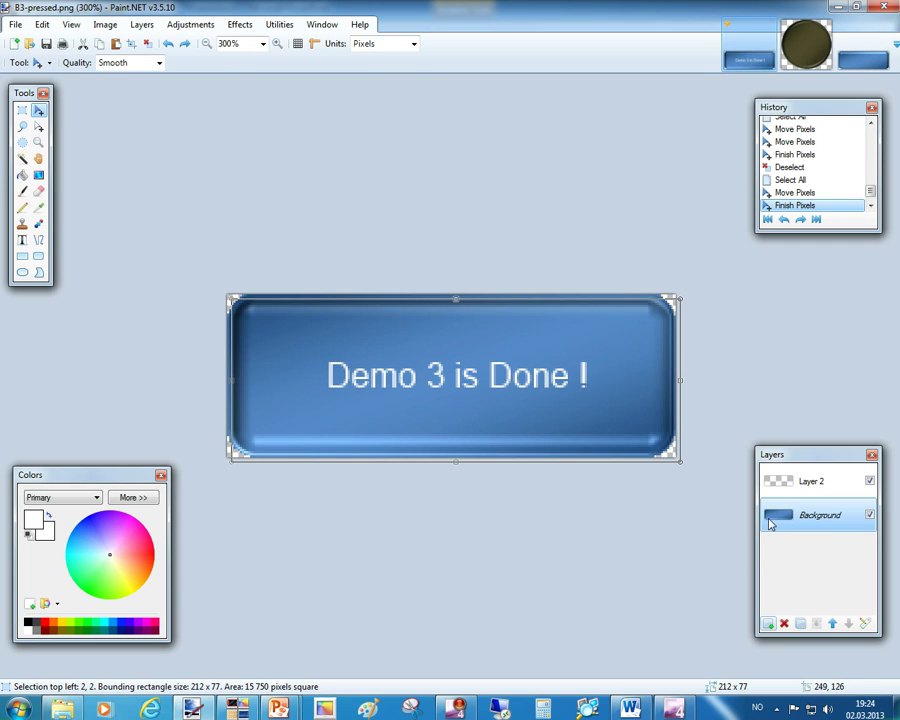
pyautogui.click(42, 24)
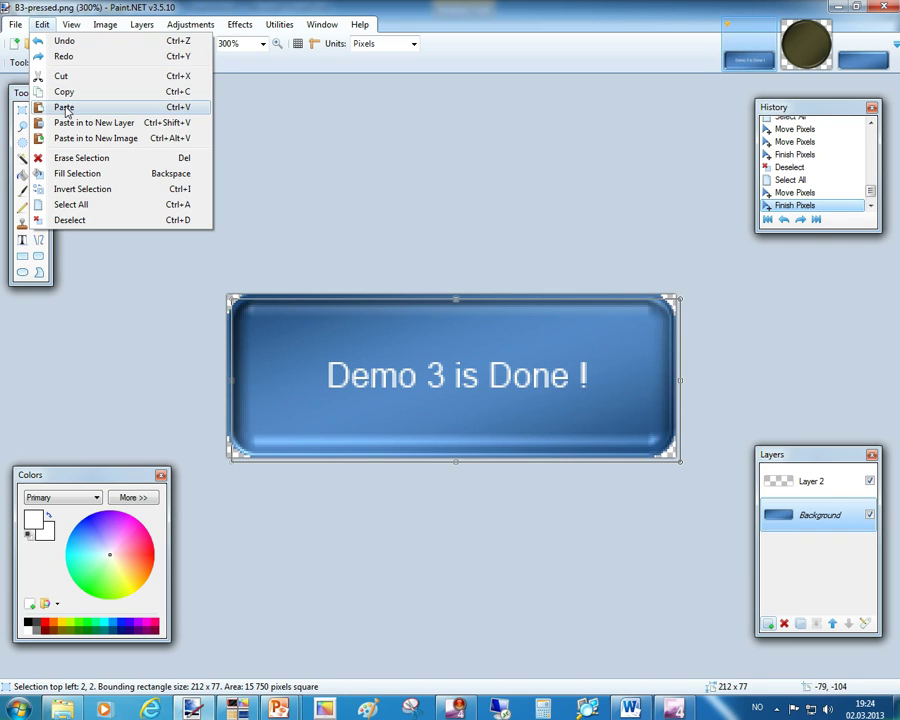
pyautogui.click(64, 107)
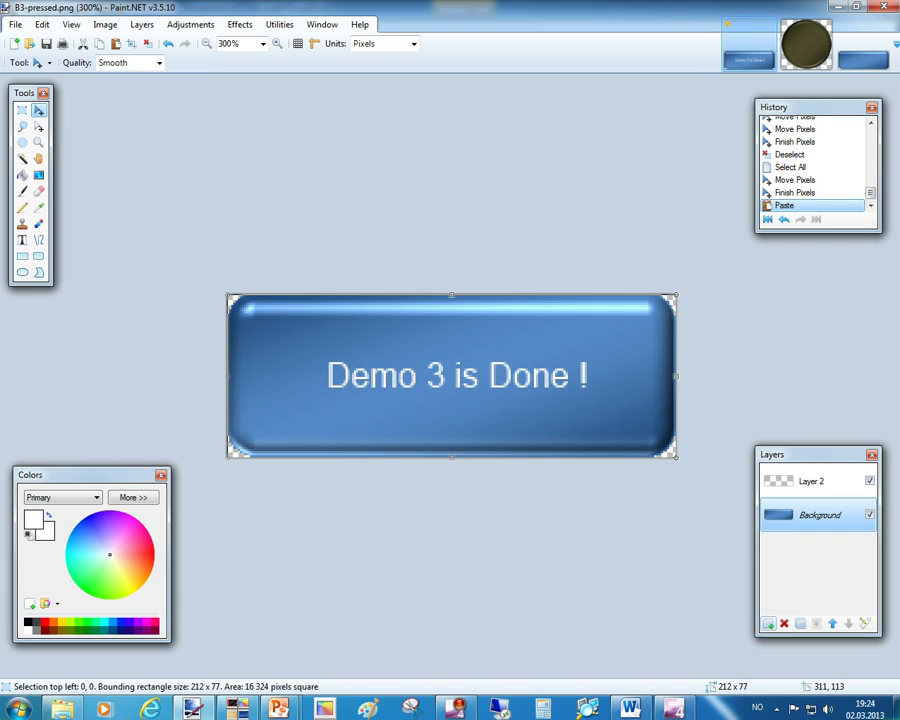
# Select the entire text layer, Layer 2, and shift the text about 2 pixels left and 2 pixels up.
pyautogui.click(773, 484)
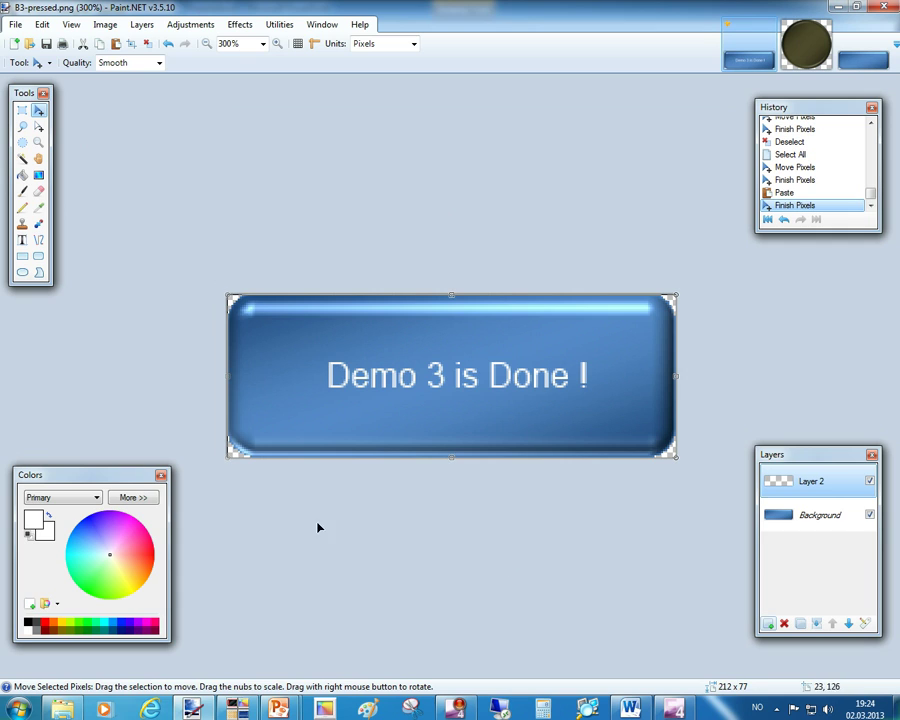
pyautogui.click(42, 24)
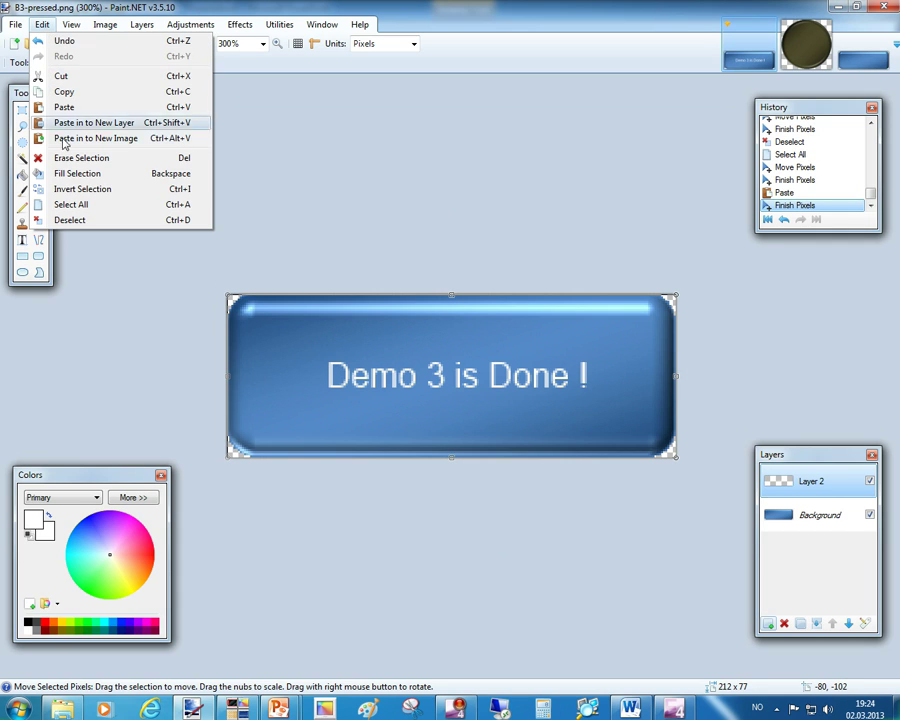
pyautogui.click(74, 204)
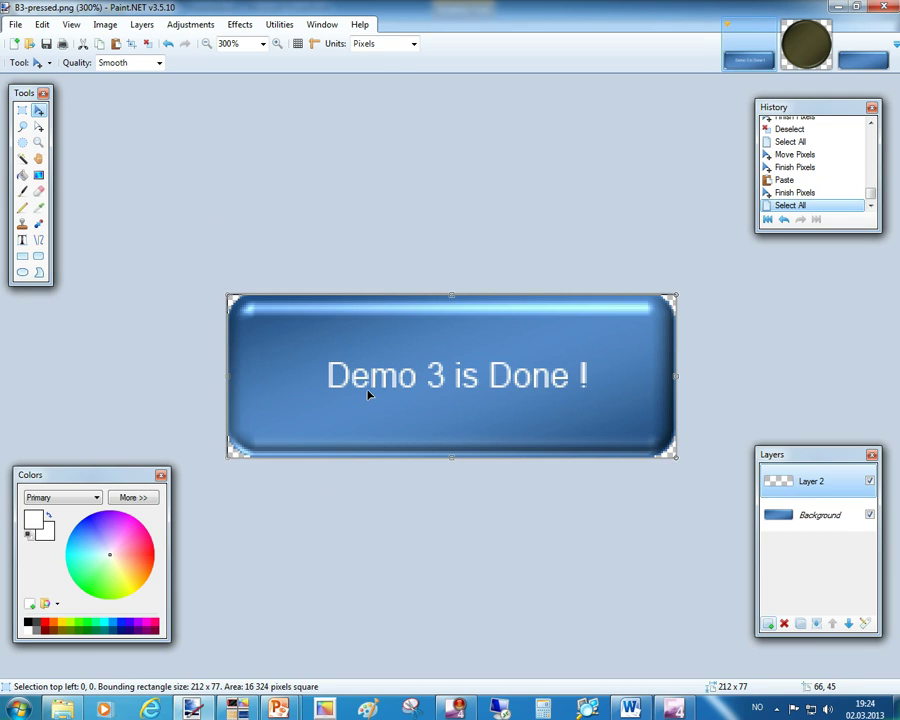
pyautogui.moveTo(370, 390); pyautogui.dragTo(368, 386)
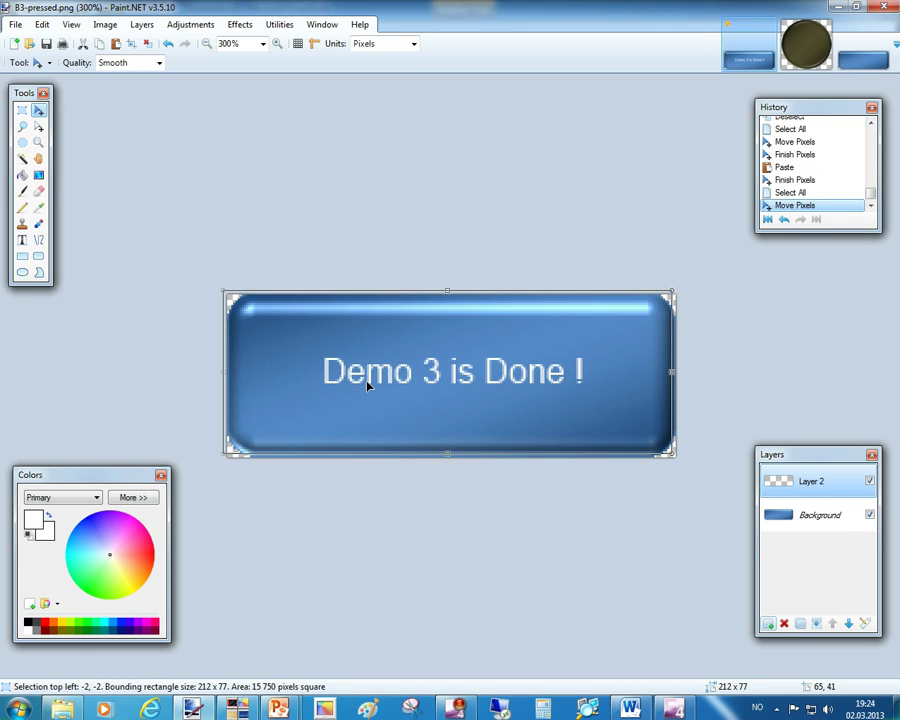
# Save the image as the PNG file B3-norm.png in the Buttons folder with auto-detected bit depth, flattening its layers.
pyautogui.click(20, 25)
pyautogui.click(42, 138)
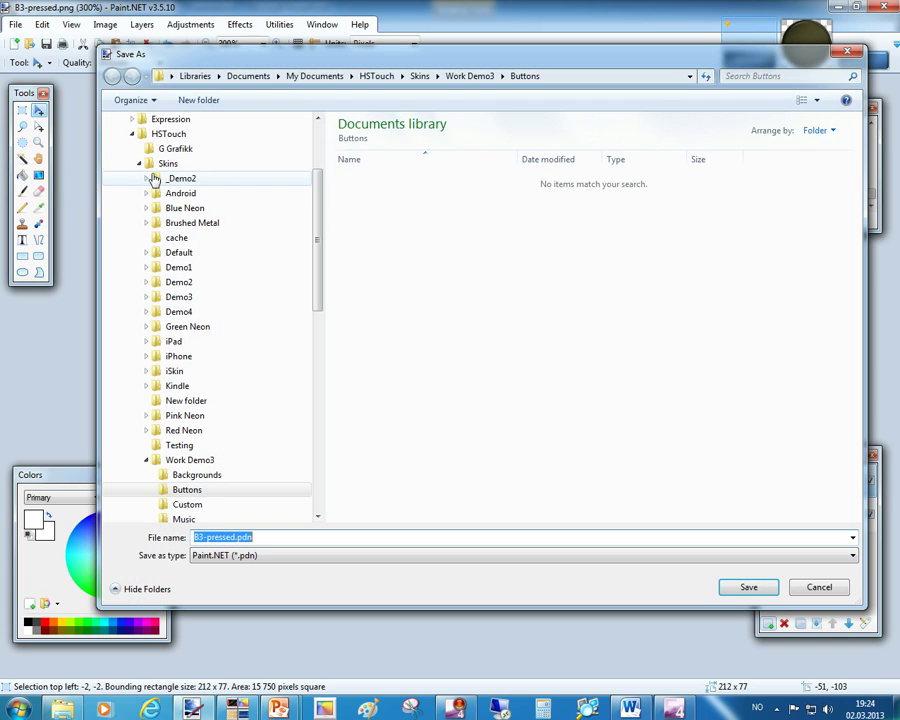
pyautogui.click(200, 556)
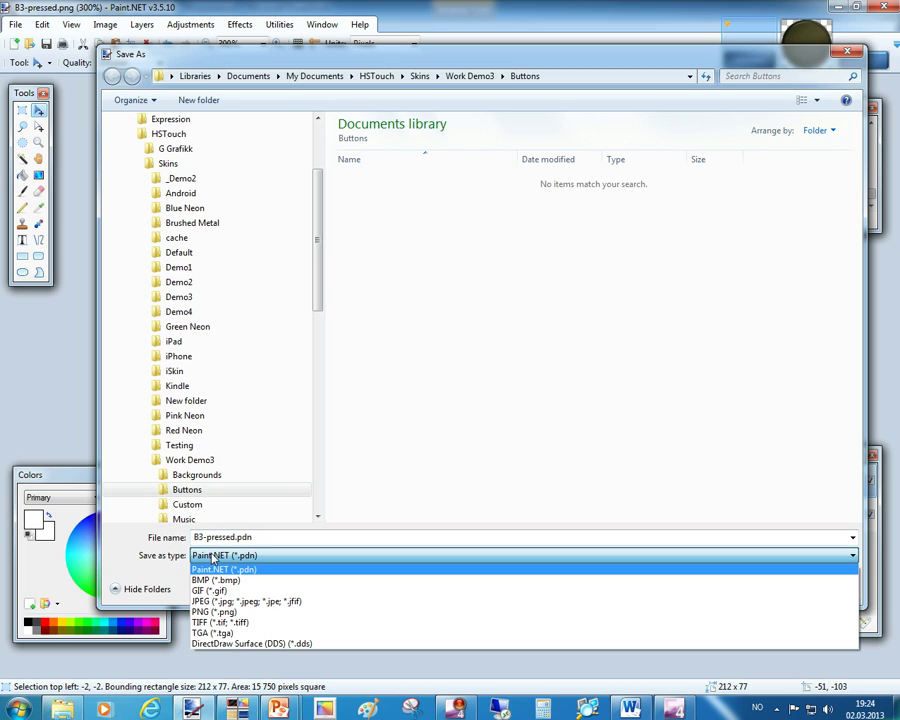
pyautogui.click(214, 612)
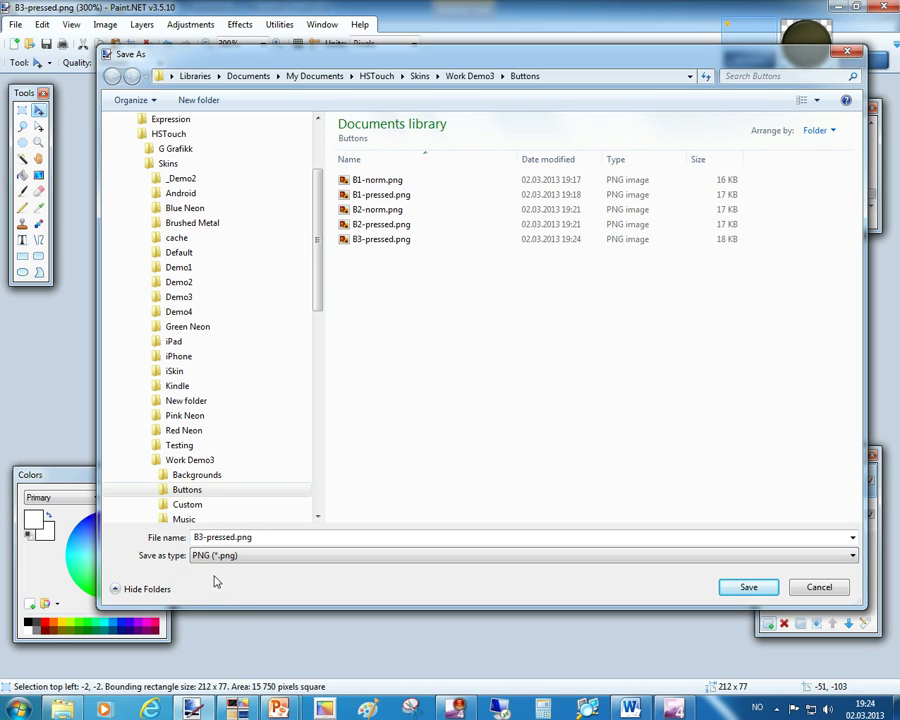
pyautogui.click(365, 210)
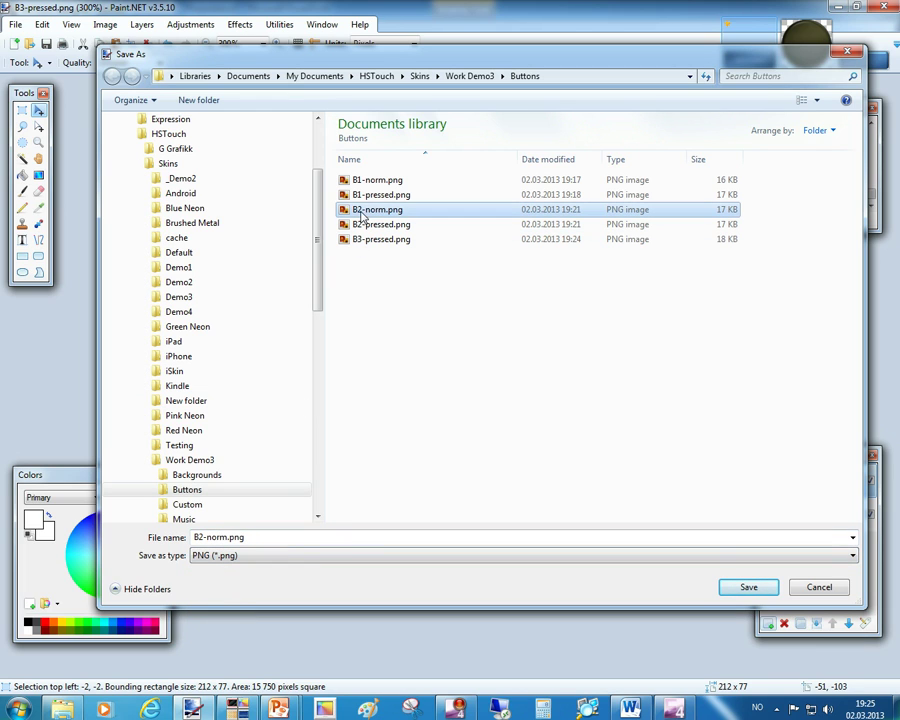
pyautogui.click(203, 537)
pyautogui.click(203, 537)
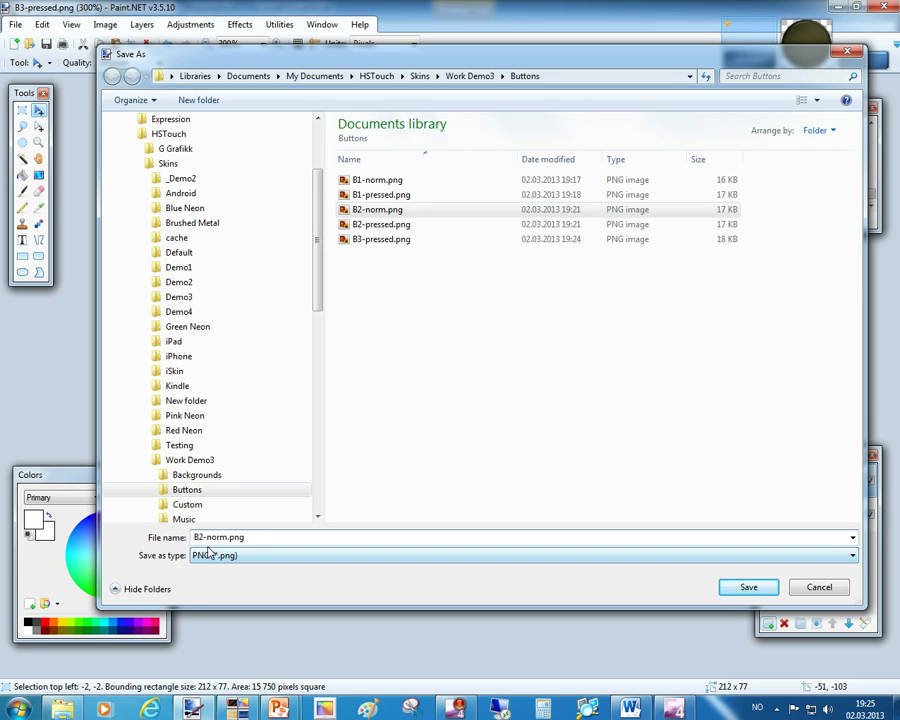
pyautogui.press('BackSpace')
pyautogui.write('3')
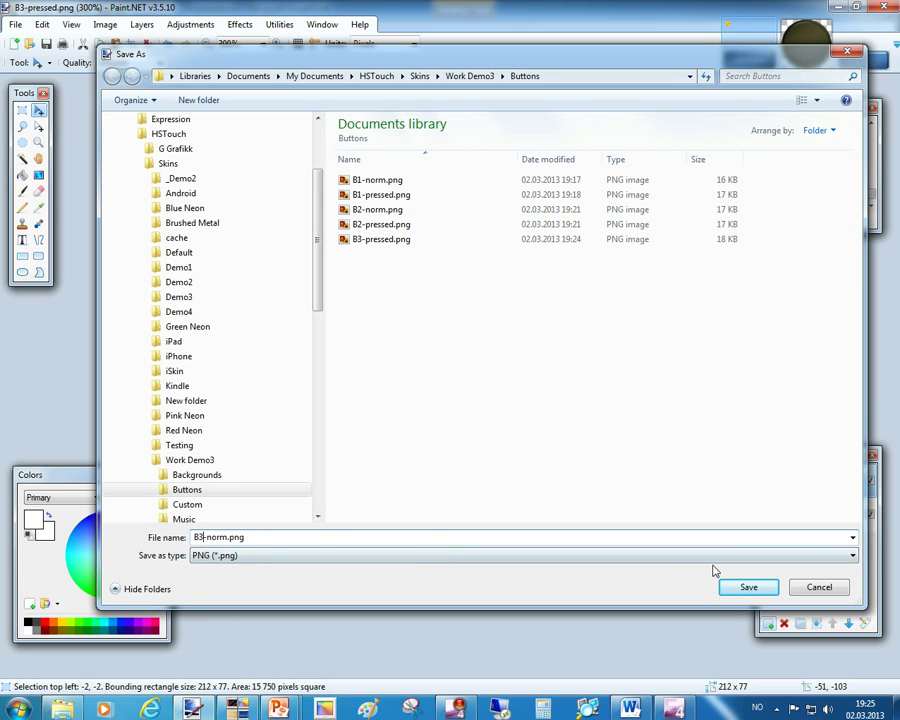
pyautogui.click(747, 588)
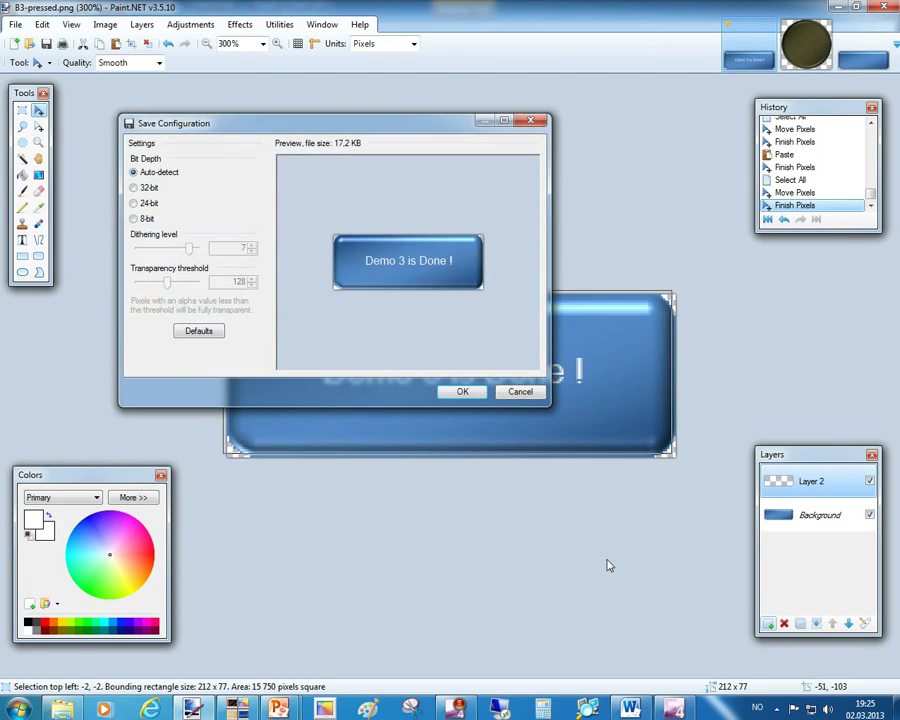
pyautogui.click(462, 391)
pyautogui.click(444, 362)
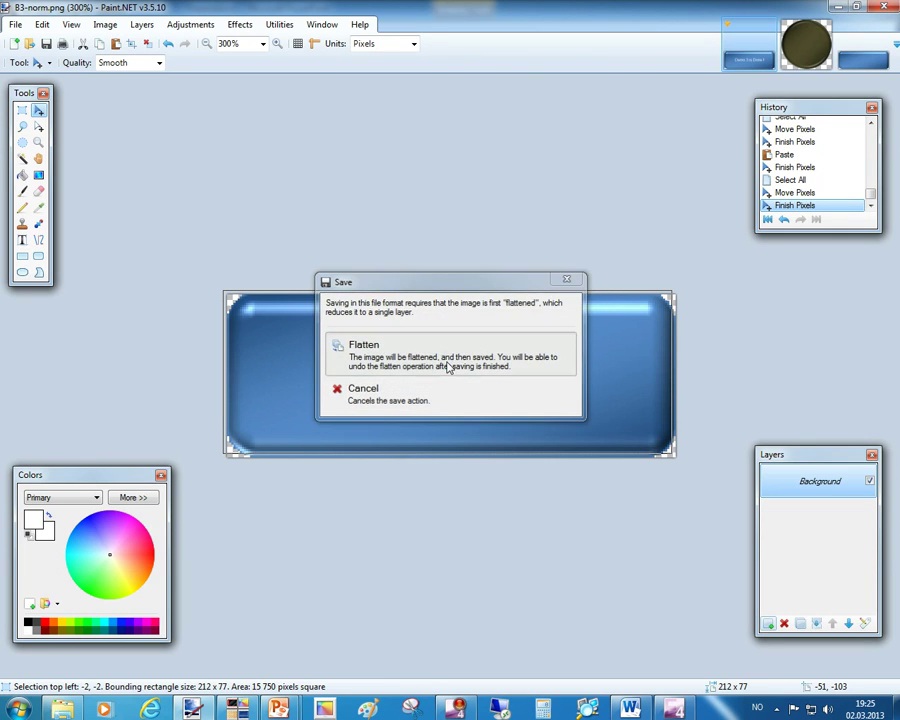
# Switch to HSTouch Designer, refresh the Buttons elements of the Work Demo3 skin, and place the "Demo 3 is Done !" button below the blue button.
pyautogui.click(238, 708)
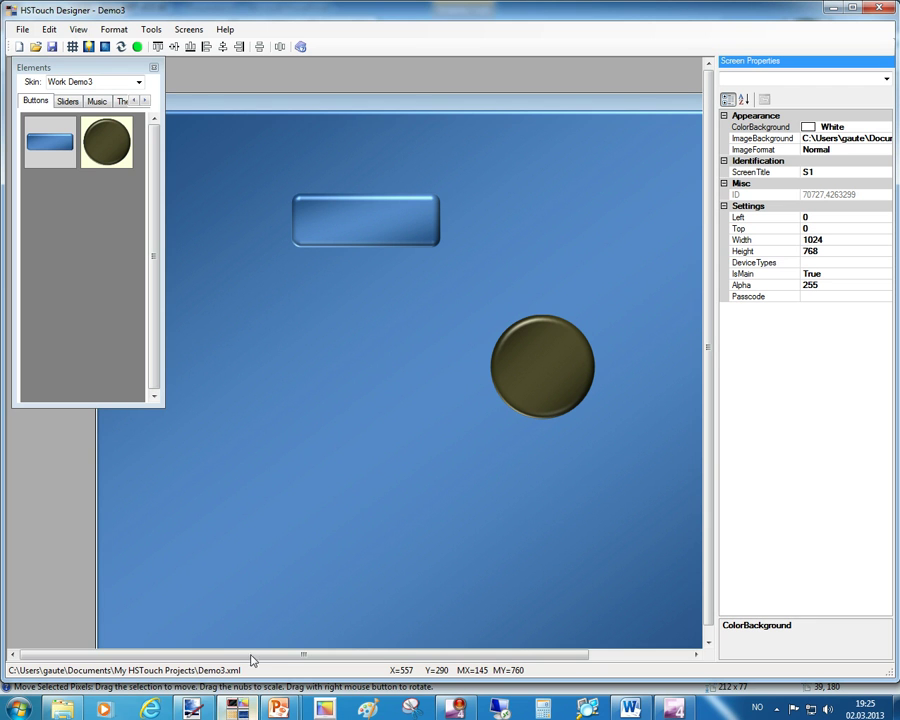
pyautogui.click(68, 101)
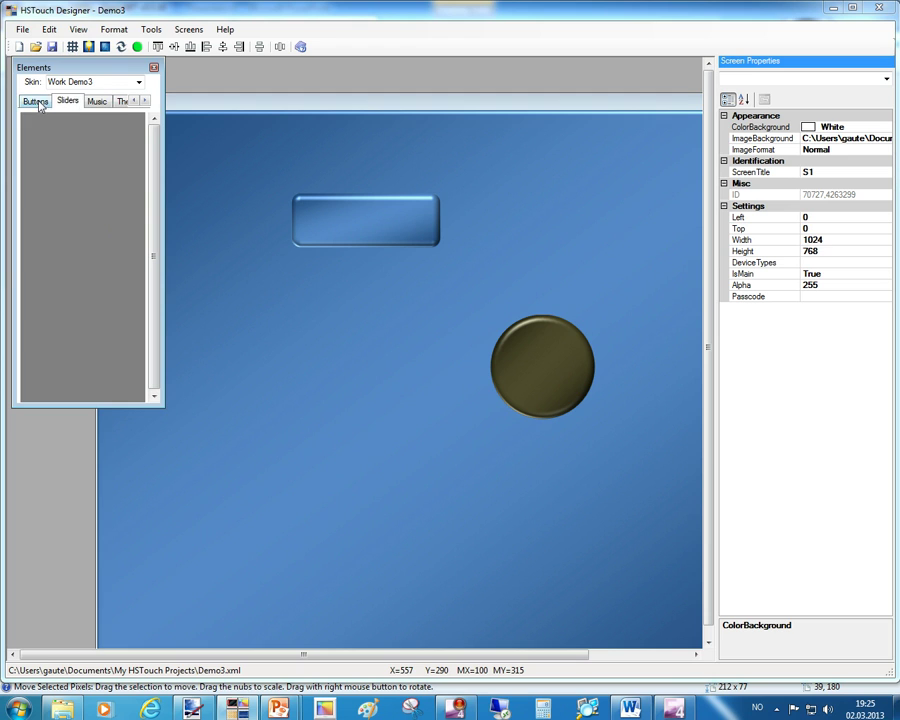
pyautogui.click(37, 102)
pyautogui.moveTo(45, 203); pyautogui.dragTo(280, 358)
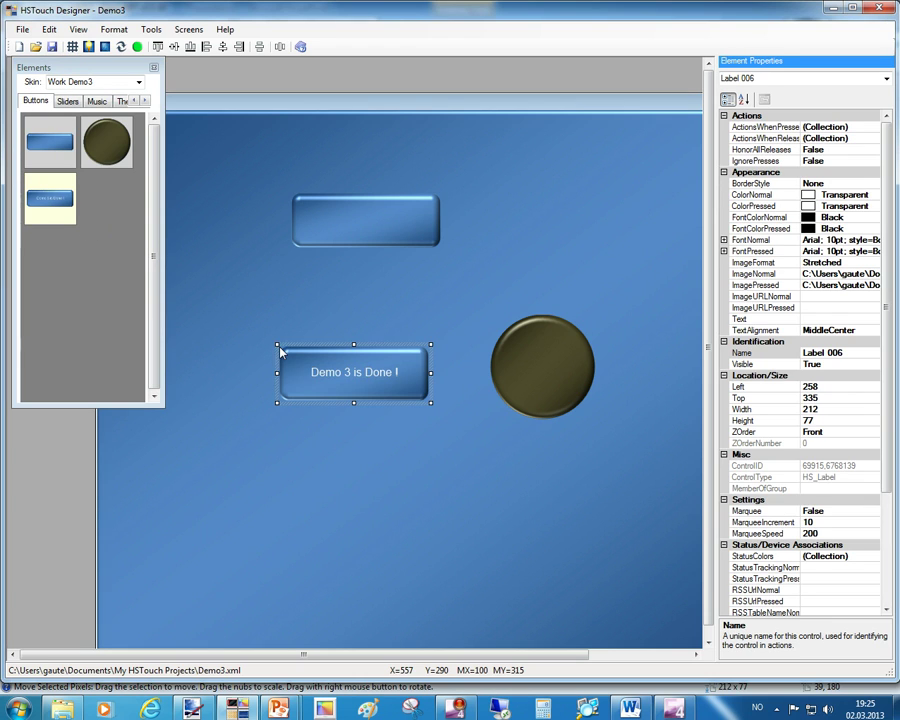
# Test the normal and pressed appearance of the placed "Demo 3 is Done !" button.
pyautogui.click(376, 392)
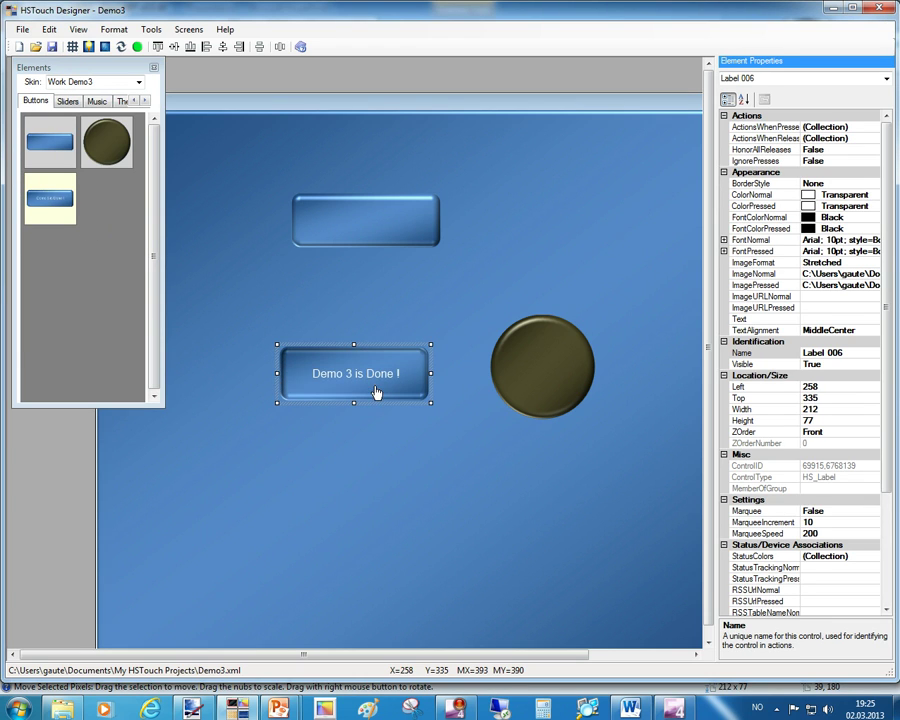
pyautogui.moveTo(376, 392); pyautogui.dragTo(377, 391)
pyautogui.click(376, 392)
pyautogui.click(376, 392)
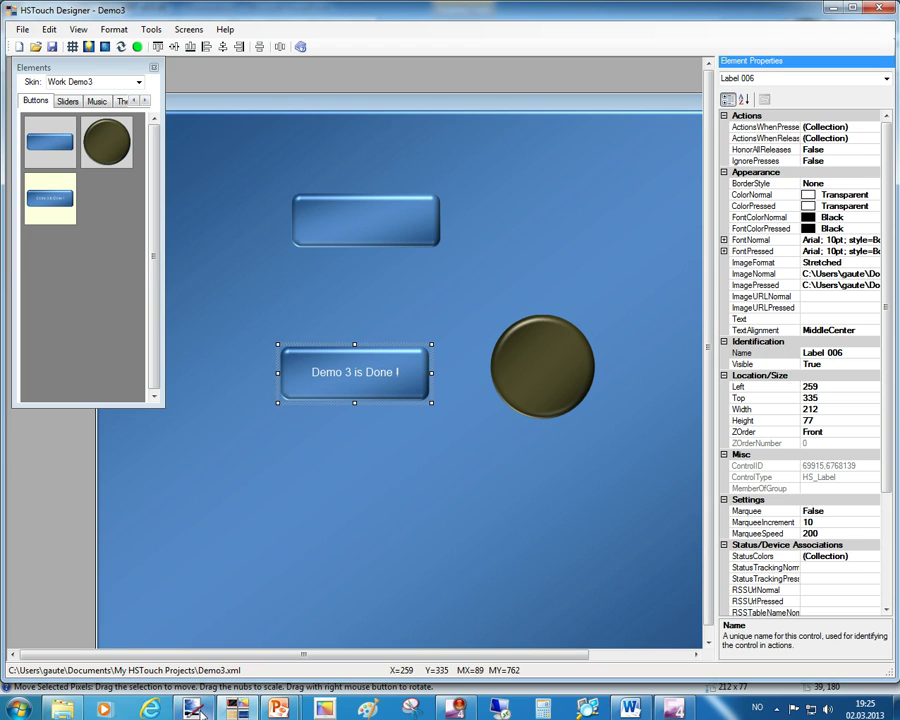
# Switch to Presentation3 in PowerPoint, draw a small right arrow above the large blue rectangle, and remove the arrow's outline.
pyautogui.moveTo(197, 707)
pyautogui.moveTo(278, 707)
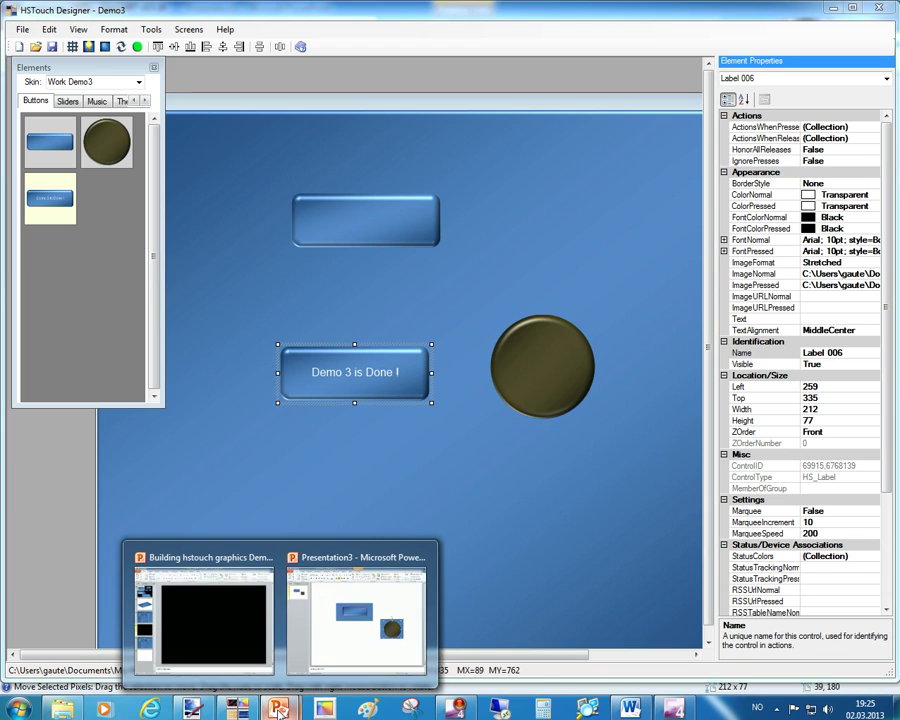
pyautogui.click(354, 640)
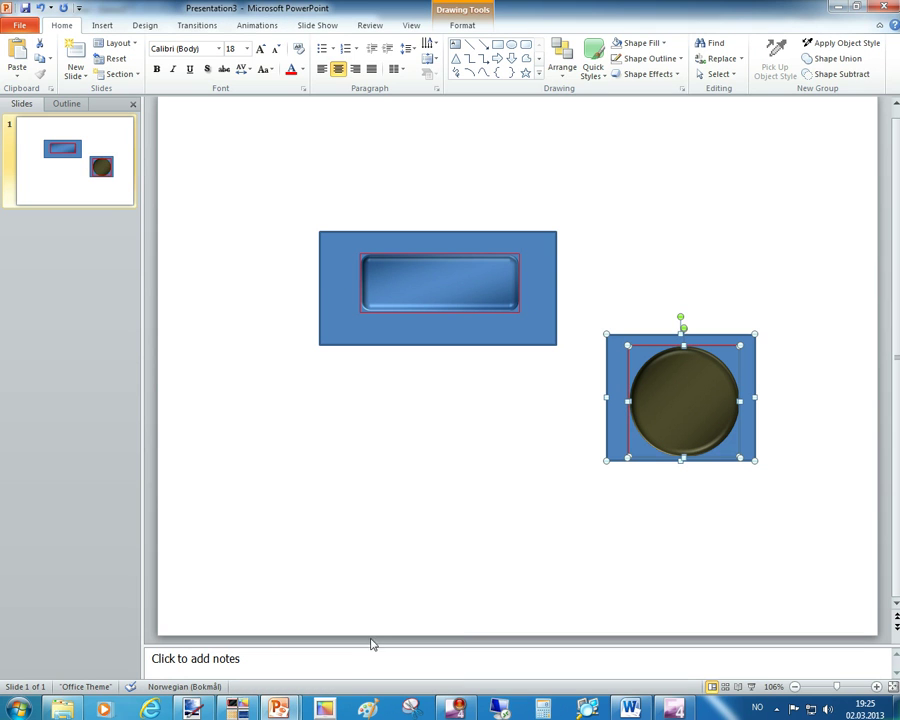
pyautogui.click(416, 470)
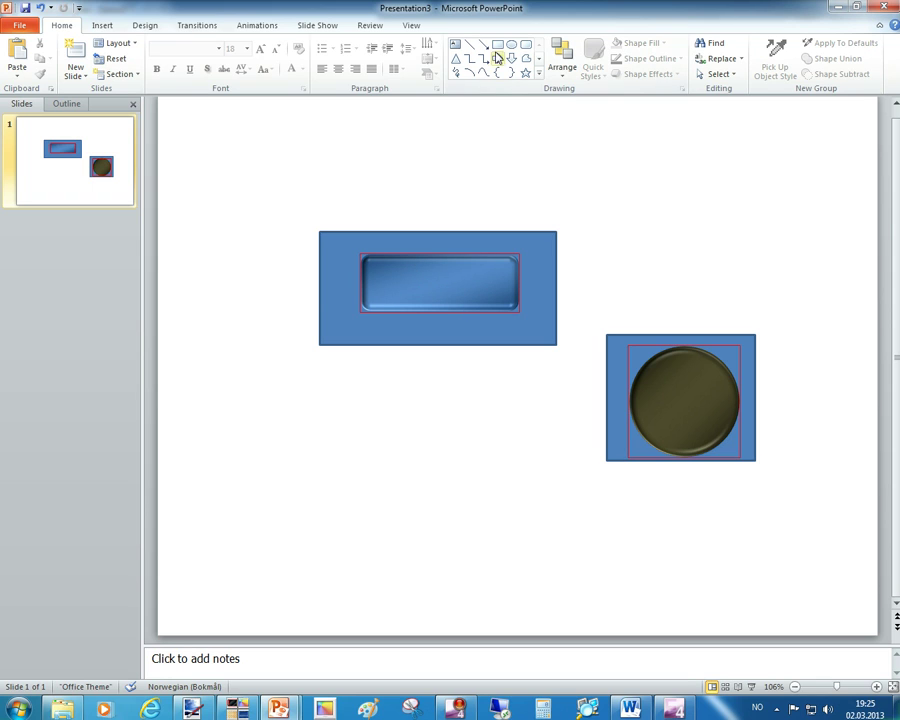
pyautogui.click(497, 58)
pyautogui.moveTo(422, 139); pyautogui.dragTo(483, 175)
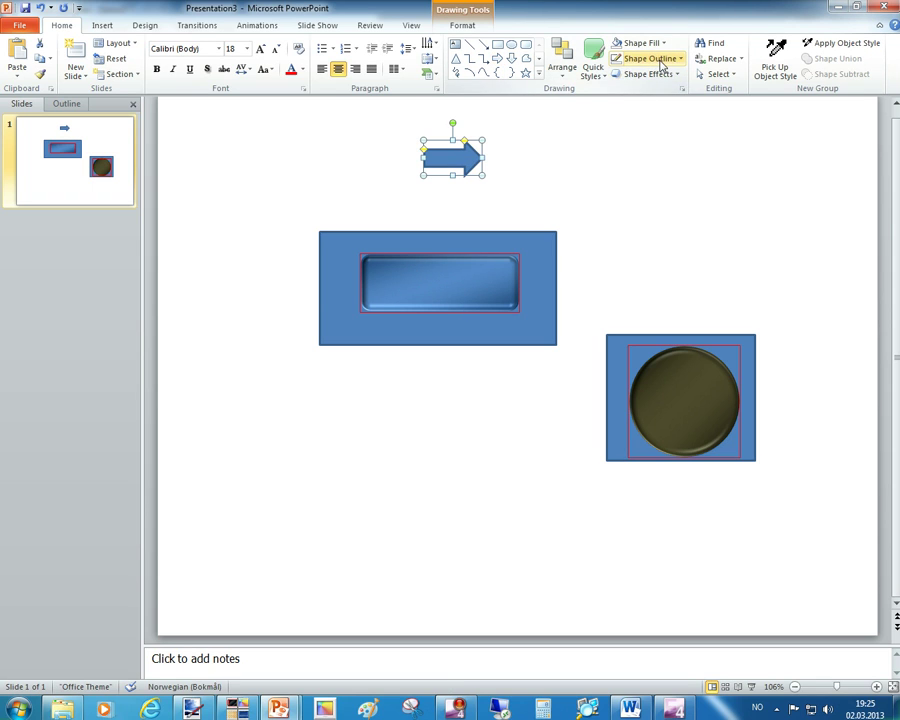
pyautogui.click(660, 62)
pyautogui.click(639, 176)
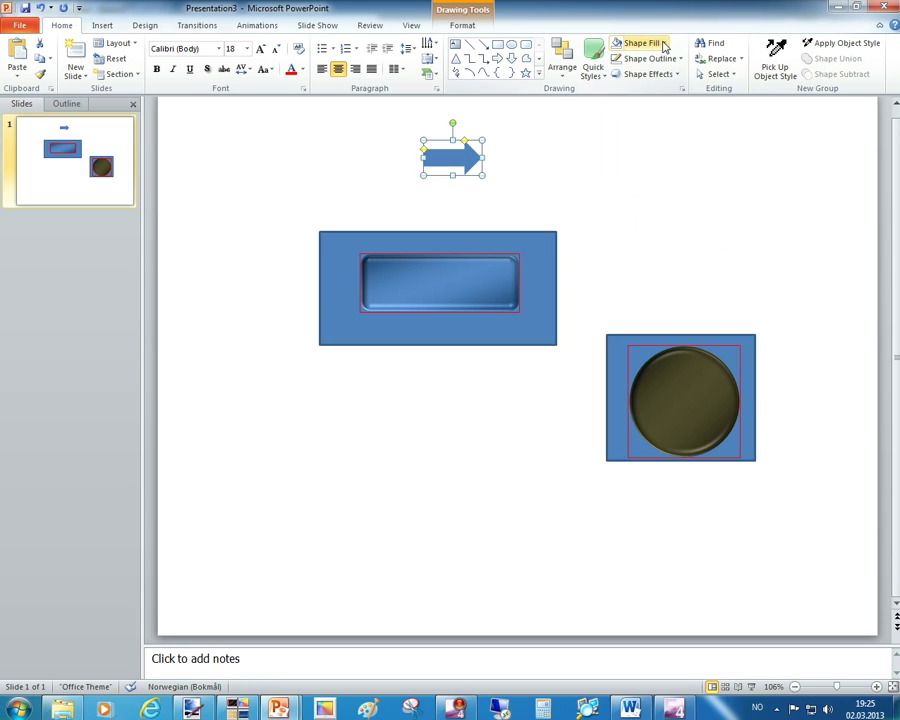